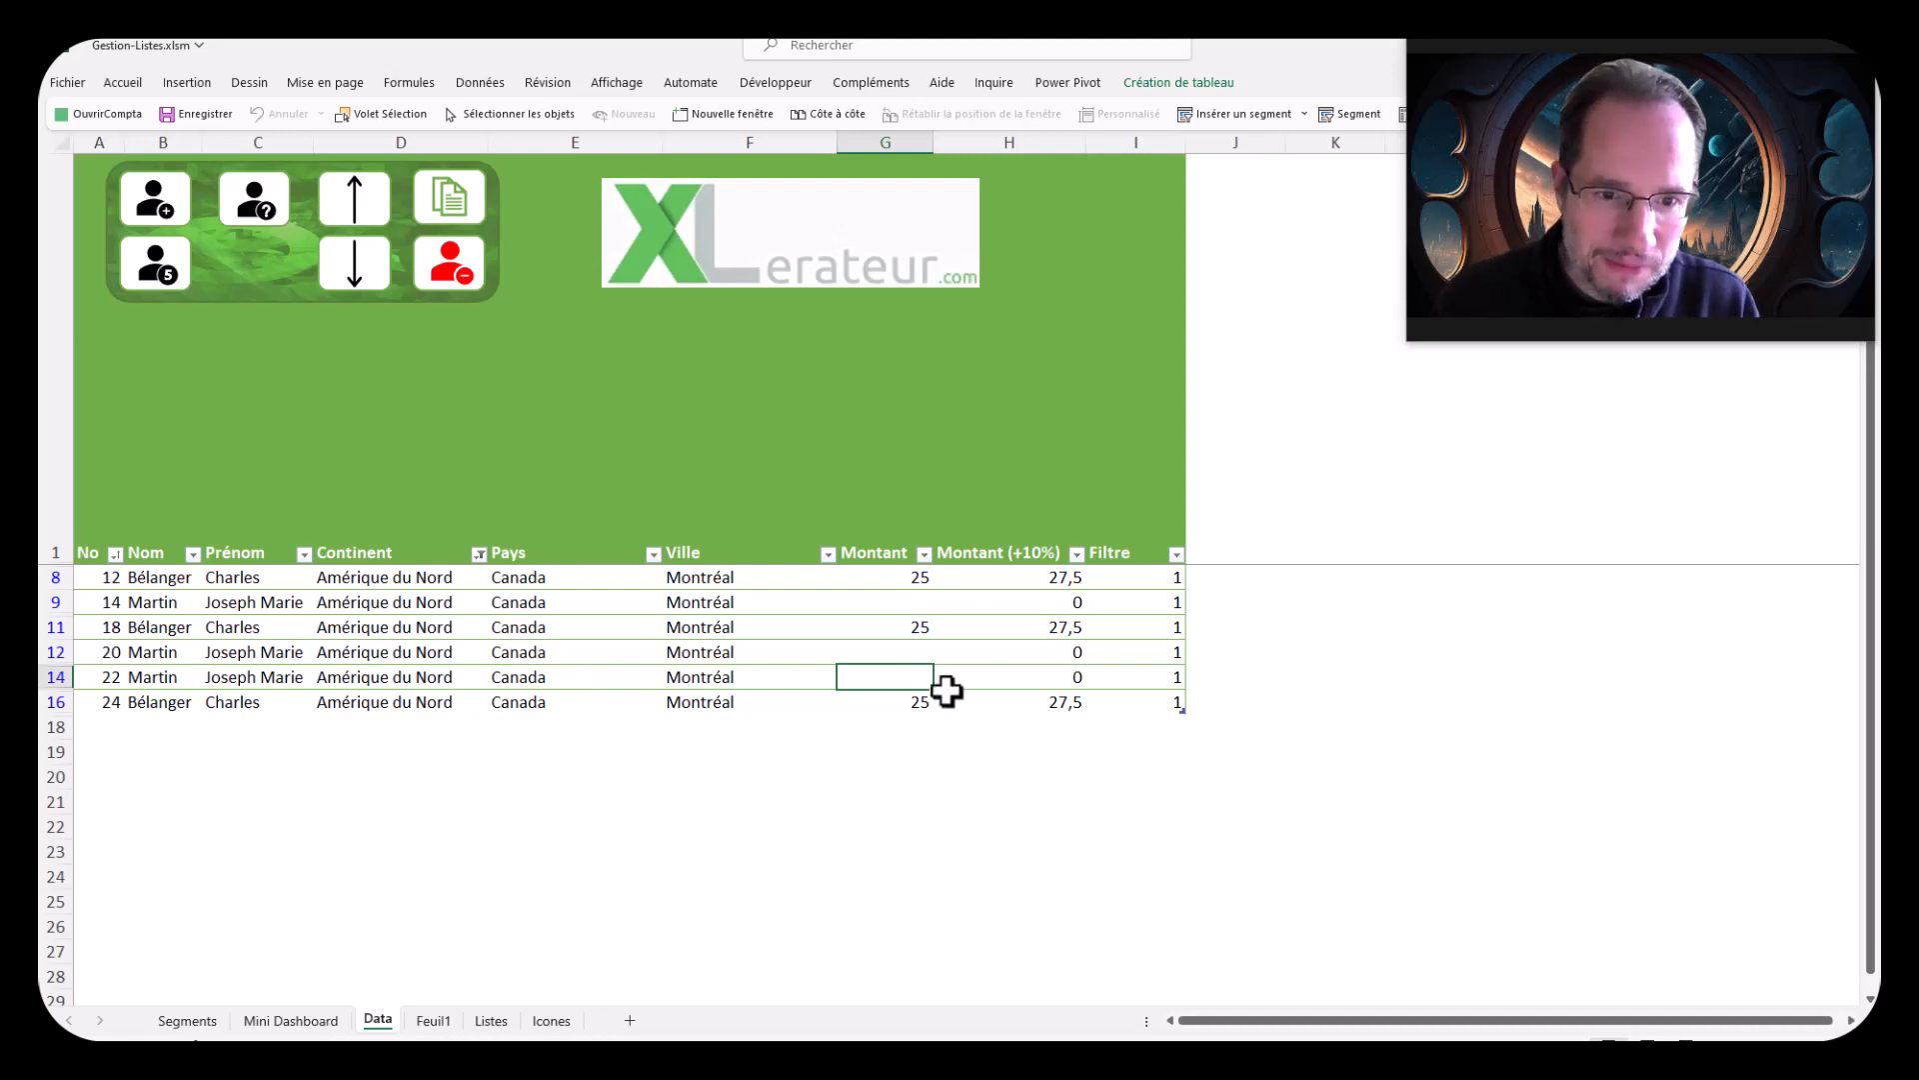
Step: Insert slicers for the Nom, Prénom, Continent, Pays and Ville fields of the table on the Data sheet
{"action": "left_click", "coordinate": [258, 408]}
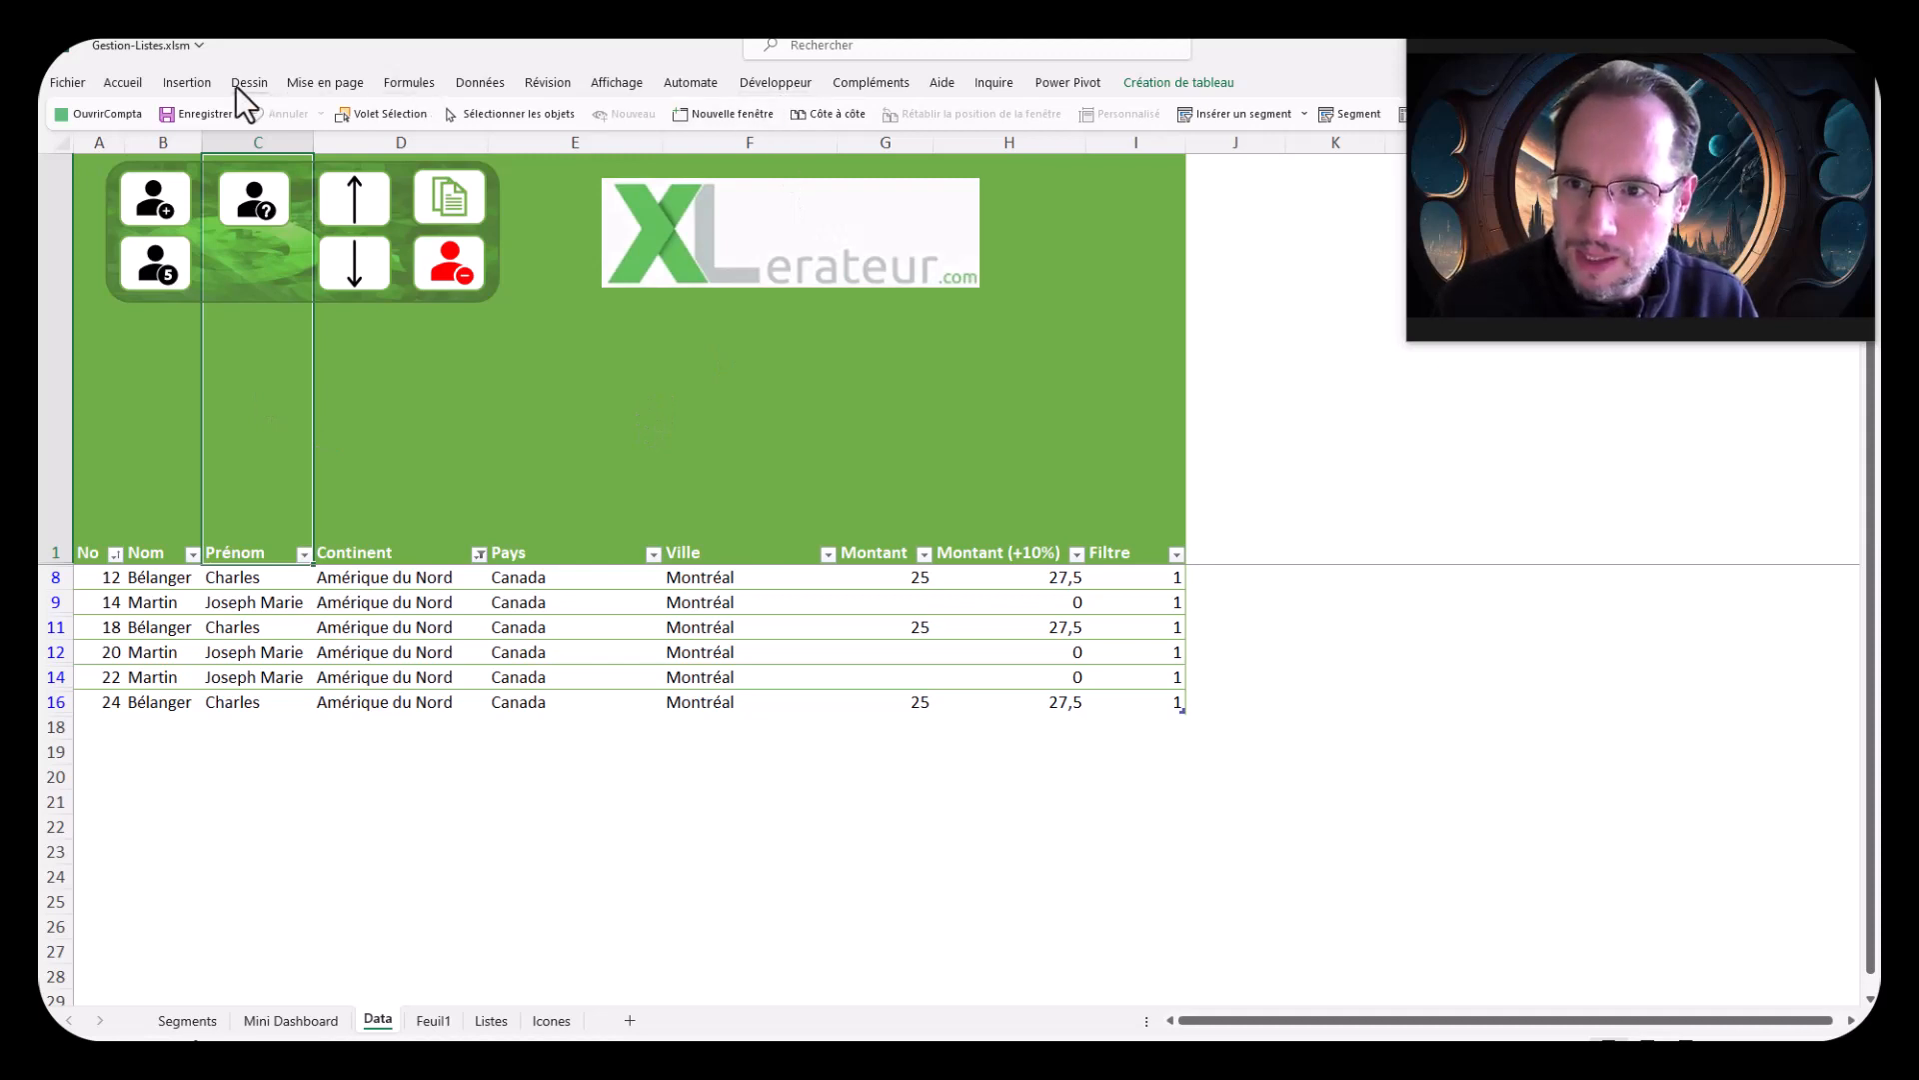
{"action": "left_click", "coordinate": [196, 86]}
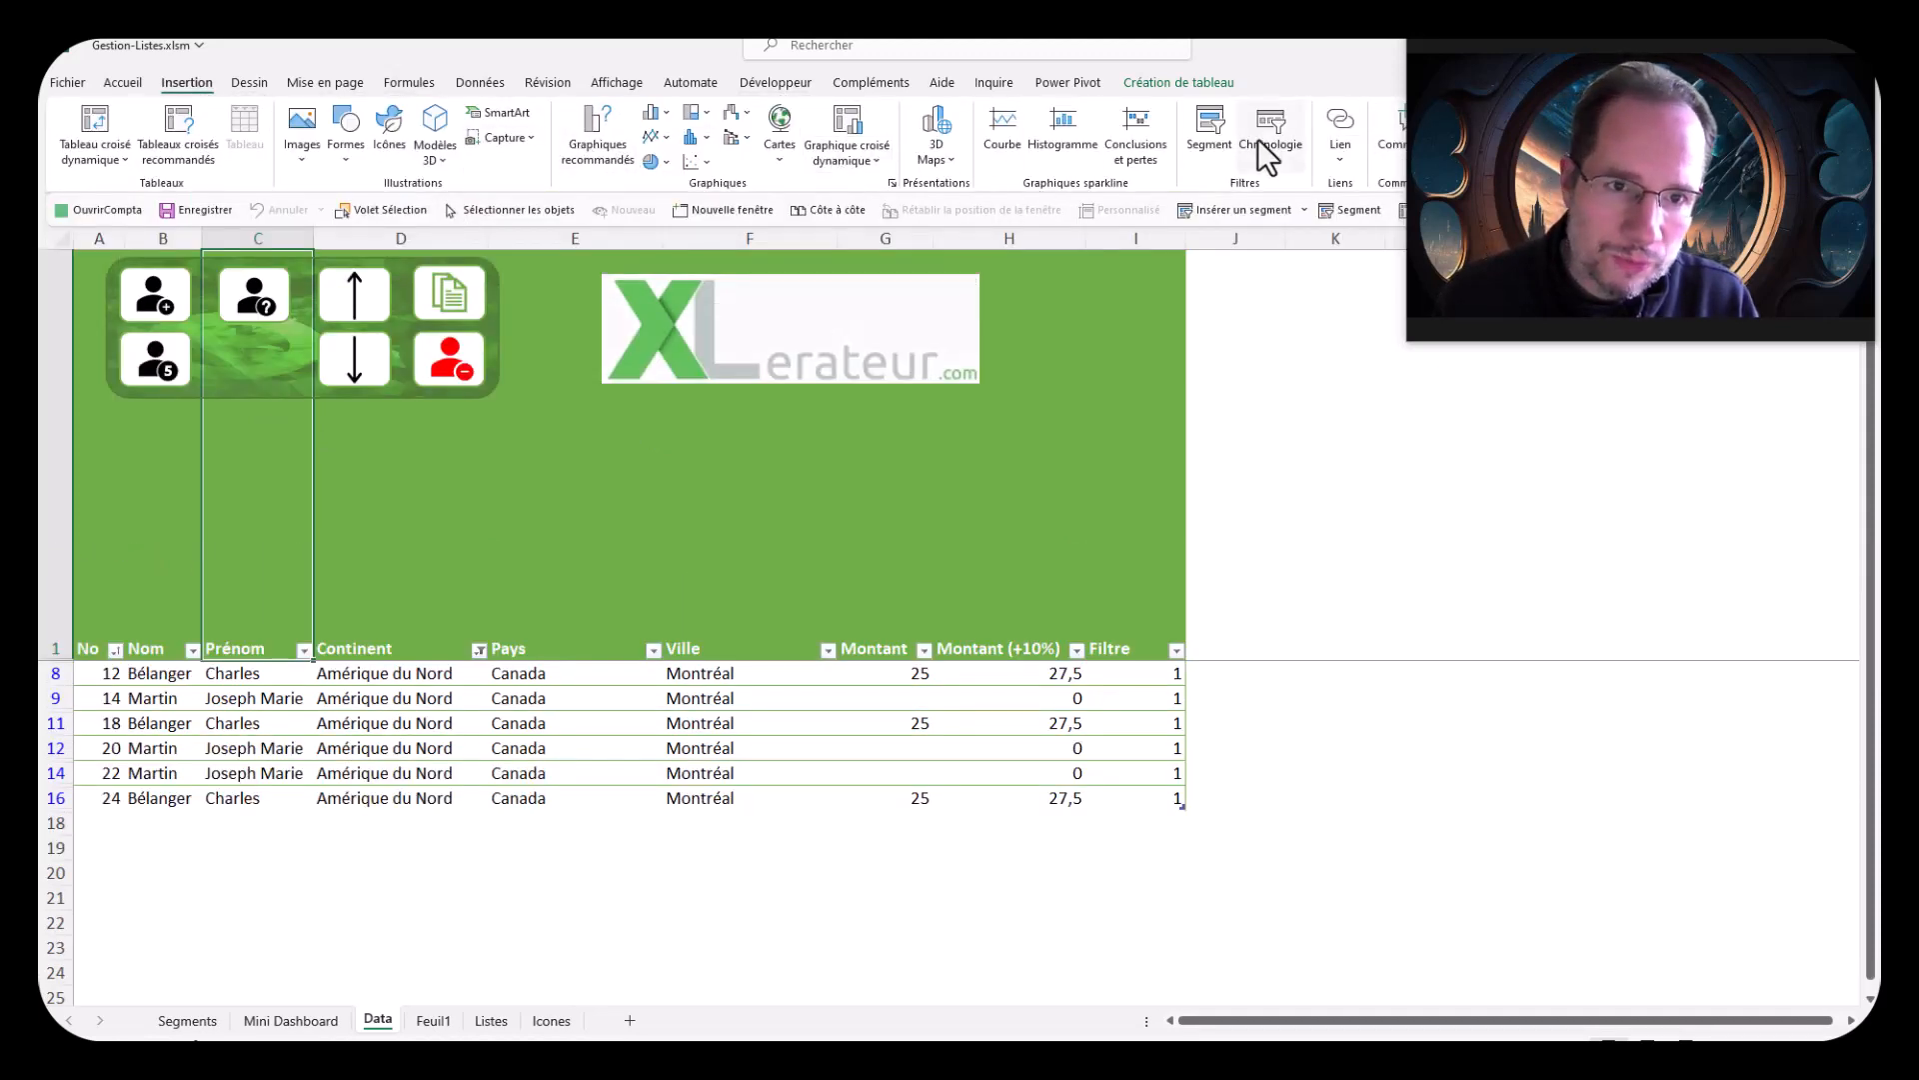
{"action": "left_click", "coordinate": [1220, 140]}
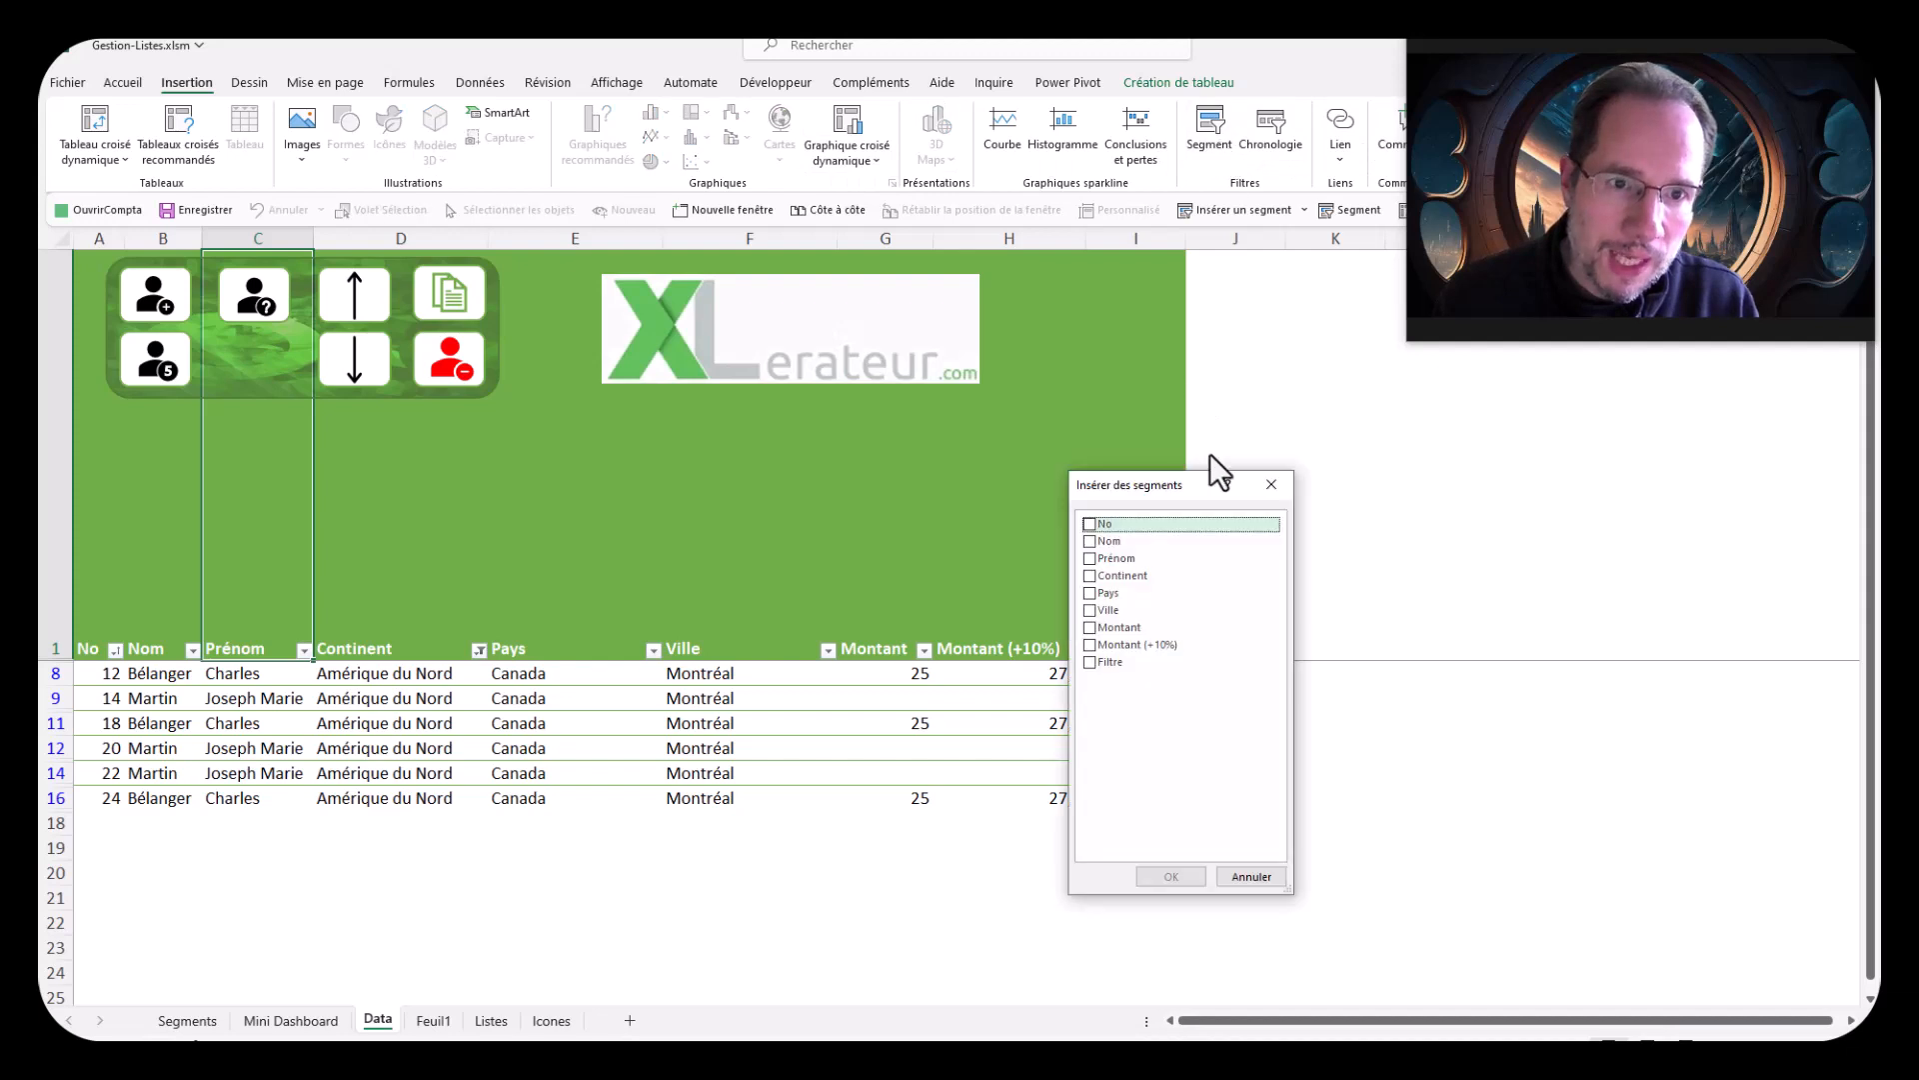
{"action": "left_click", "coordinate": [1090, 541]}
{"action": "left_click", "coordinate": [1089, 557]}
{"action": "left_click", "coordinate": [1089, 574]}
{"action": "left_click", "coordinate": [1089, 592]}
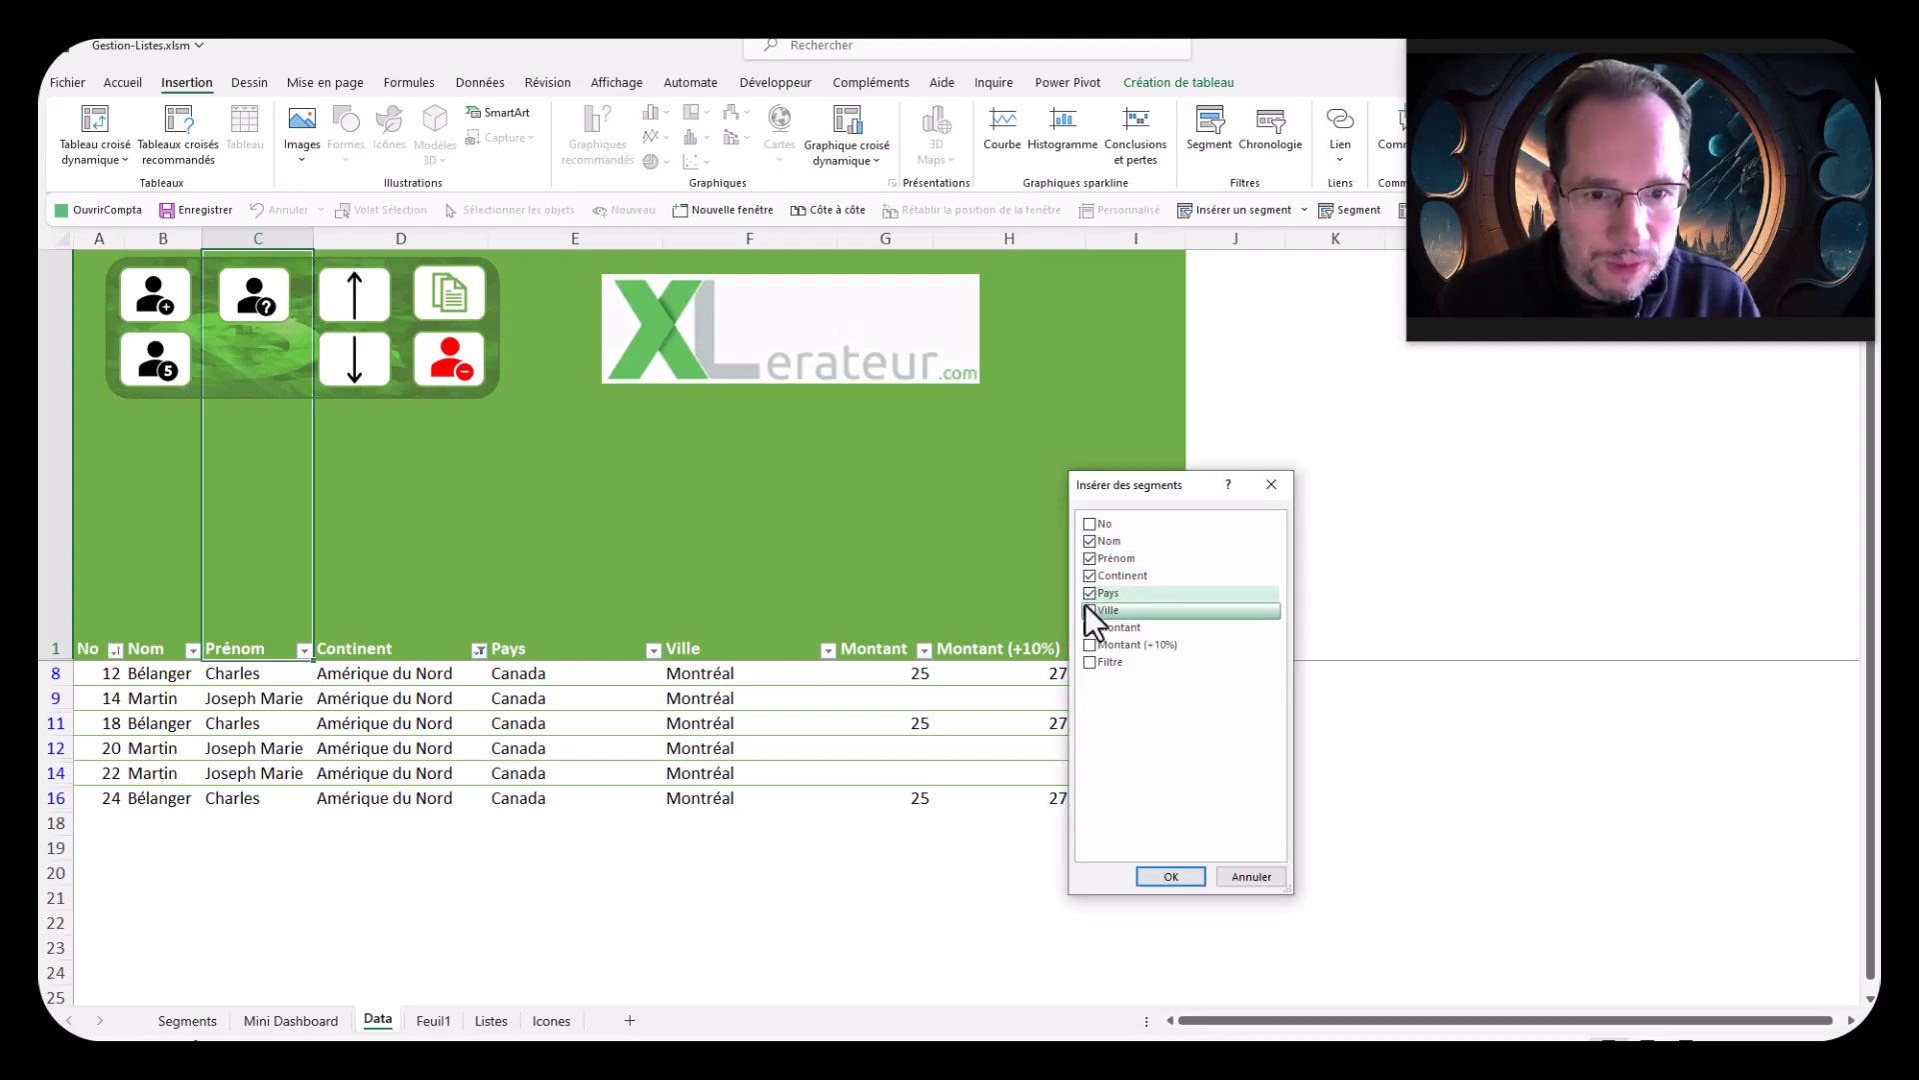
{"action": "left_click", "coordinate": [1090, 610]}
{"action": "left_click", "coordinate": [1150, 880]}
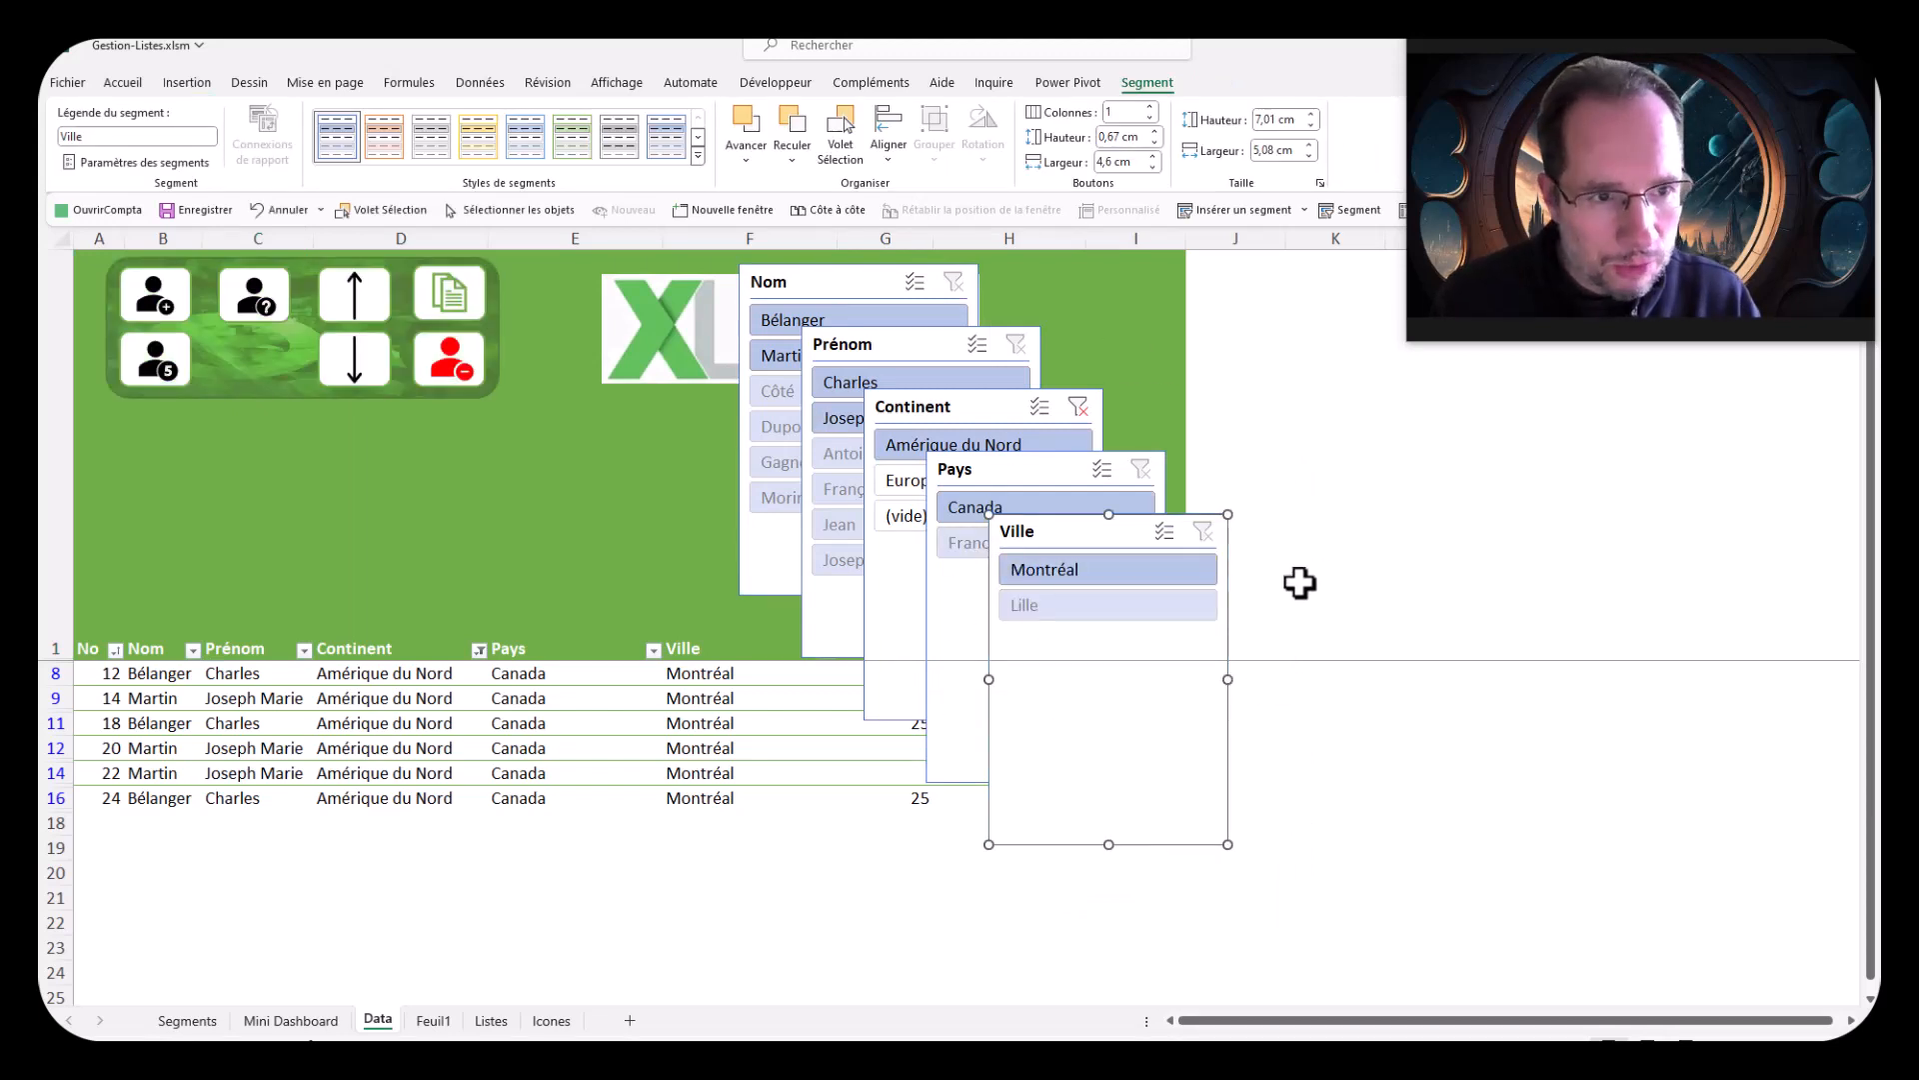
Step: Arrange the Nom, Prénom, Continent, Pays and Ville slicers side by side in one row above the table data
{"action": "left_click_drag", "start_coordinate": [849, 296], "coordinate": [214, 313]}
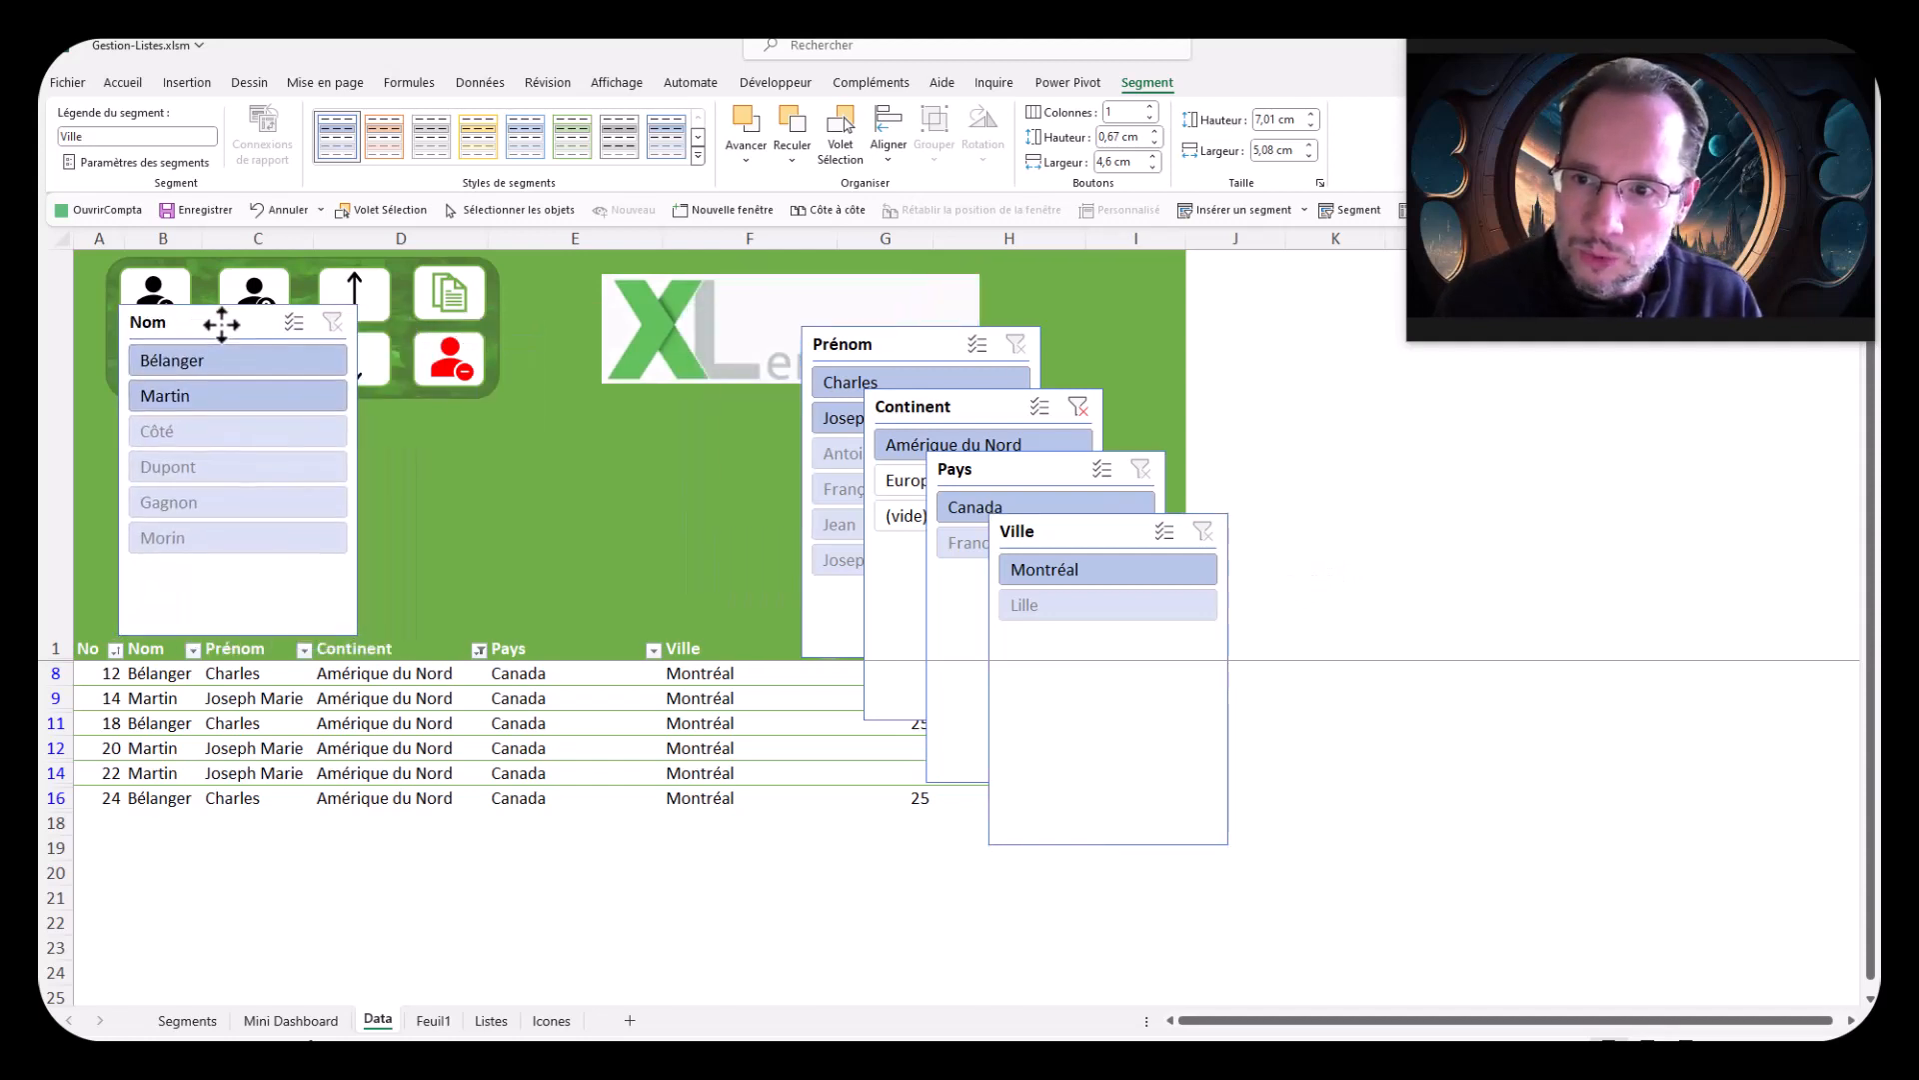
{"action": "left_click", "coordinate": [282, 731]}
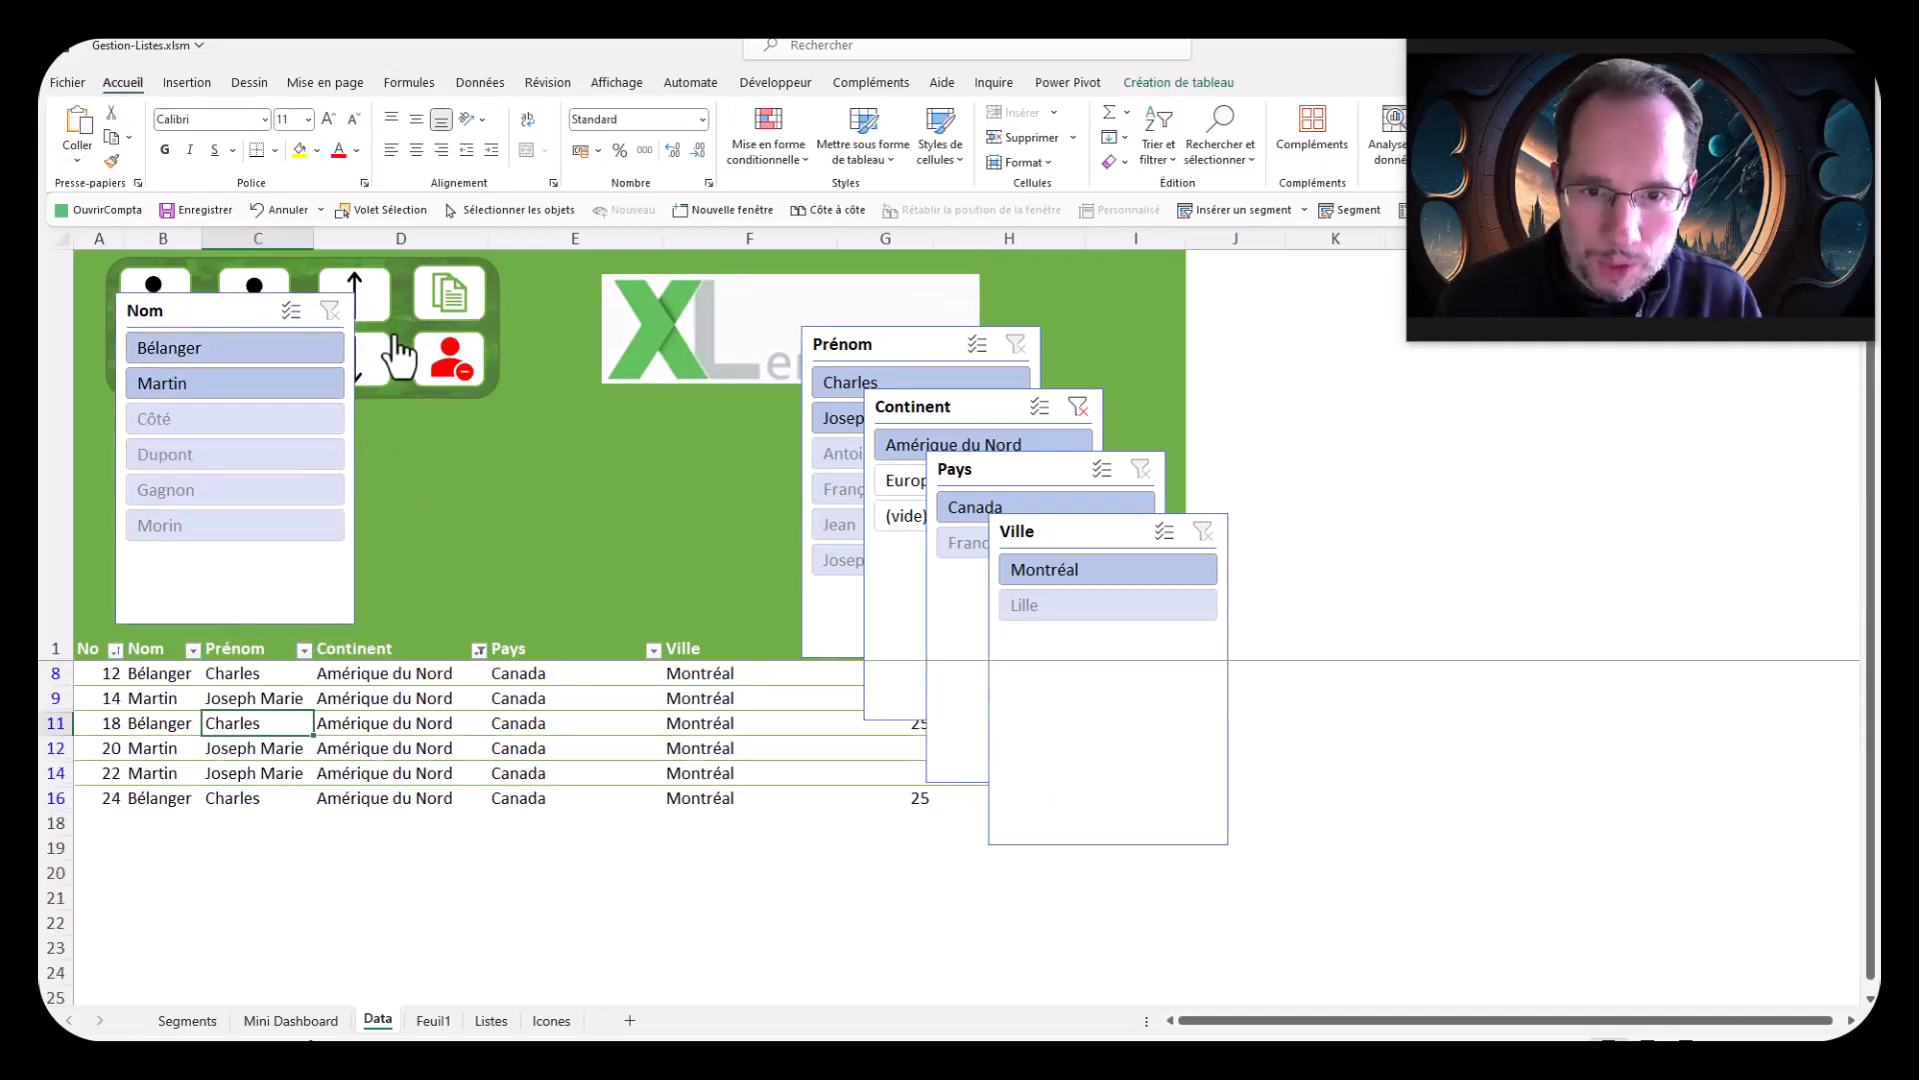
{"action": "left_click_drag", "start_coordinate": [853, 343], "coordinate": [493, 309]}
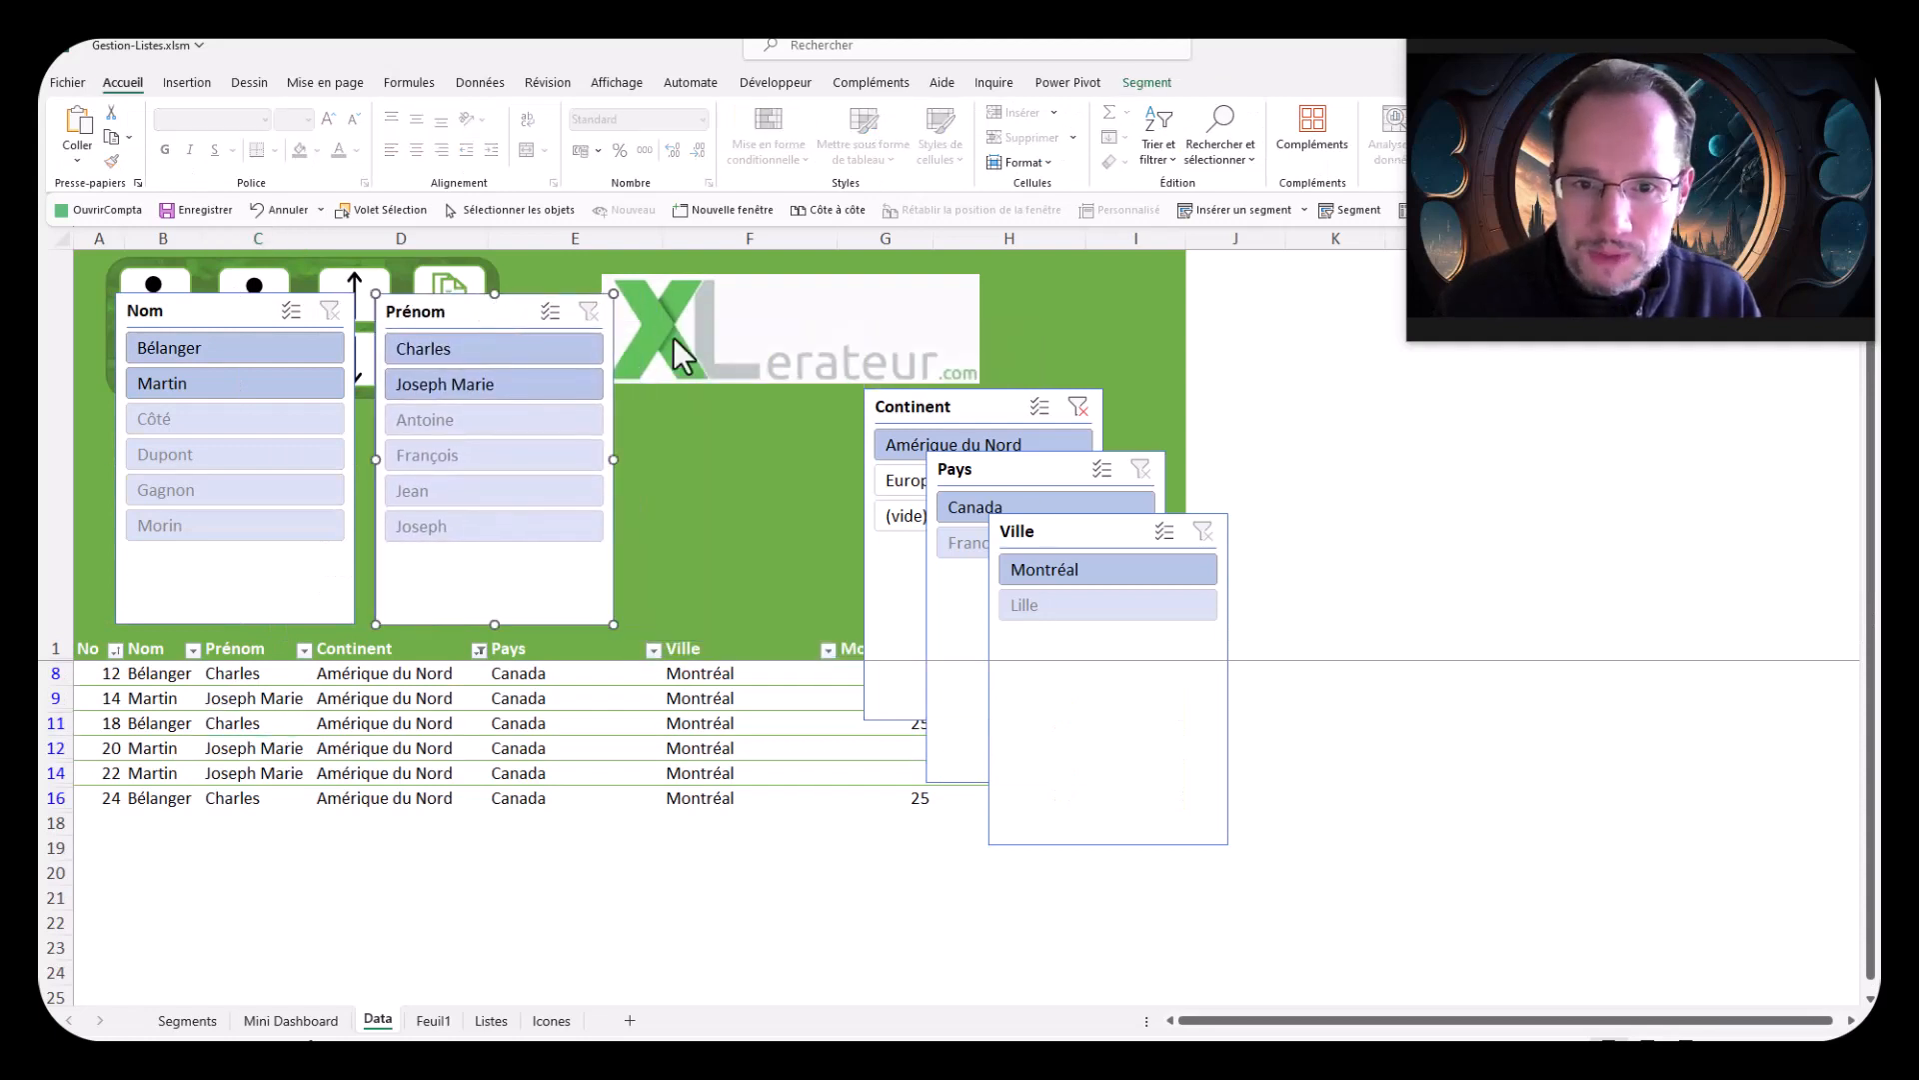
{"action": "left_click_drag", "start_coordinate": [969, 387], "coordinate": [730, 317]}
{"action": "left_click_drag", "start_coordinate": [1012, 469], "coordinate": [977, 313]}
{"action": "left_click_drag", "start_coordinate": [1070, 540], "coordinate": [1227, 309]}
{"action": "scroll", "coordinate": [1851, 1022], "scroll_direction": "right", "scroll_amount": 8}
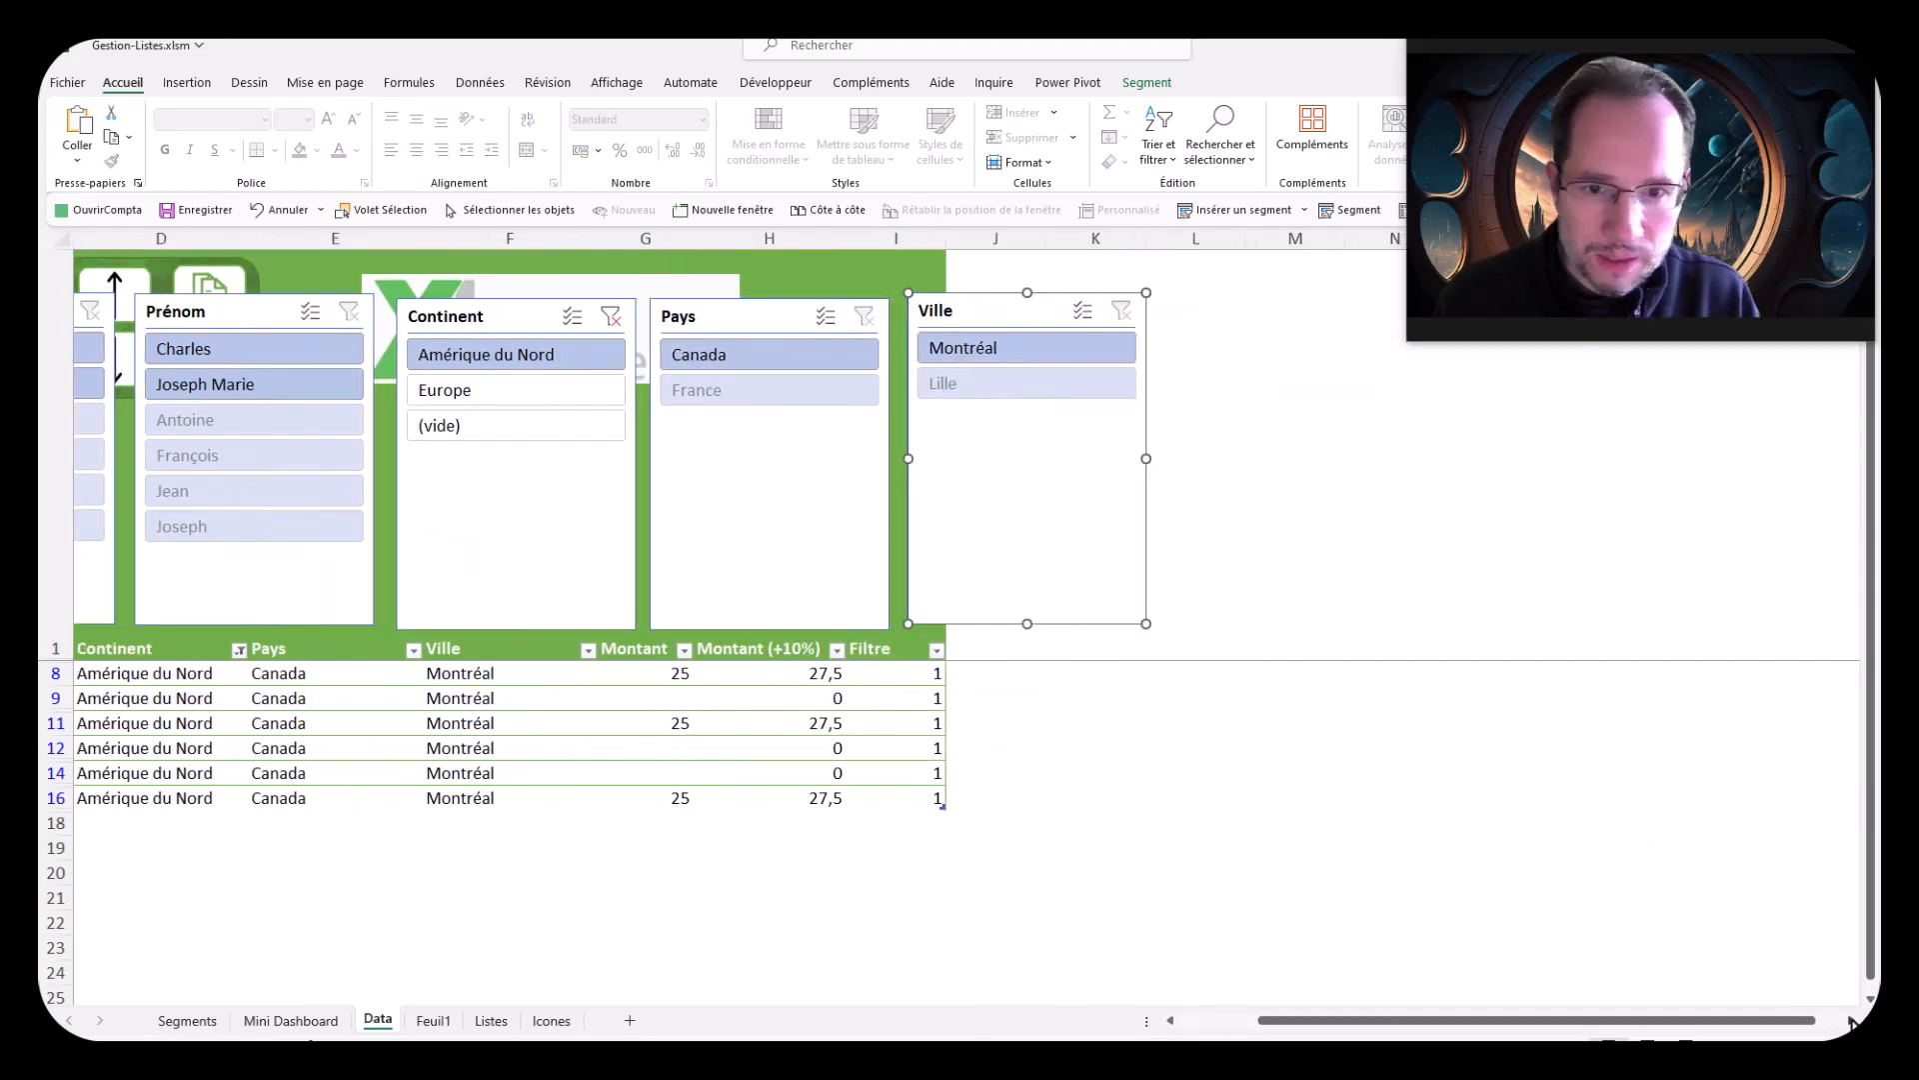
{"action": "scroll", "coordinate": [1365, 1036], "scroll_direction": "left", "scroll_amount": 8}
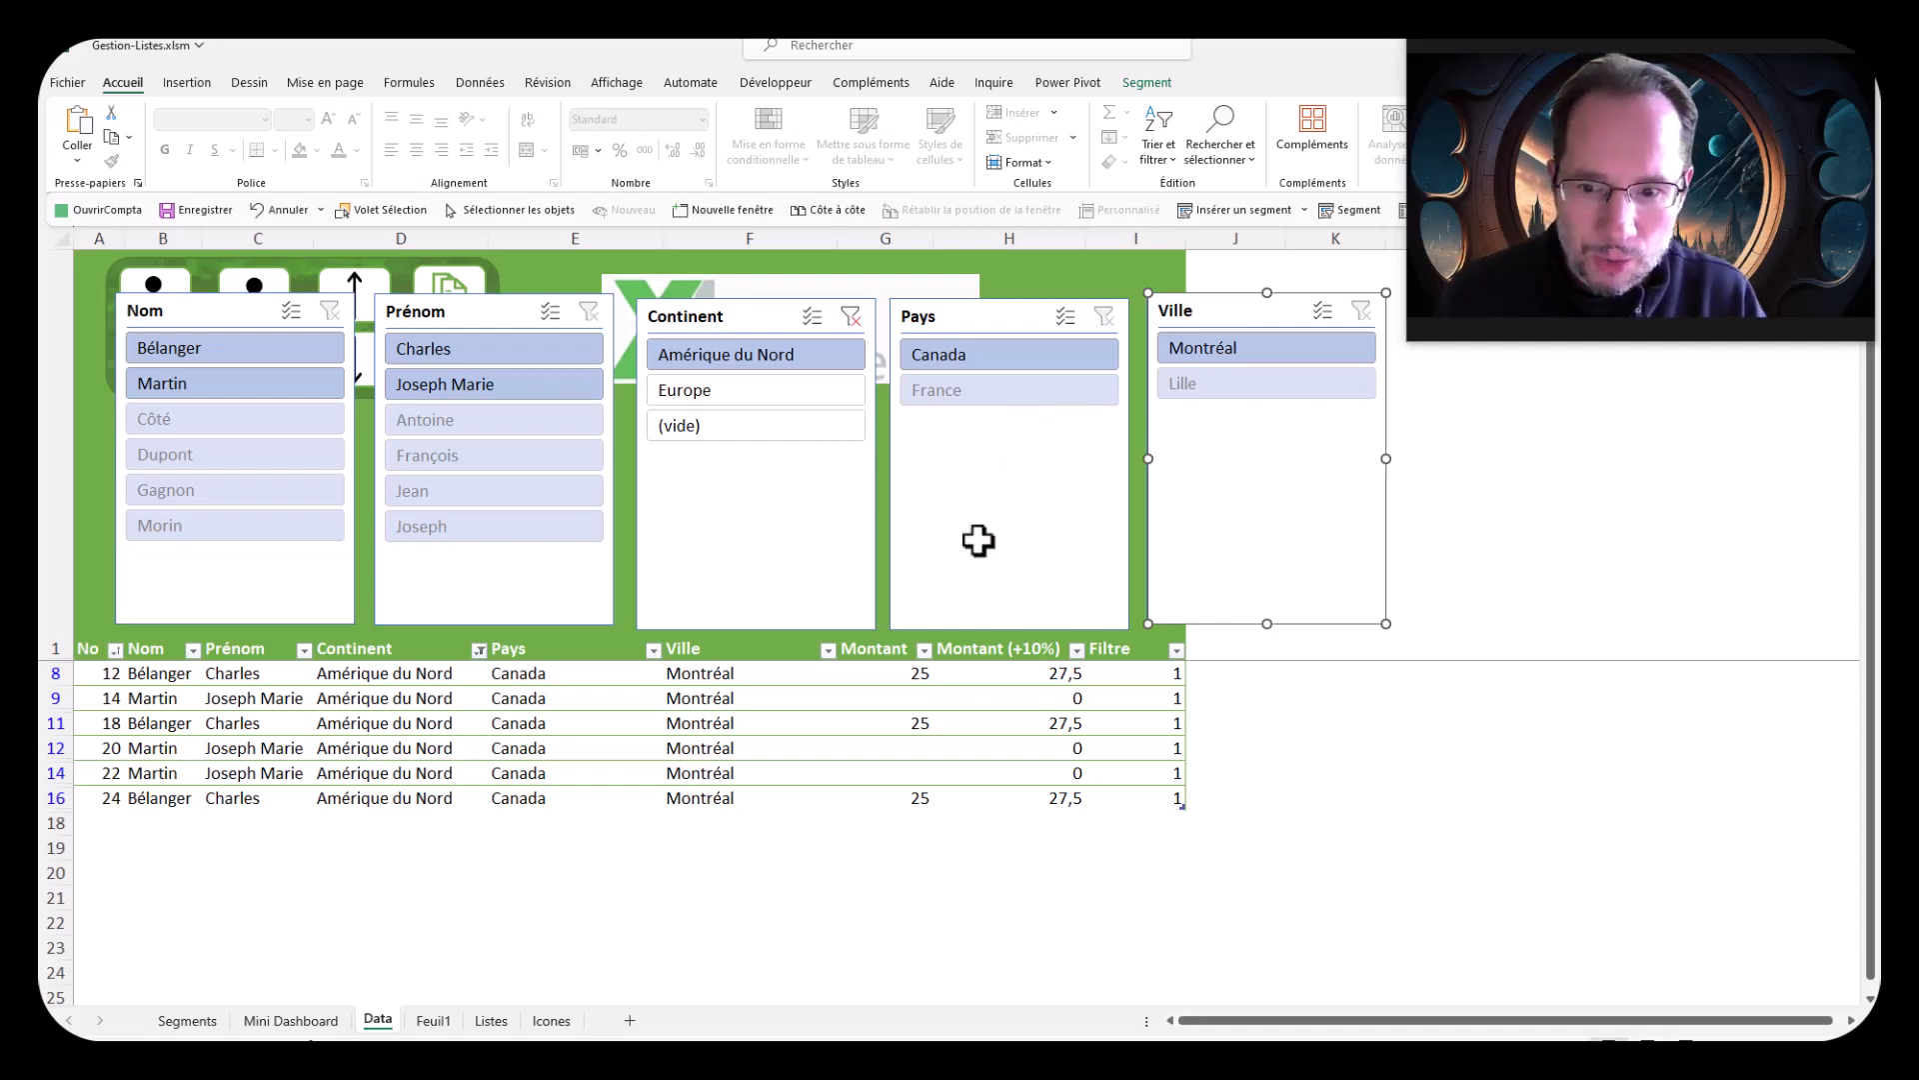
Step: Add a new worksheet and cut all five slicers together from the Data sheet
{"action": "left_click", "coordinate": [630, 1021]}
{"action": "left_click", "coordinate": [377, 1021]}
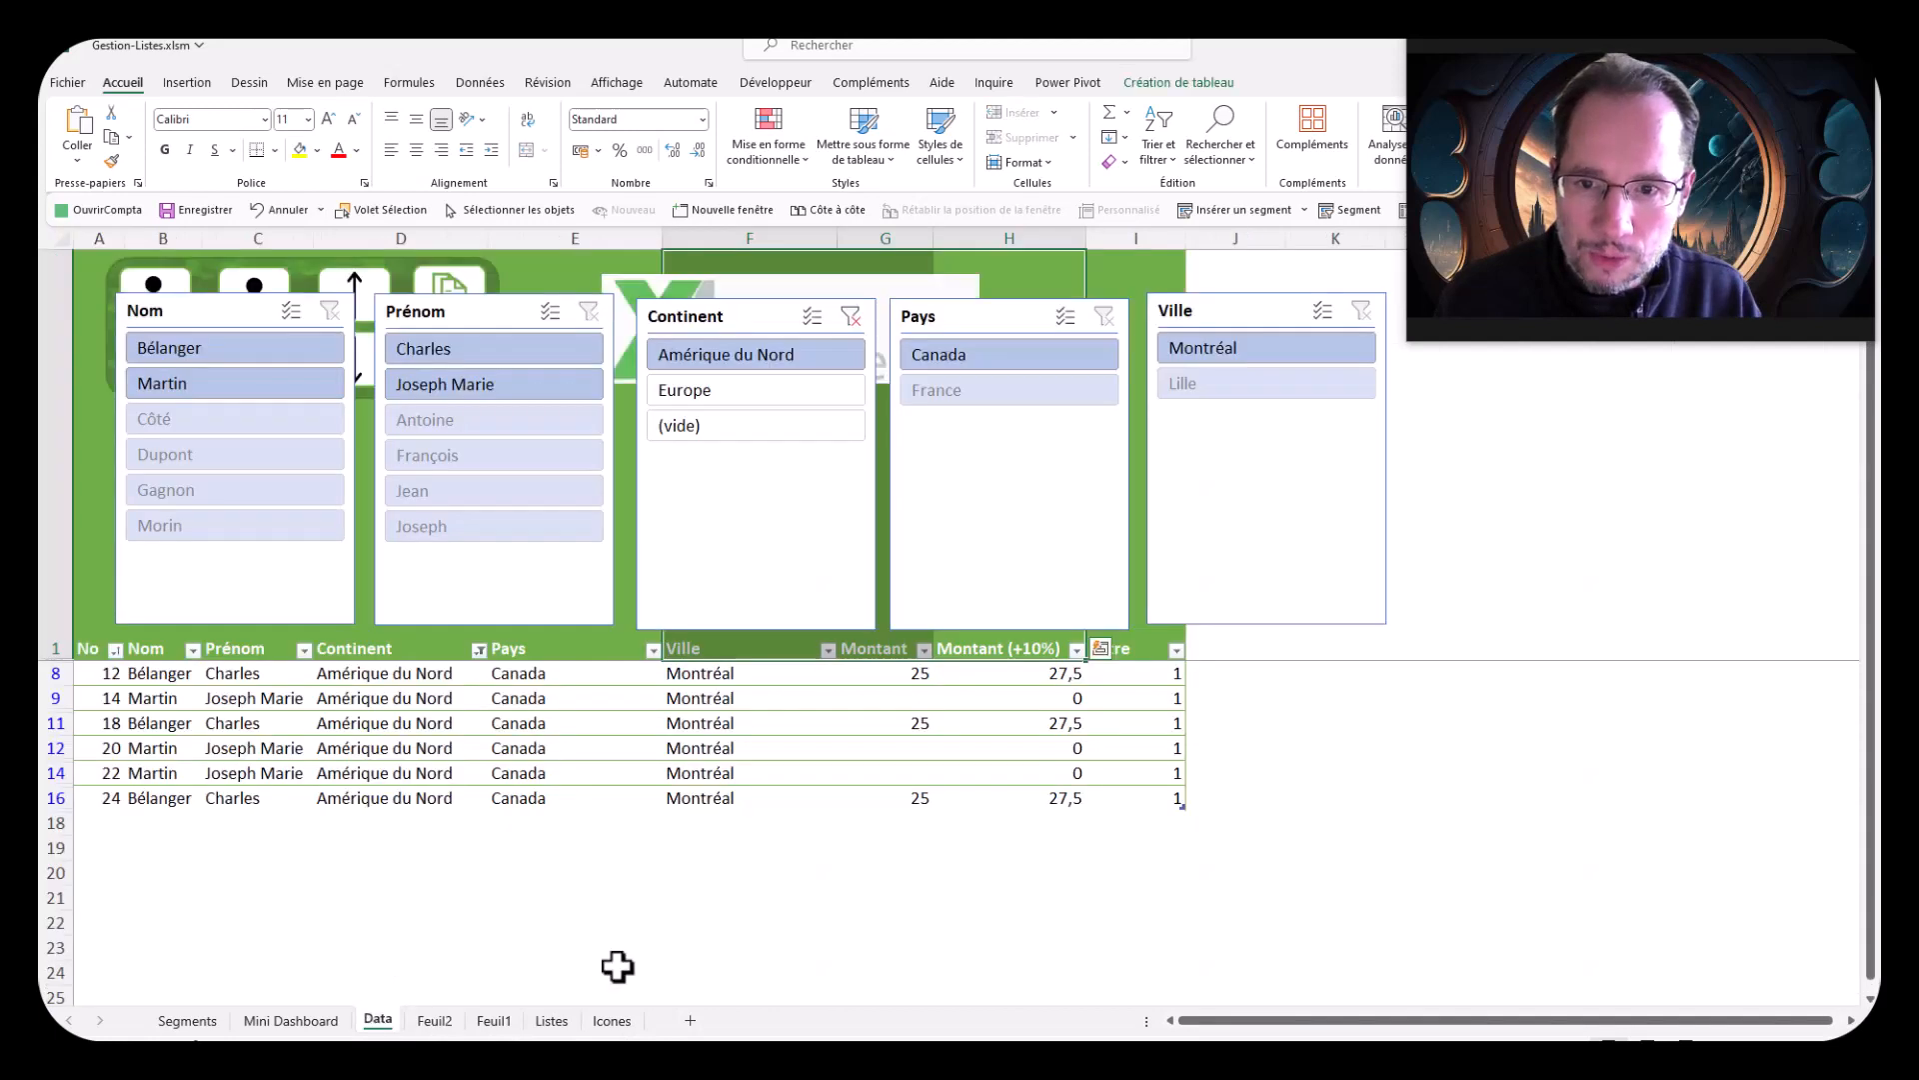
{"action": "left_click", "coordinate": [706, 579], "text": "ctrl"}
{"action": "left_click", "coordinate": [979, 557], "text": "ctrl"}
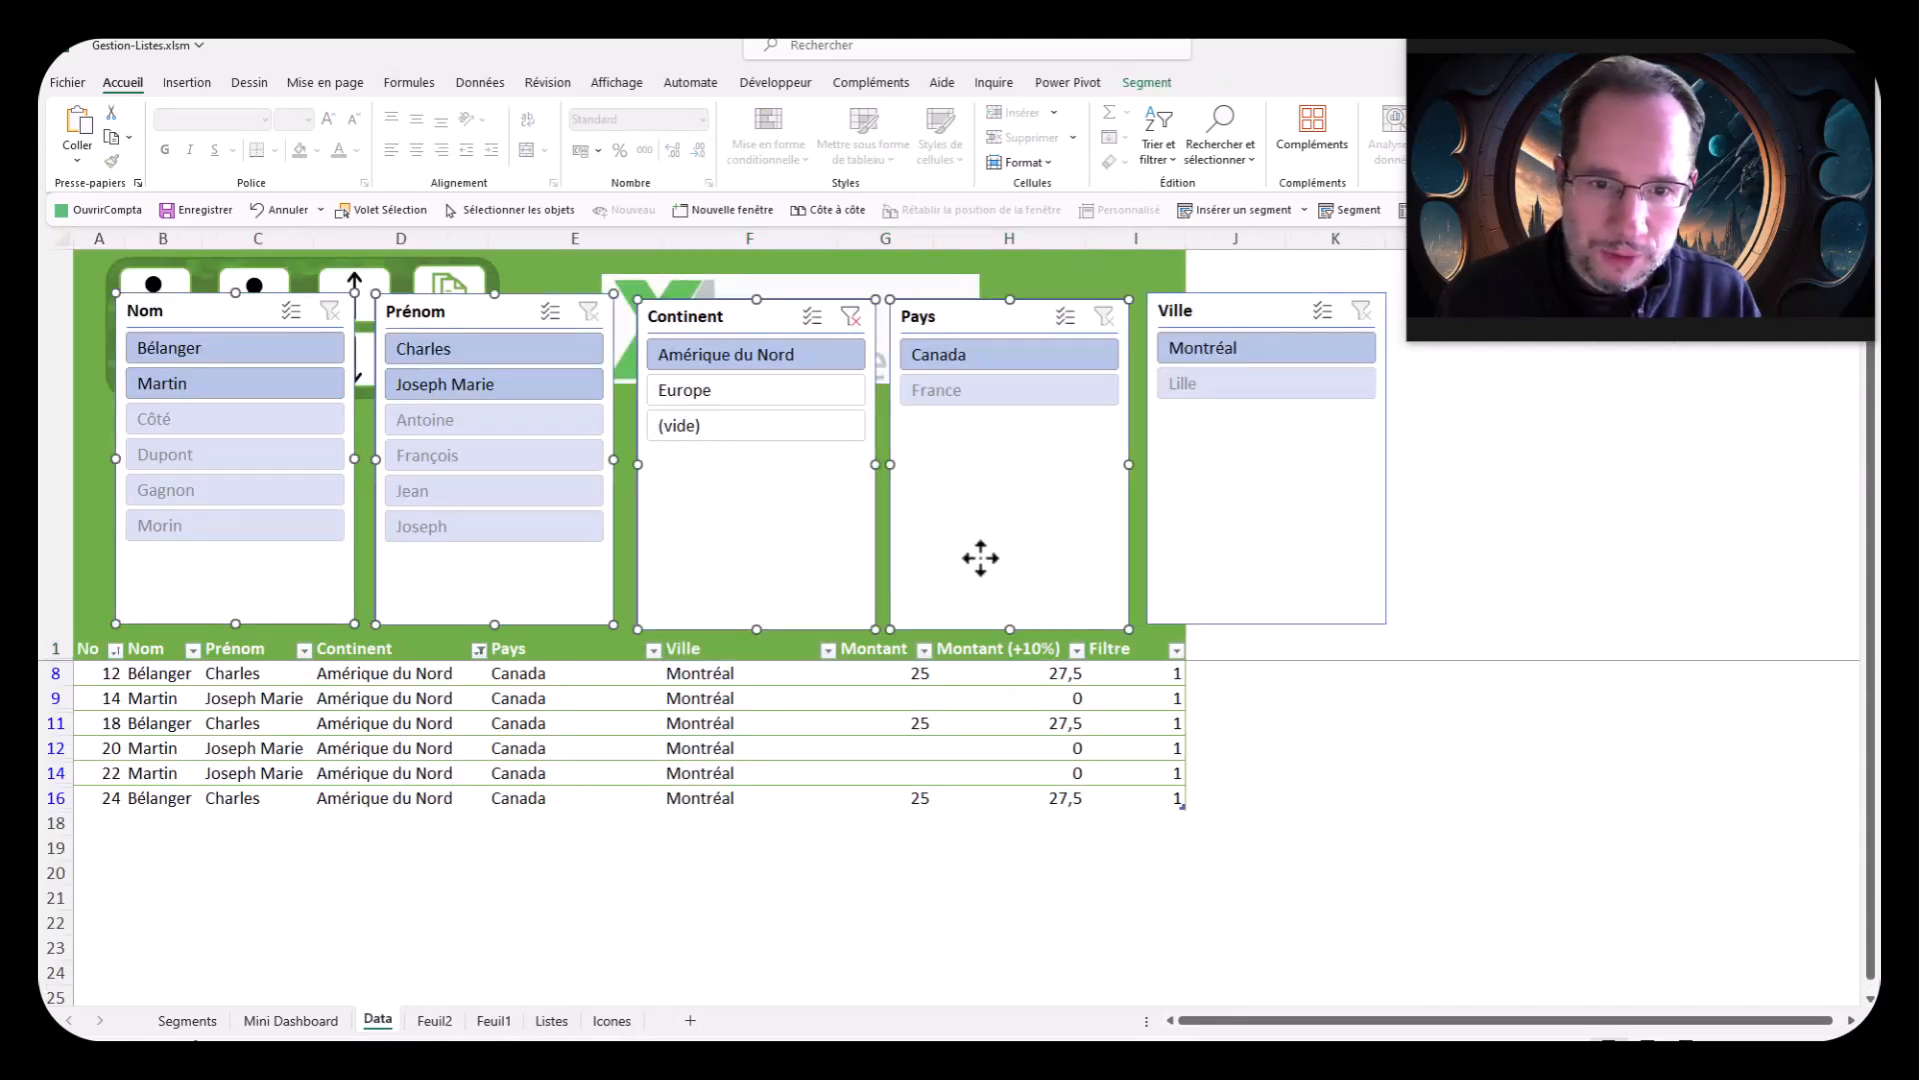
{"action": "left_click", "coordinate": [1192, 550], "text": "ctrl"}
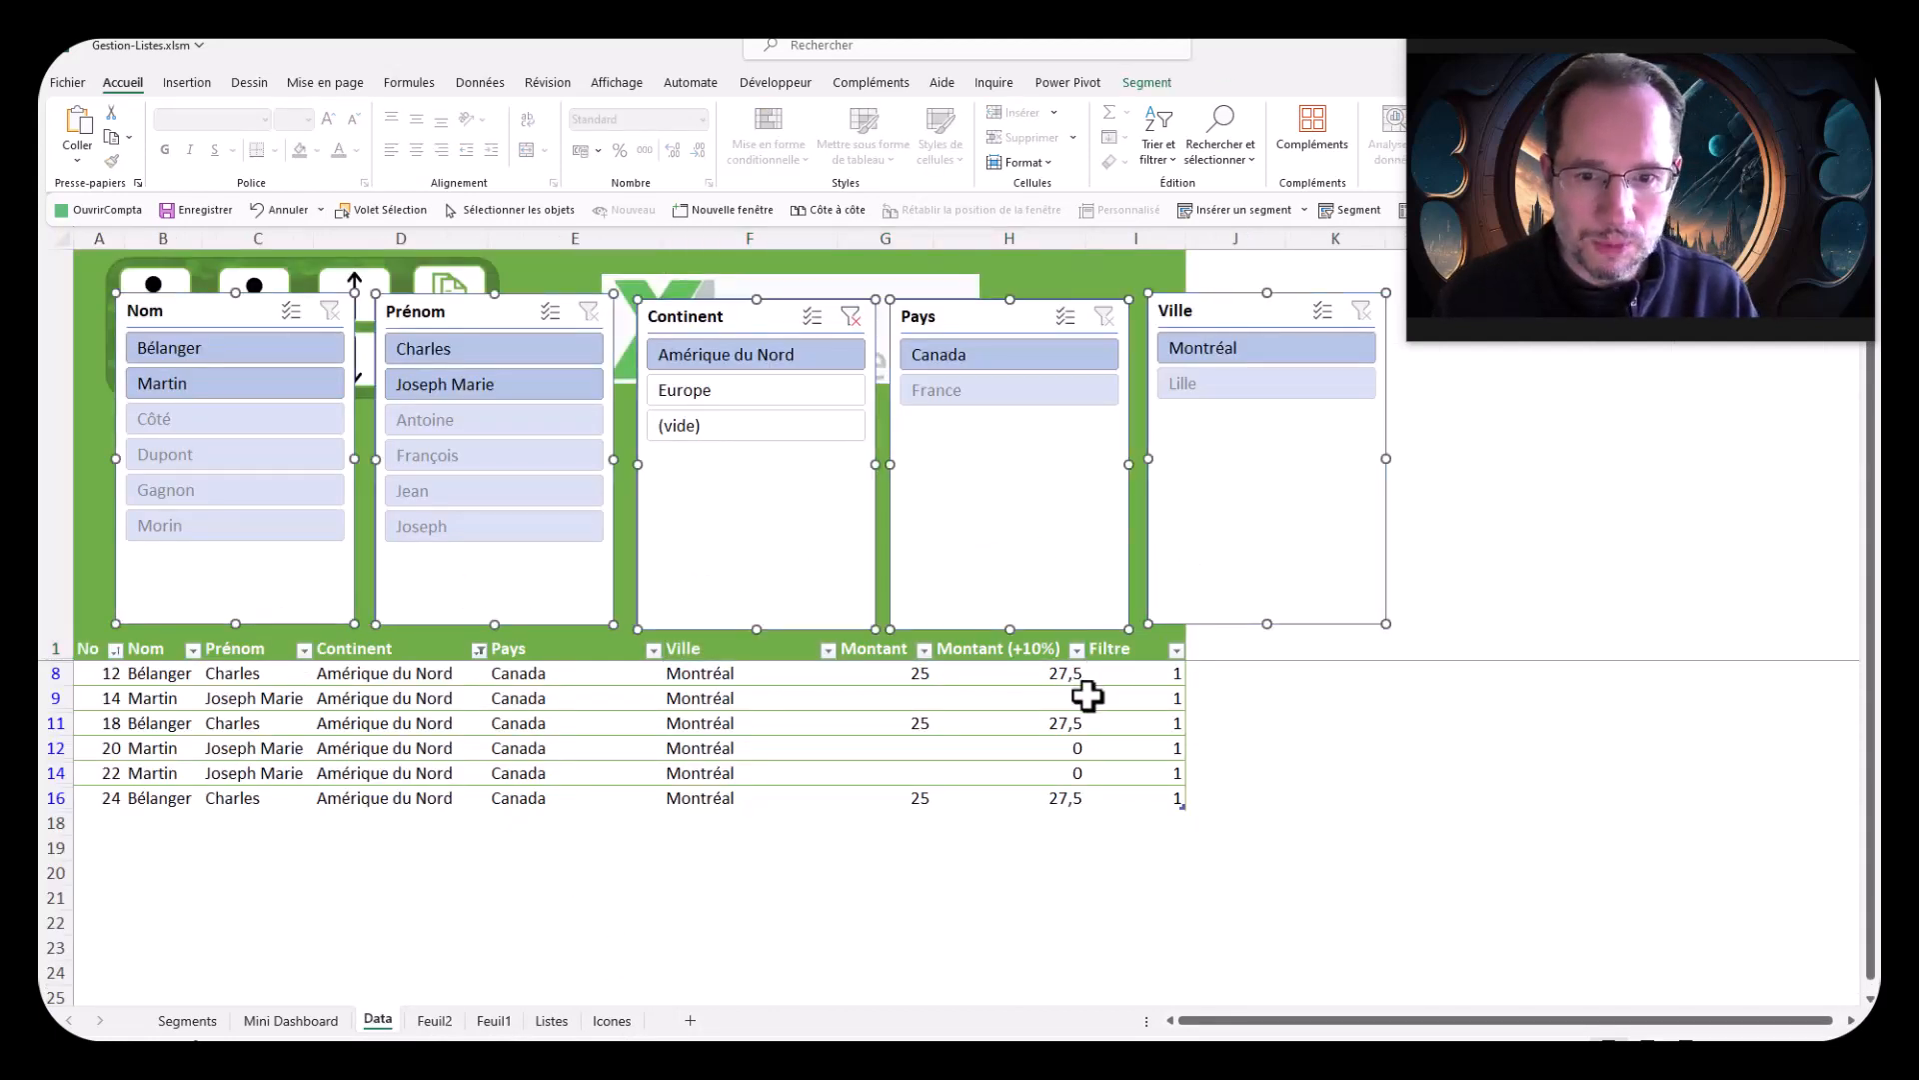
{"action": "key", "text": "Delete"}
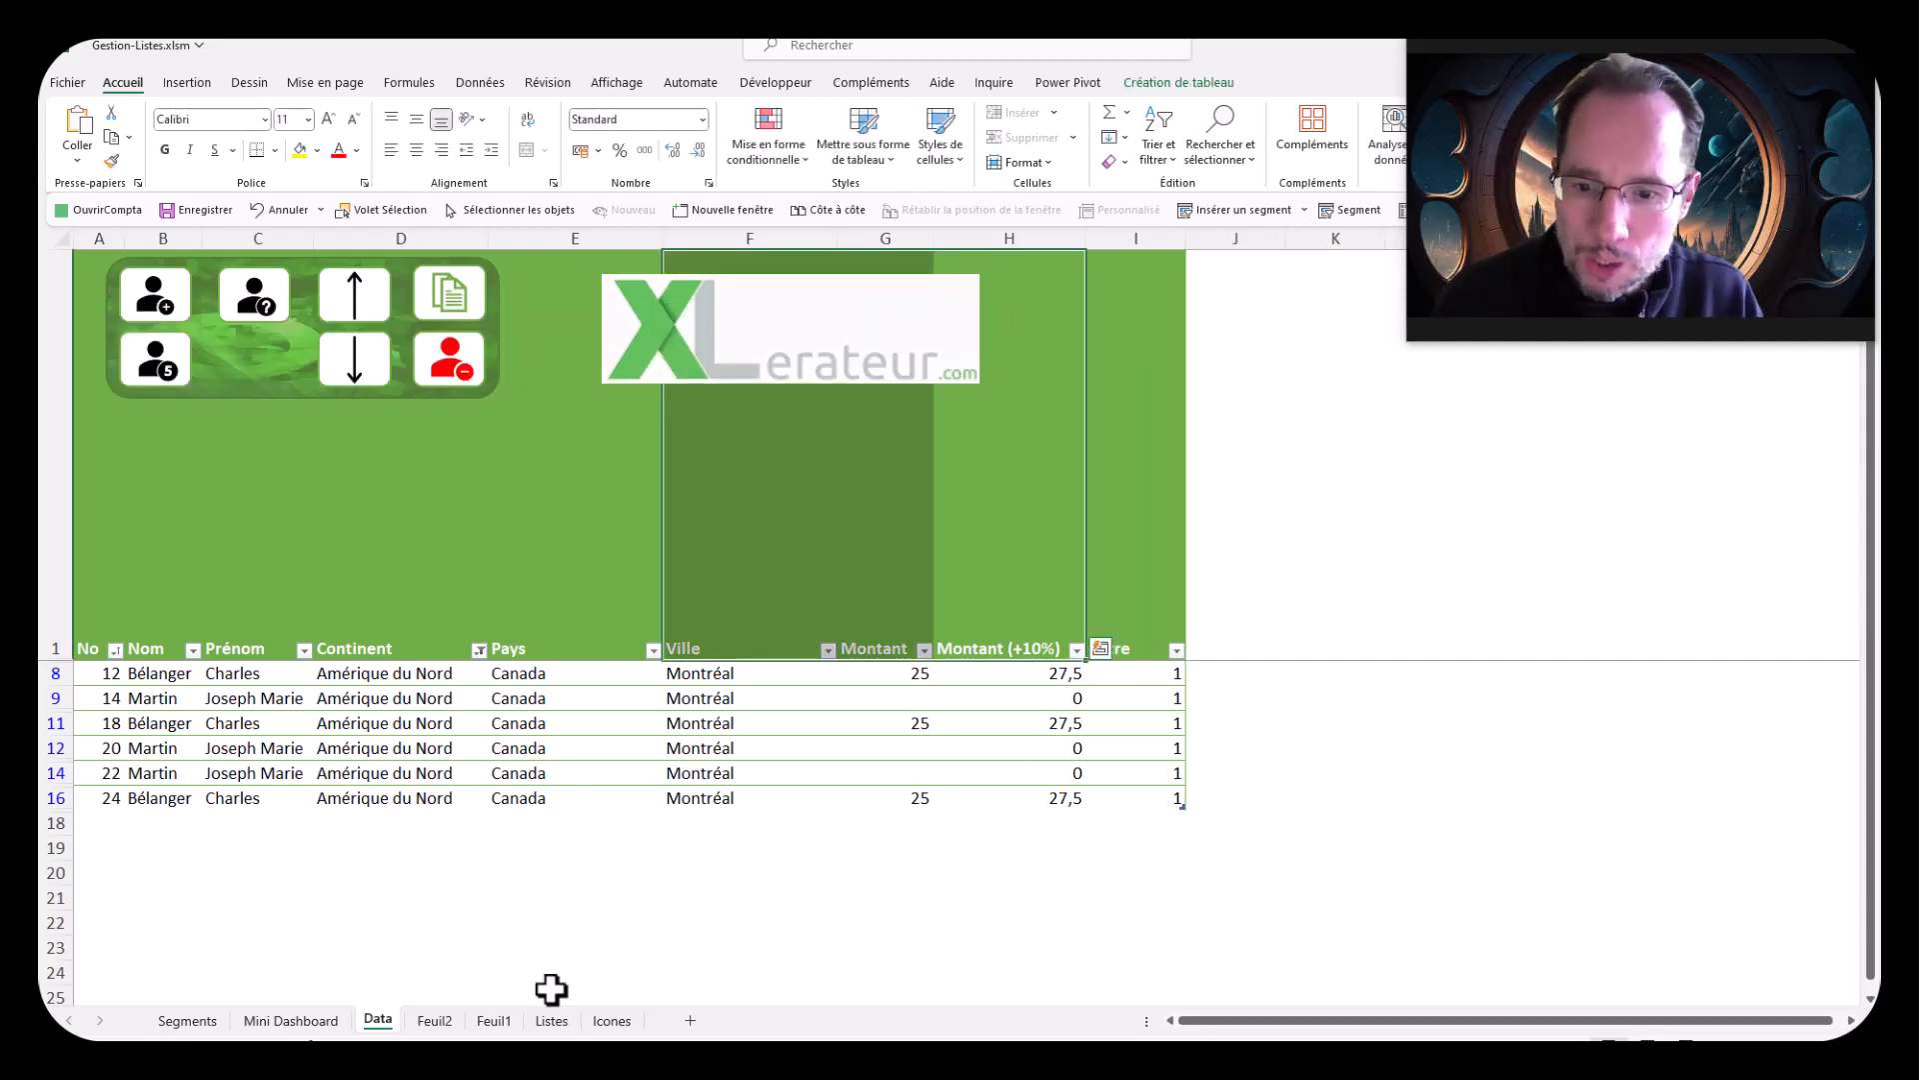
Step: Narrow all columns of the Feuil2 sheet so its cells form a grid of small squares
{"action": "left_click", "coordinate": [434, 1021]}
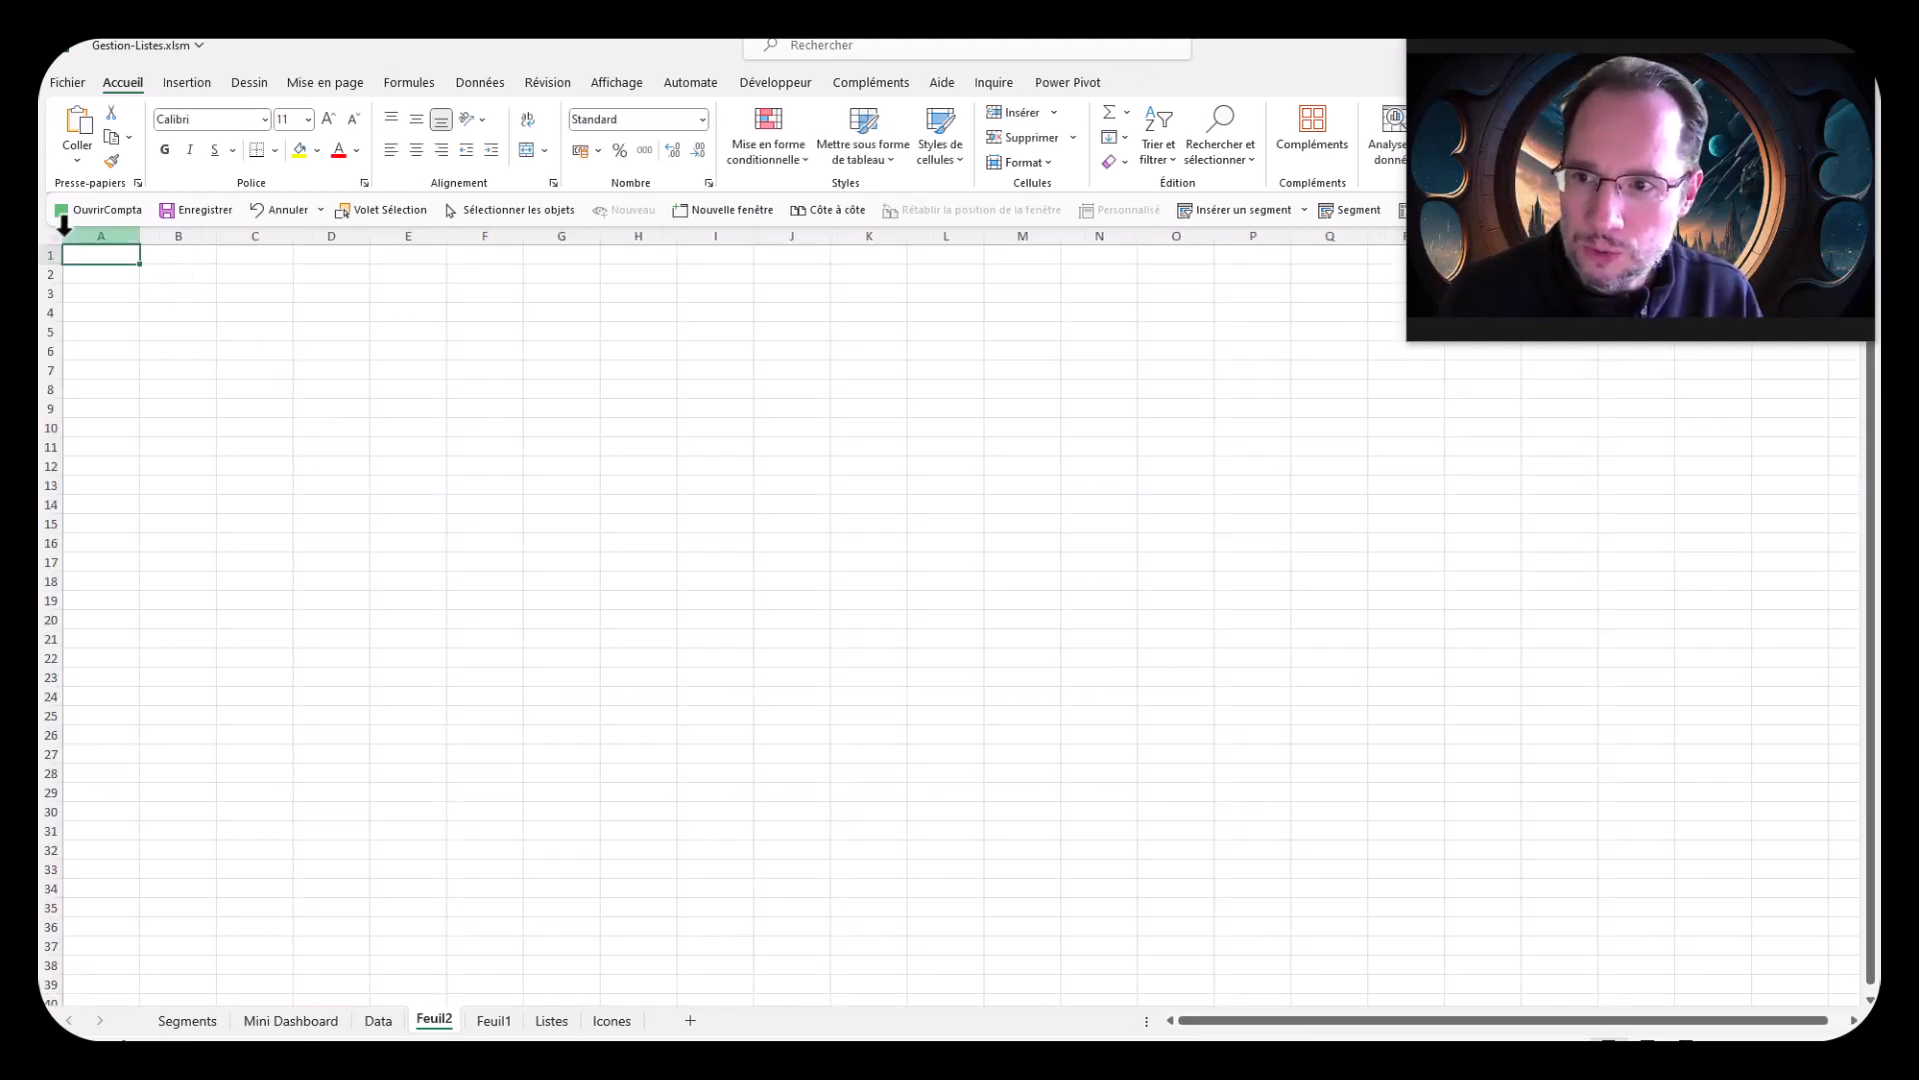
{"action": "left_click", "coordinate": [66, 236]}
{"action": "left_click_drag", "start_coordinate": [141, 236], "coordinate": [79, 243]}
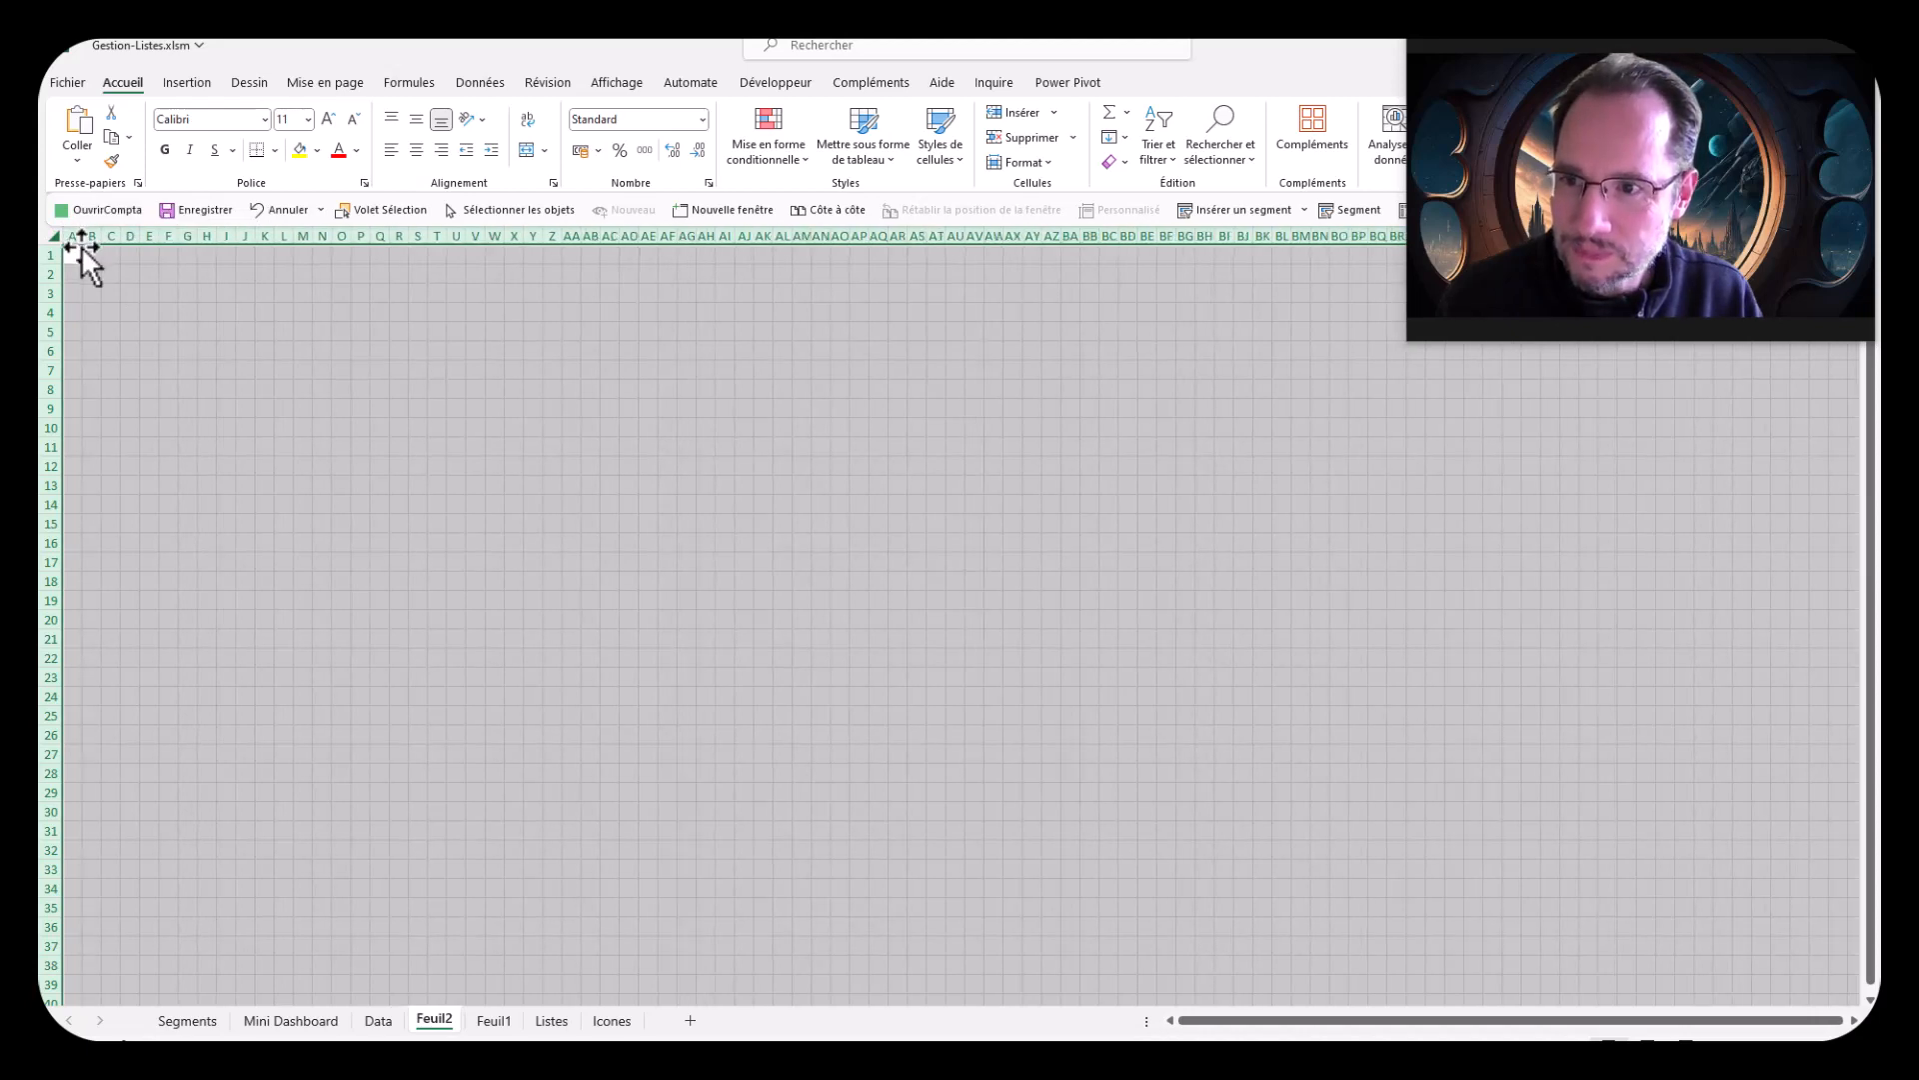
Step: Paste the five cut slicers into Feuil2 at cell E2
{"action": "left_click", "coordinate": [149, 273]}
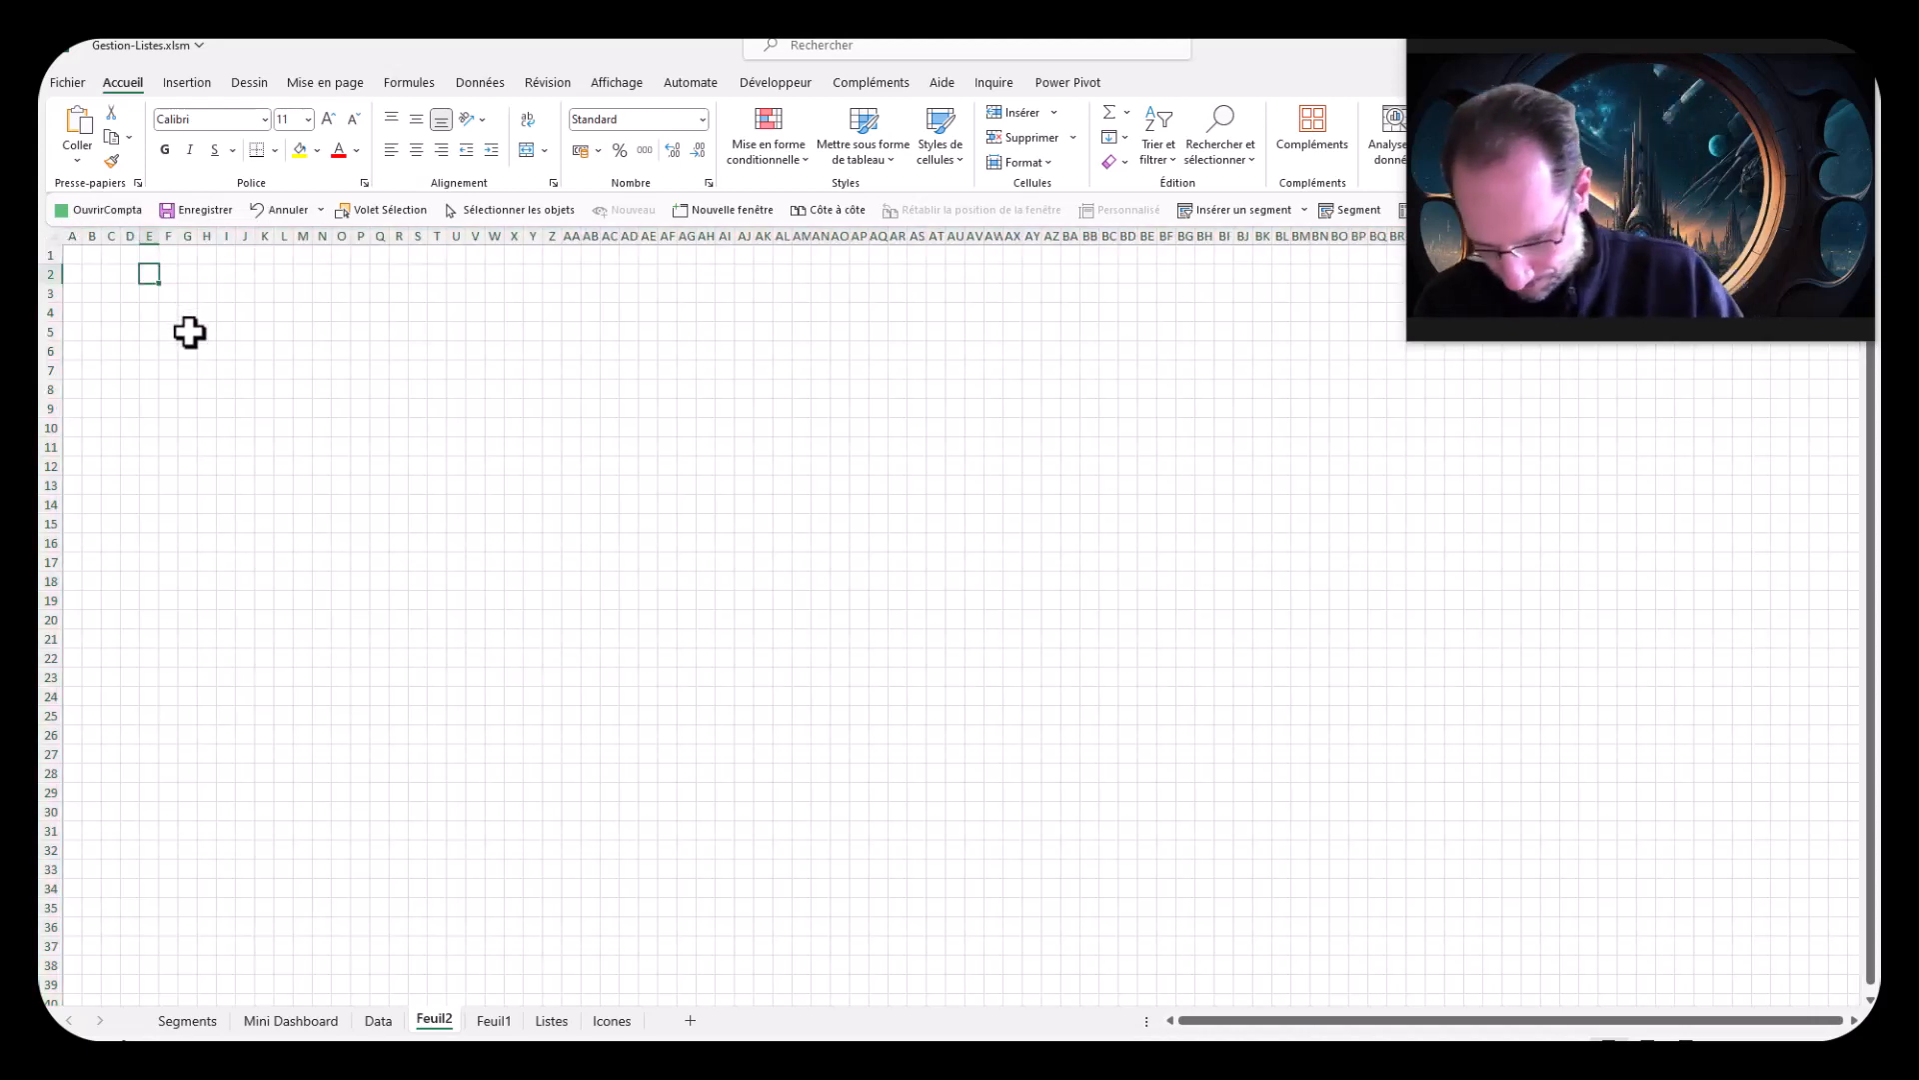
{"action": "key", "text": "ctrl+v"}
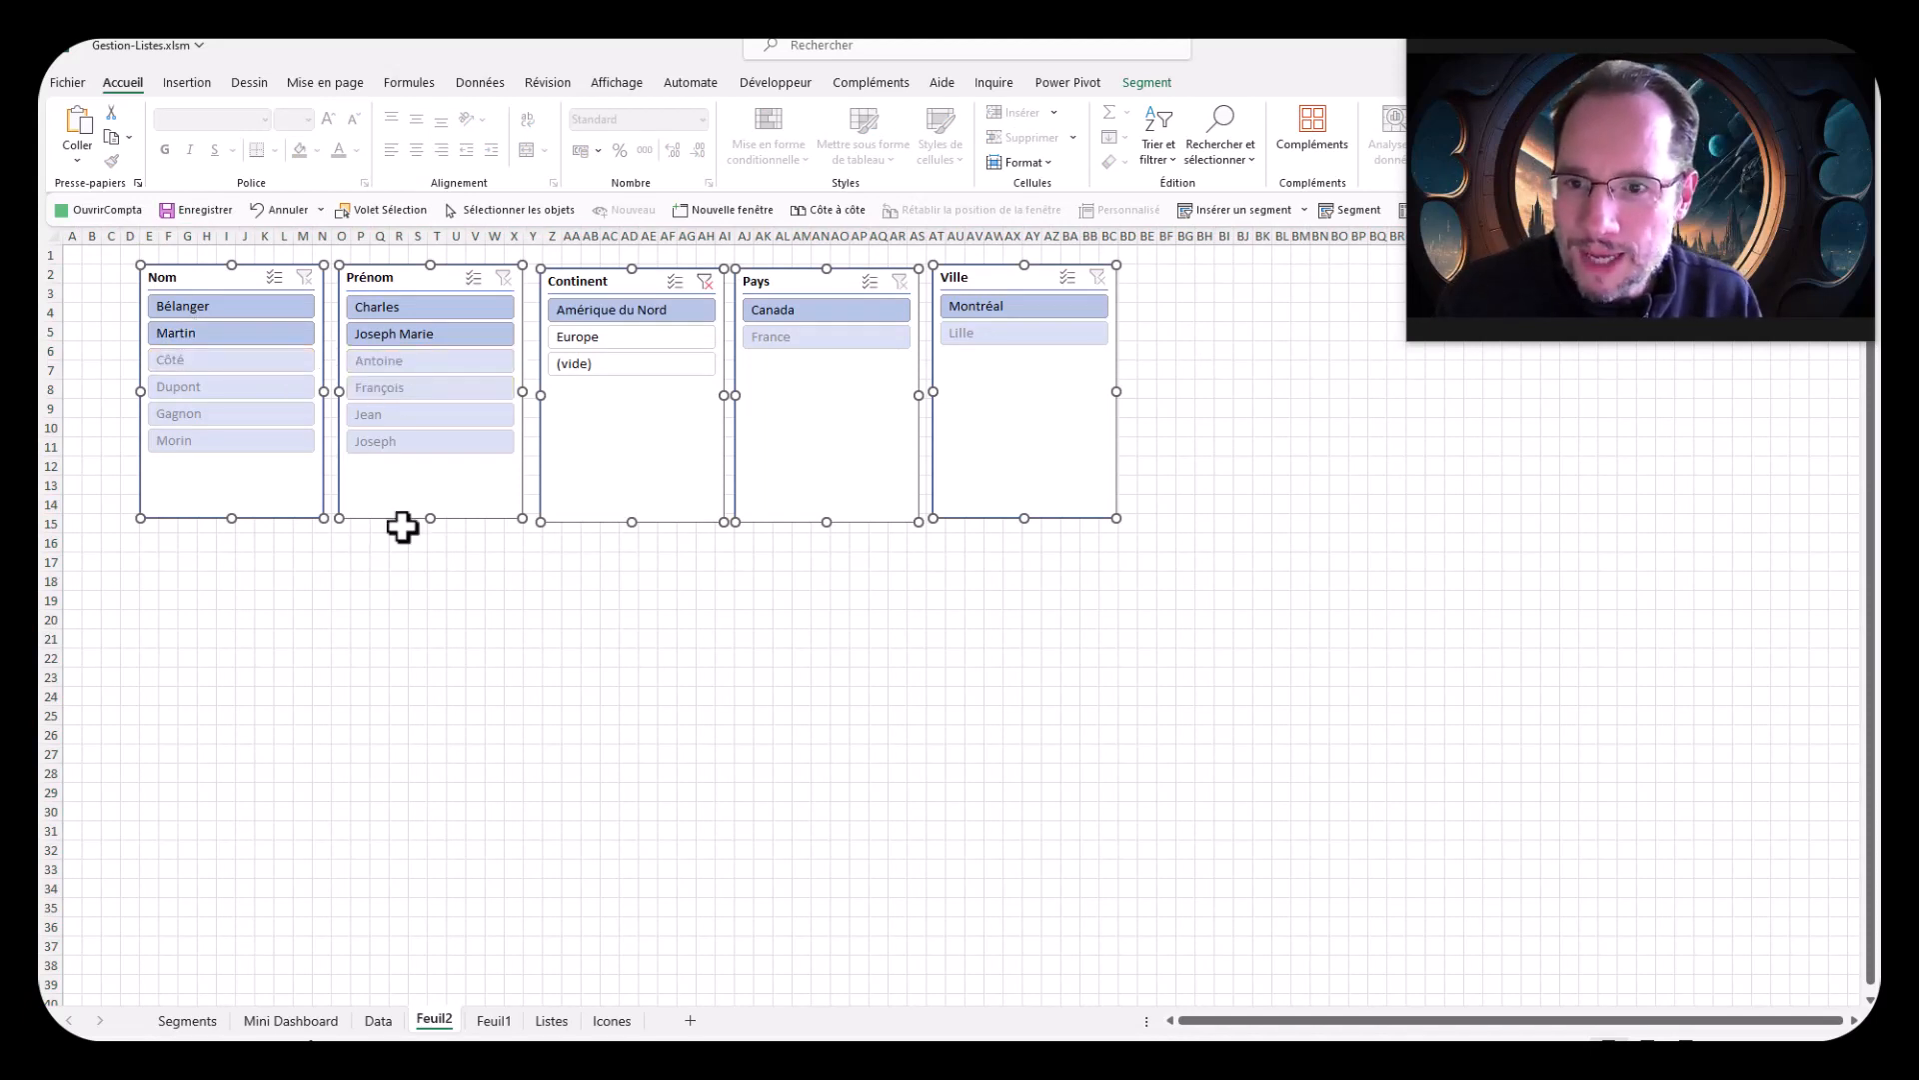
{"action": "left_click", "coordinate": [385, 648]}
Step: Arrange the slicers in two rows, with Nom and Prénom above Continent, Pays and Ville
{"action": "left_click_drag", "start_coordinate": [216, 495], "coordinate": [201, 498]}
{"action": "left_click_drag", "start_coordinate": [381, 506], "coordinate": [355, 506]}
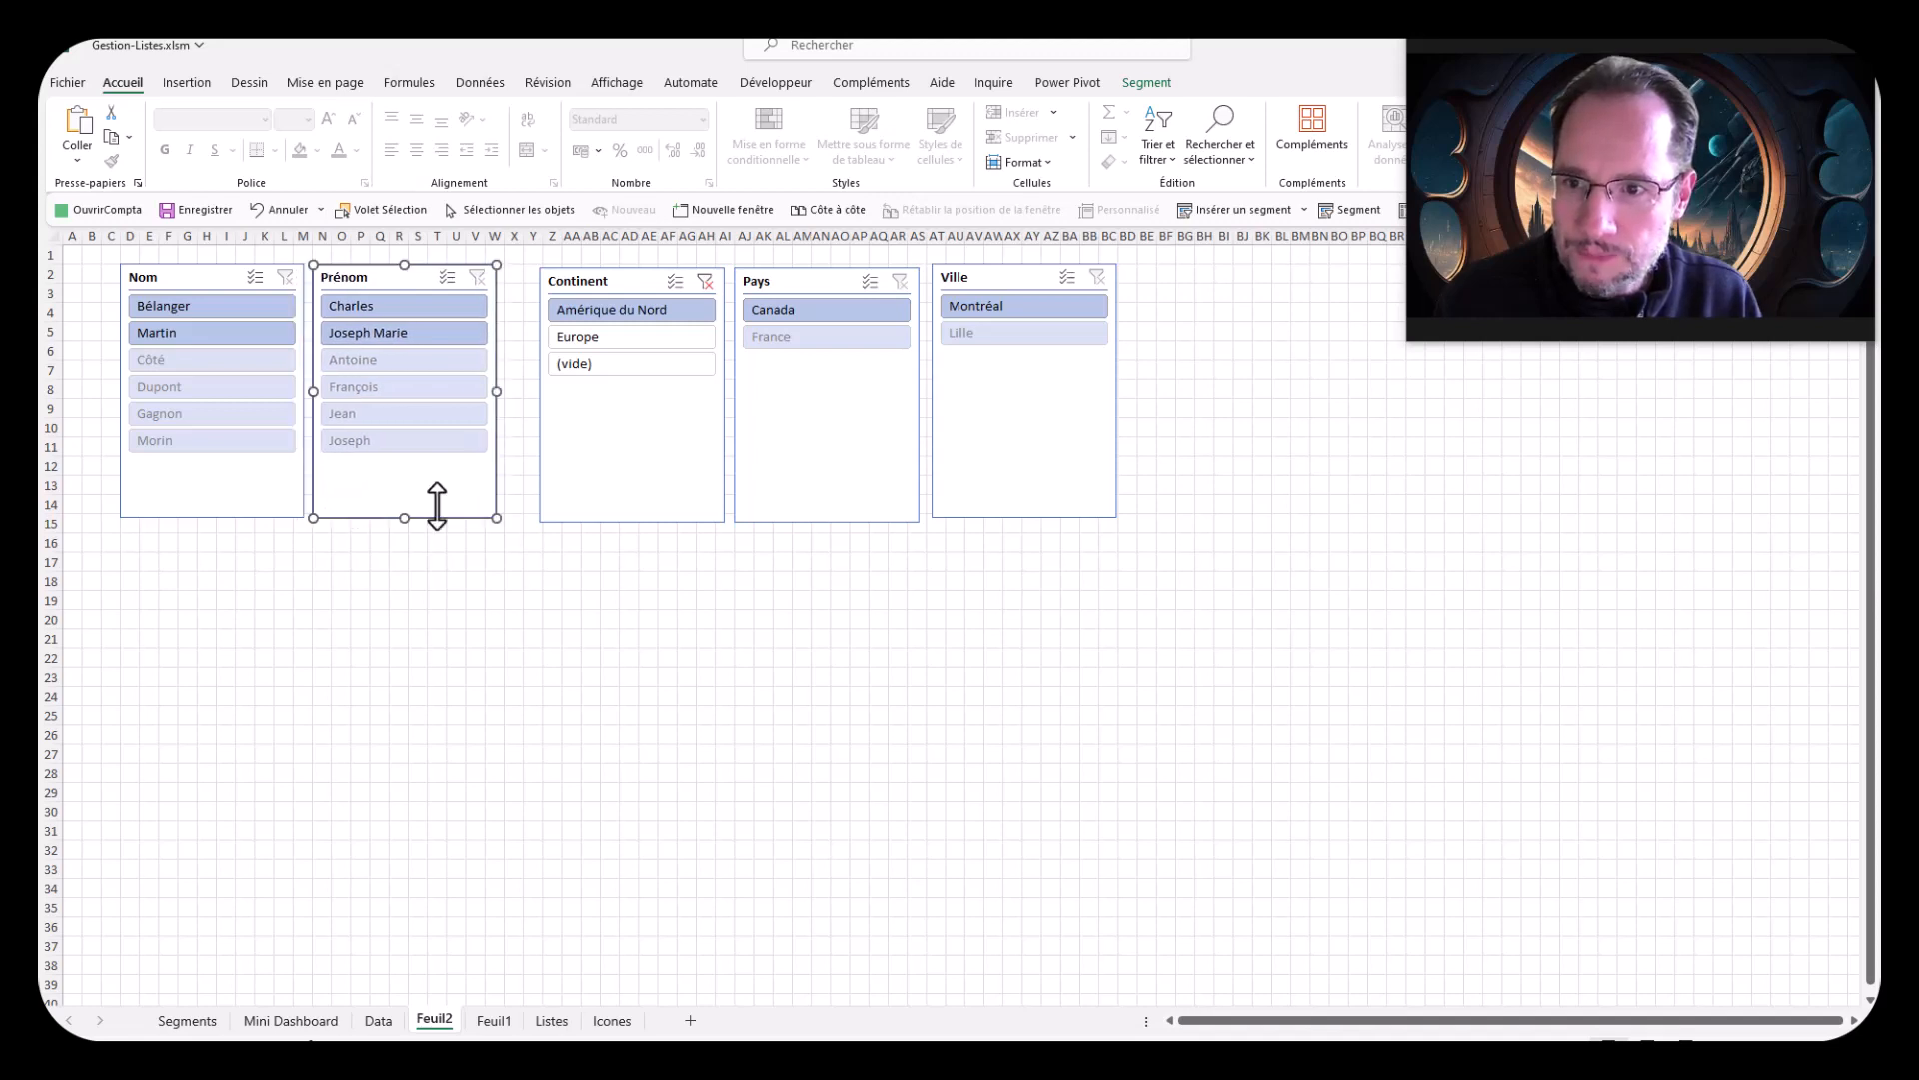
{"action": "left_click_drag", "start_coordinate": [588, 476], "coordinate": [163, 741]}
{"action": "left_click_drag", "start_coordinate": [749, 506], "coordinate": [399, 706]}
{"action": "left_click_drag", "start_coordinate": [1058, 416], "coordinate": [630, 686]}
{"action": "left_click", "coordinate": [894, 441]}
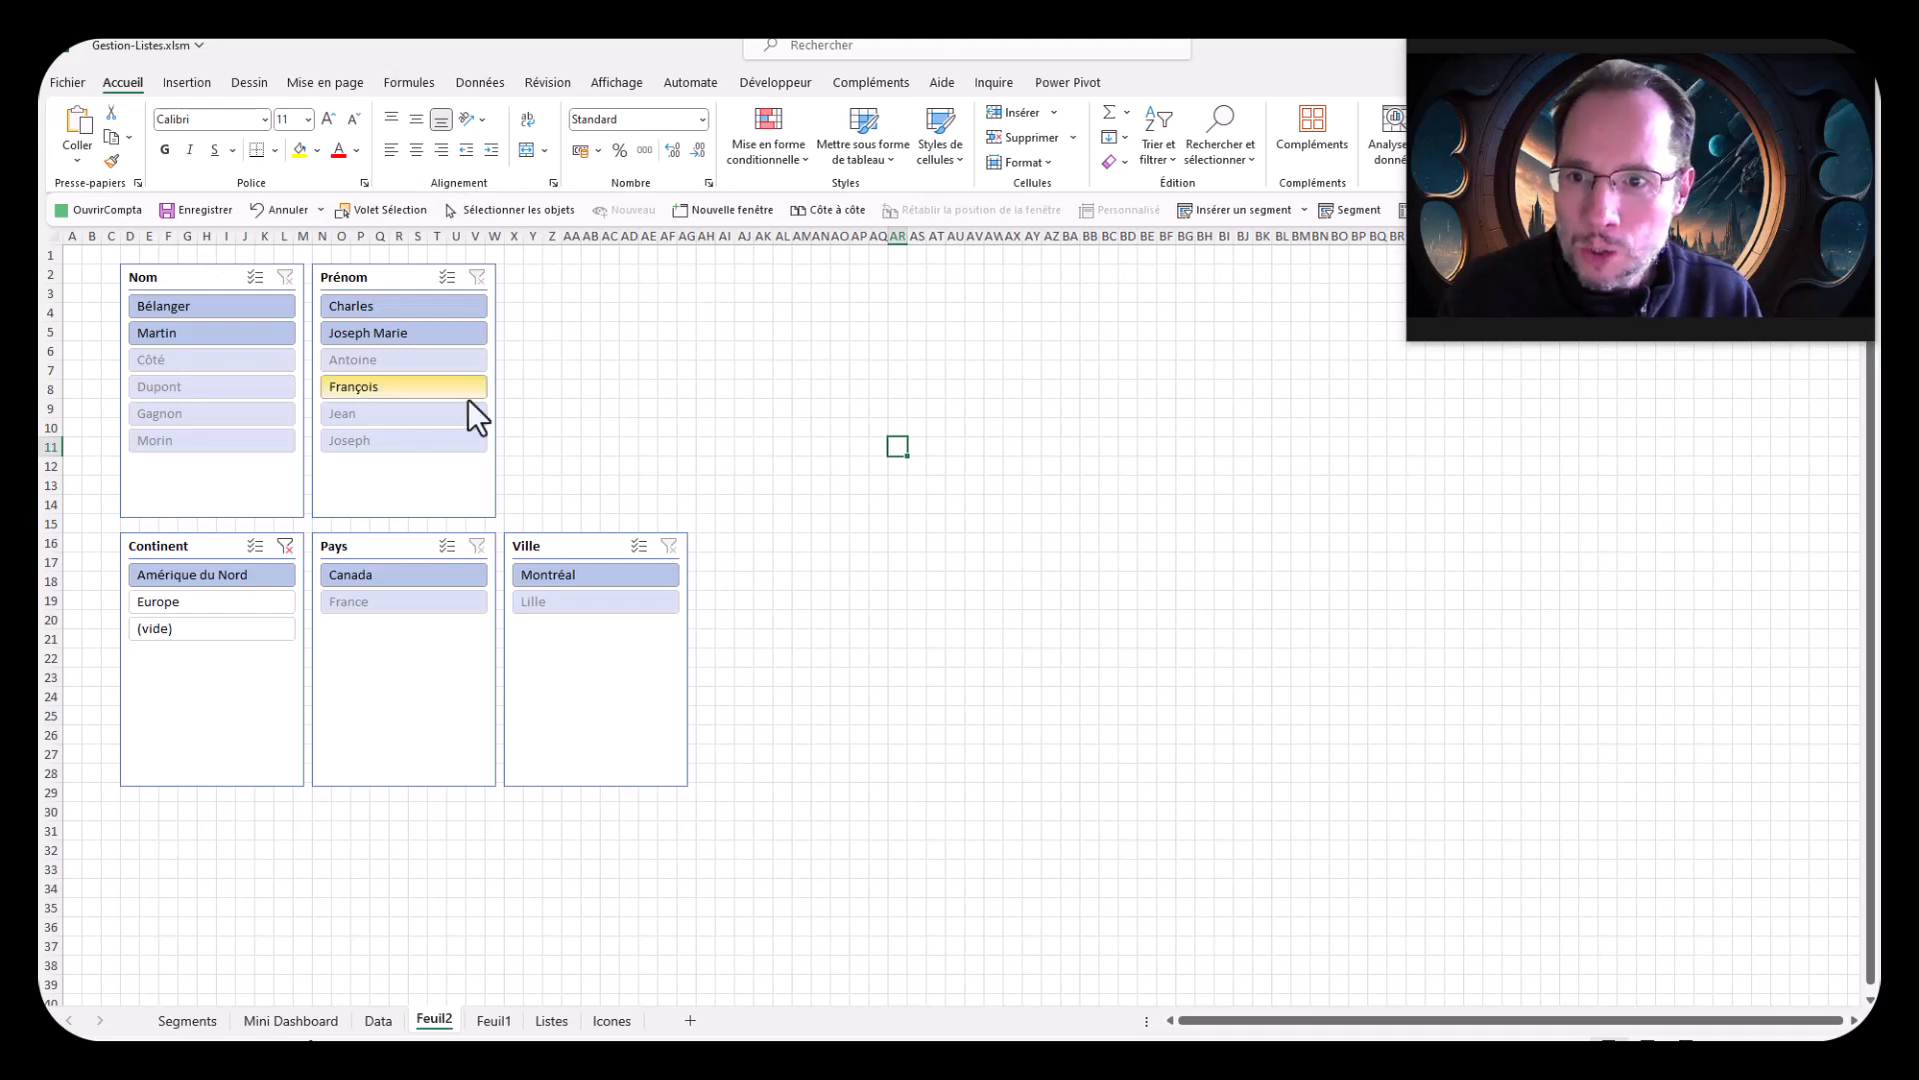
Step: Open a second window of the workbook and size it as a floating window that fits all five slicers
{"action": "left_click", "coordinate": [598, 84]}
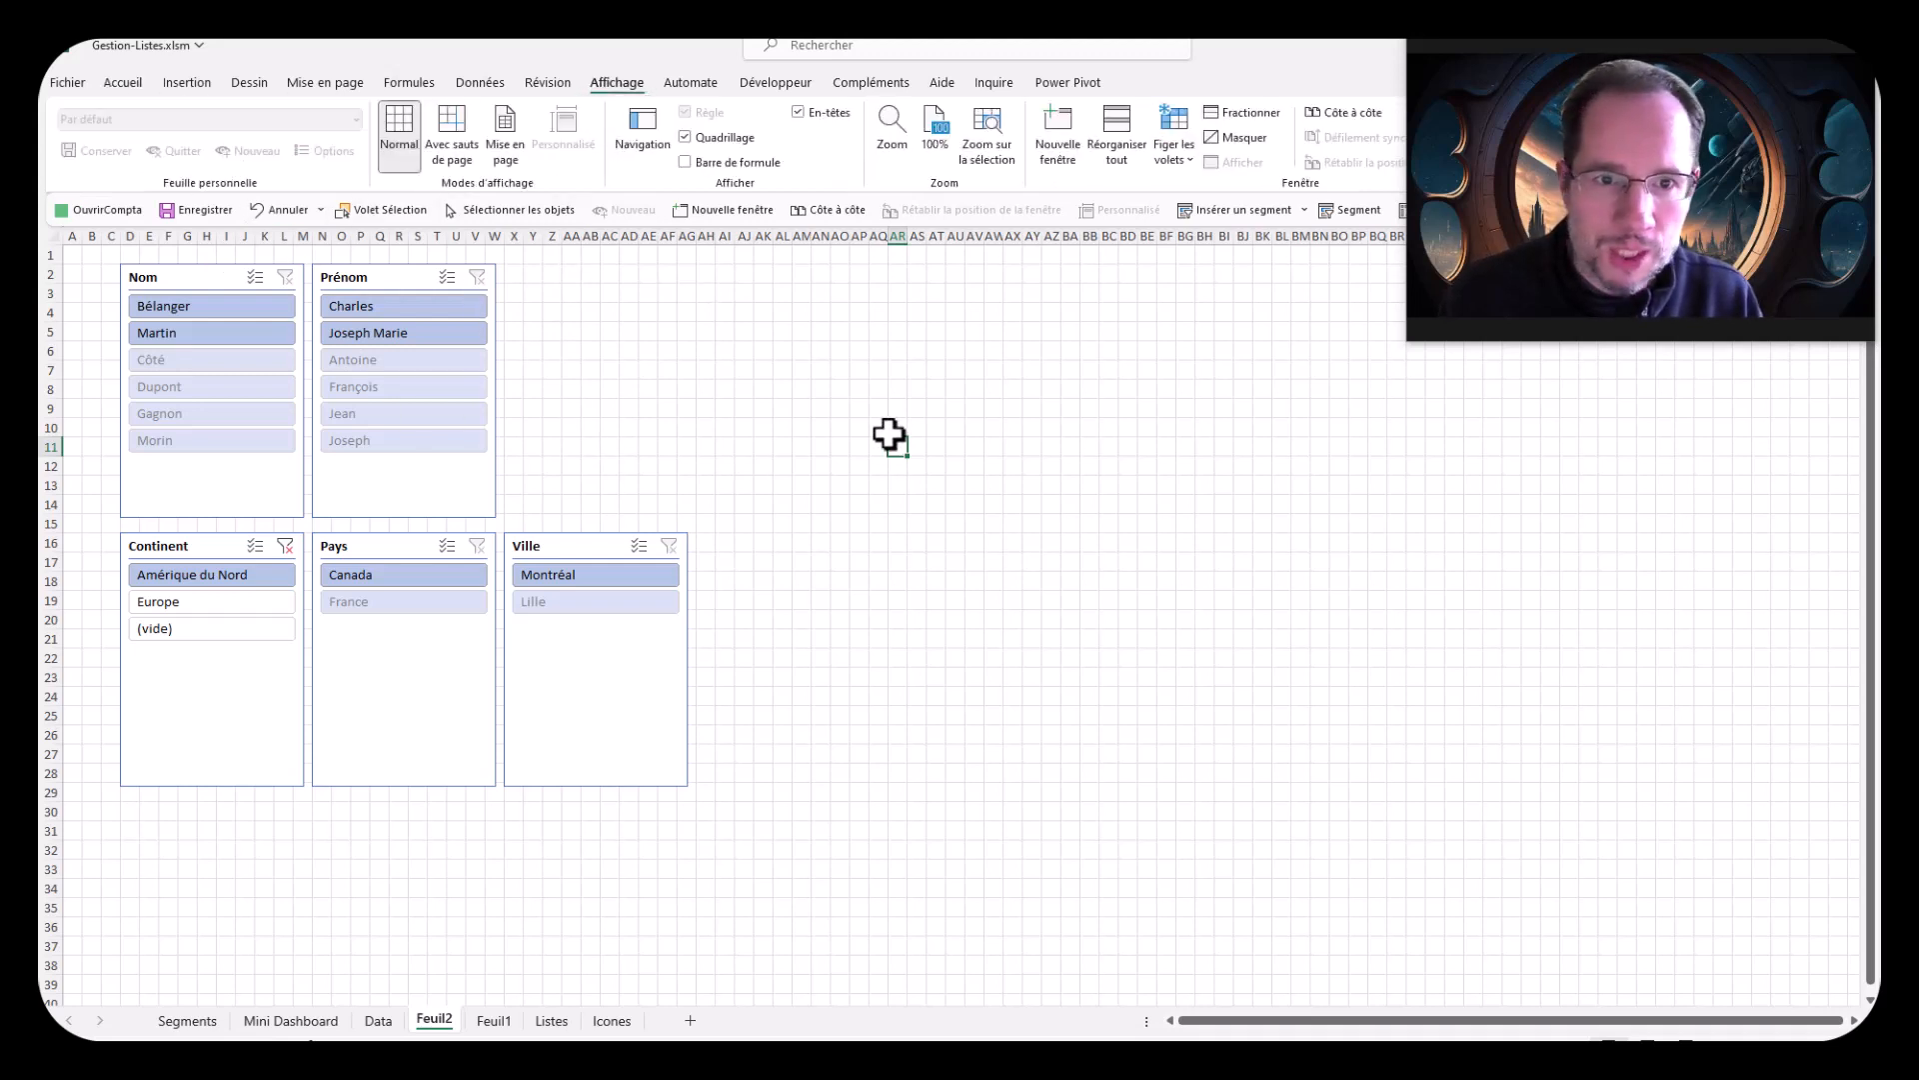
{"action": "left_click", "coordinate": [1068, 132]}
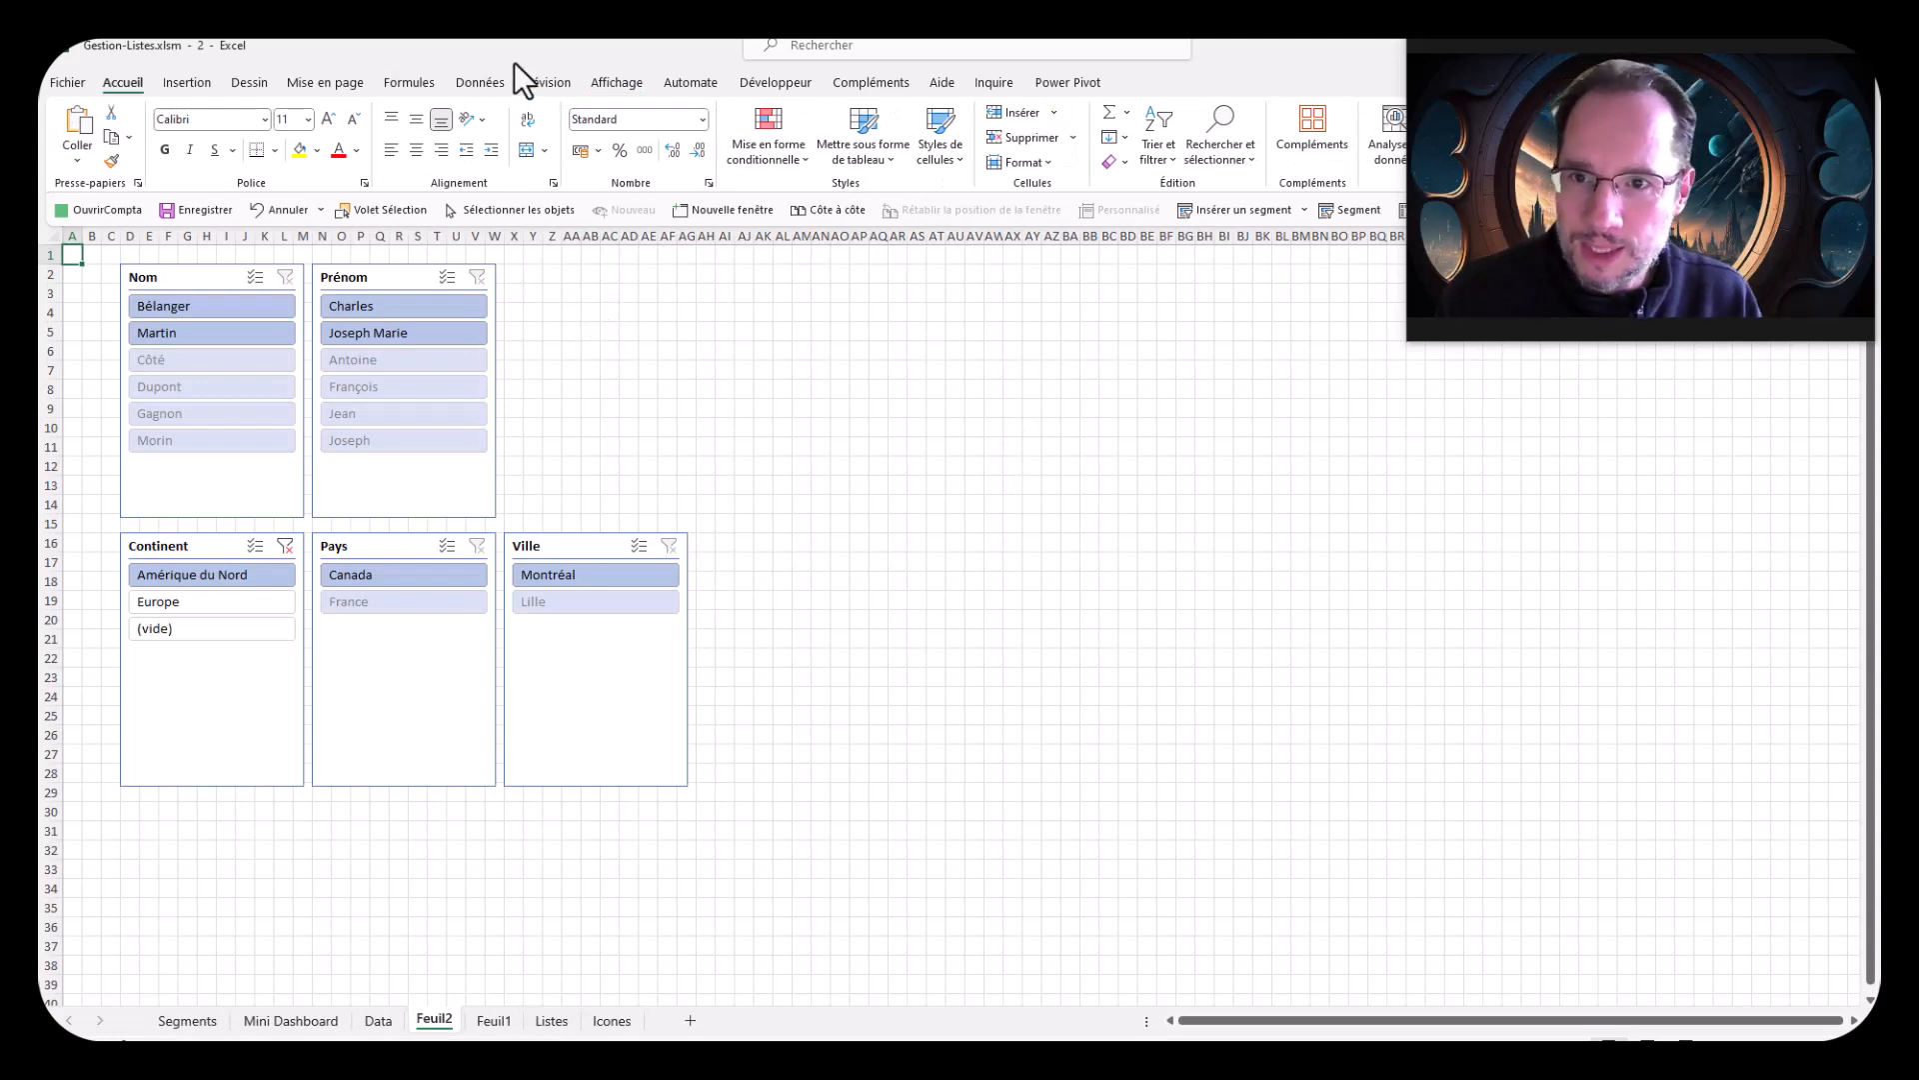
{"action": "left_click_drag", "start_coordinate": [514, 62], "coordinate": [730, 164]}
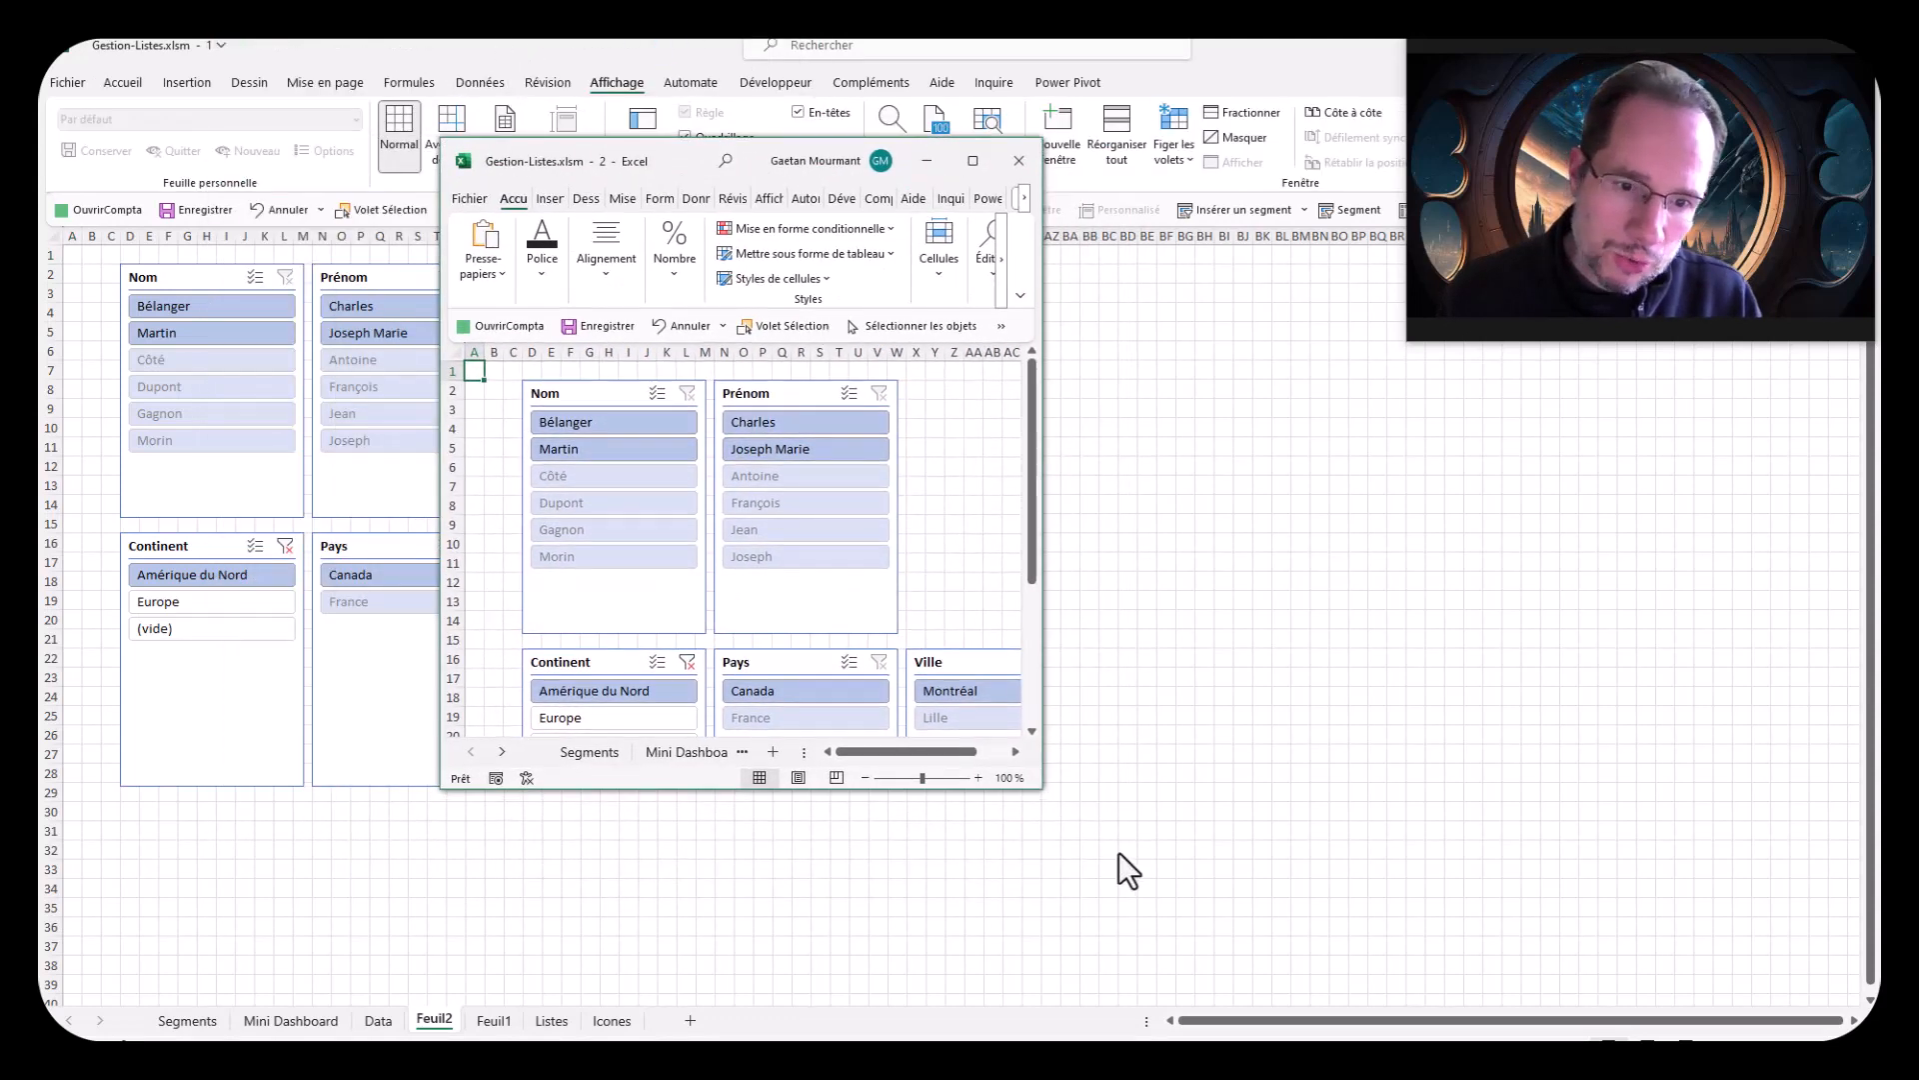
{"action": "left_click_drag", "start_coordinate": [1050, 795], "coordinate": [1179, 977]}
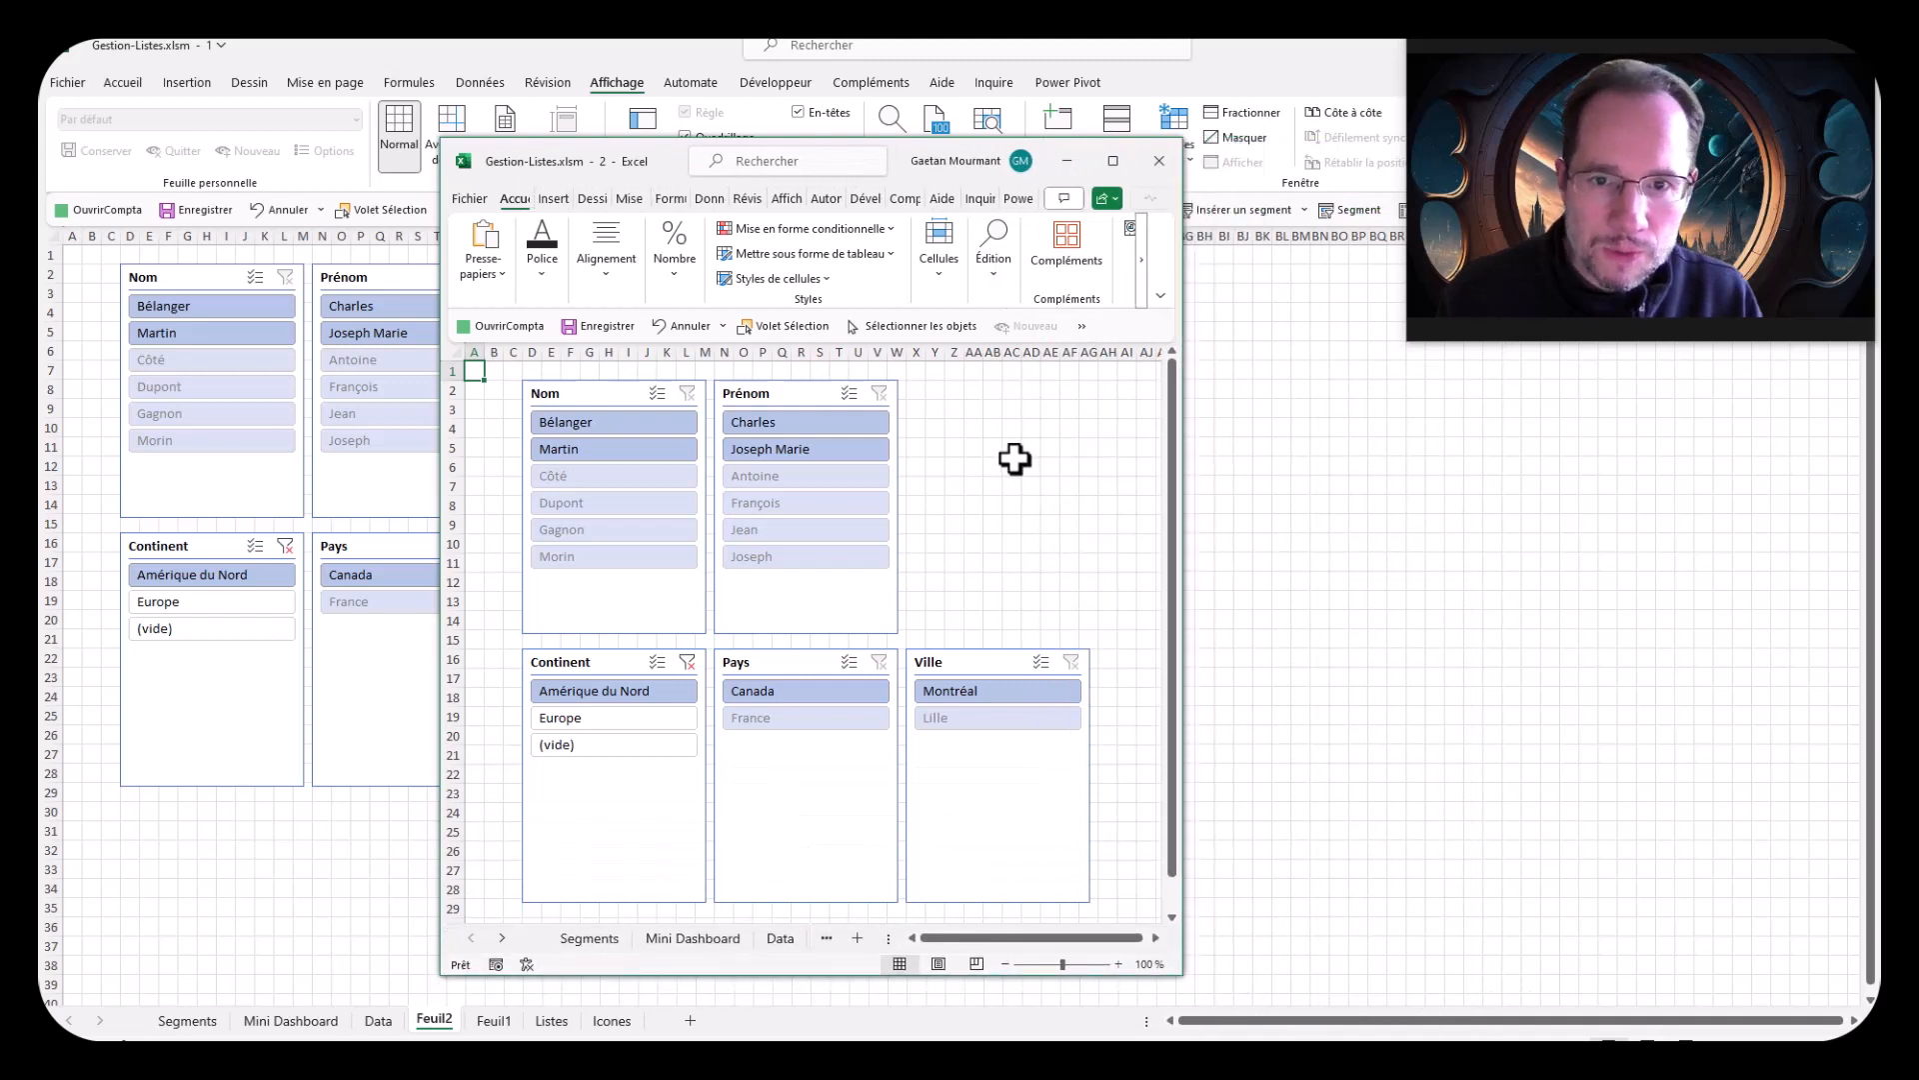
Step: Hide the gridlines and the row and column headings in the second window
{"action": "left_click", "coordinate": [789, 199]}
{"action": "left_click", "coordinate": [650, 270]}
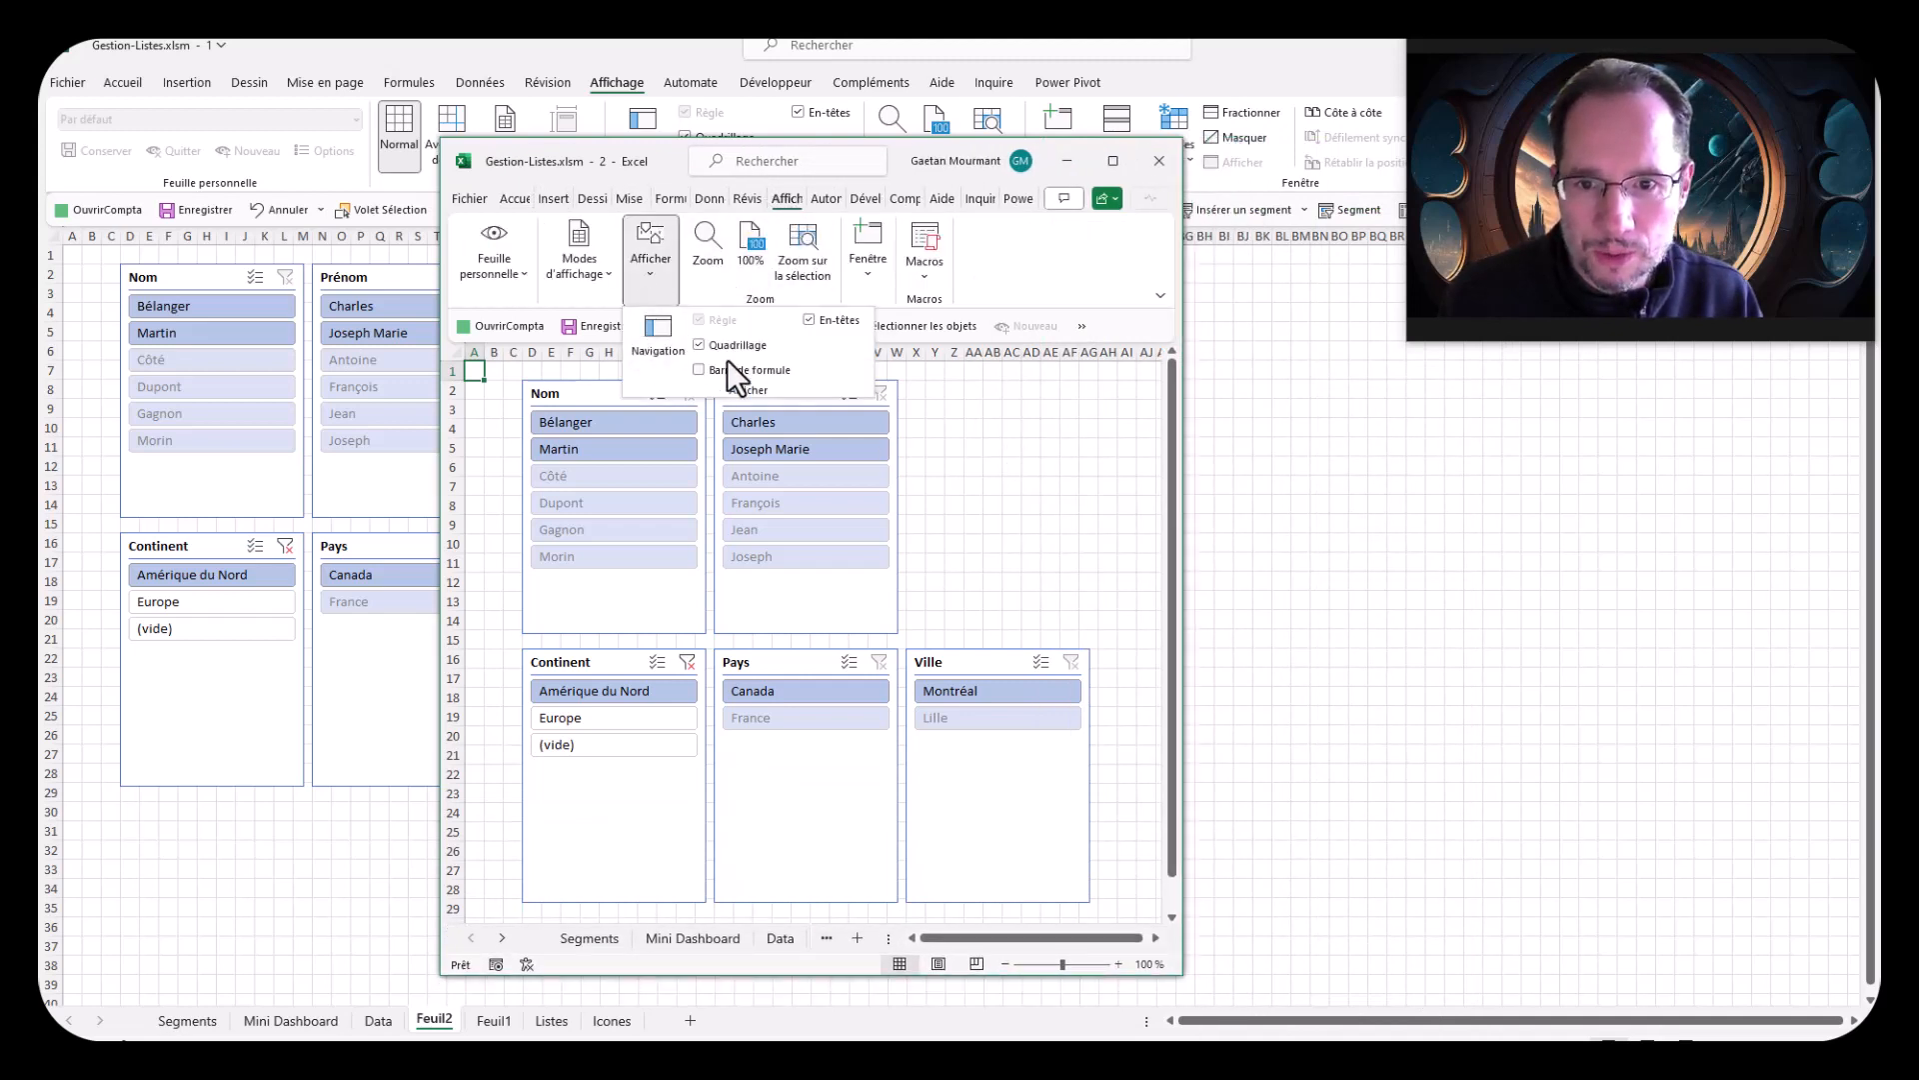
{"action": "left_click", "coordinate": [700, 345]}
{"action": "left_click", "coordinate": [809, 320]}
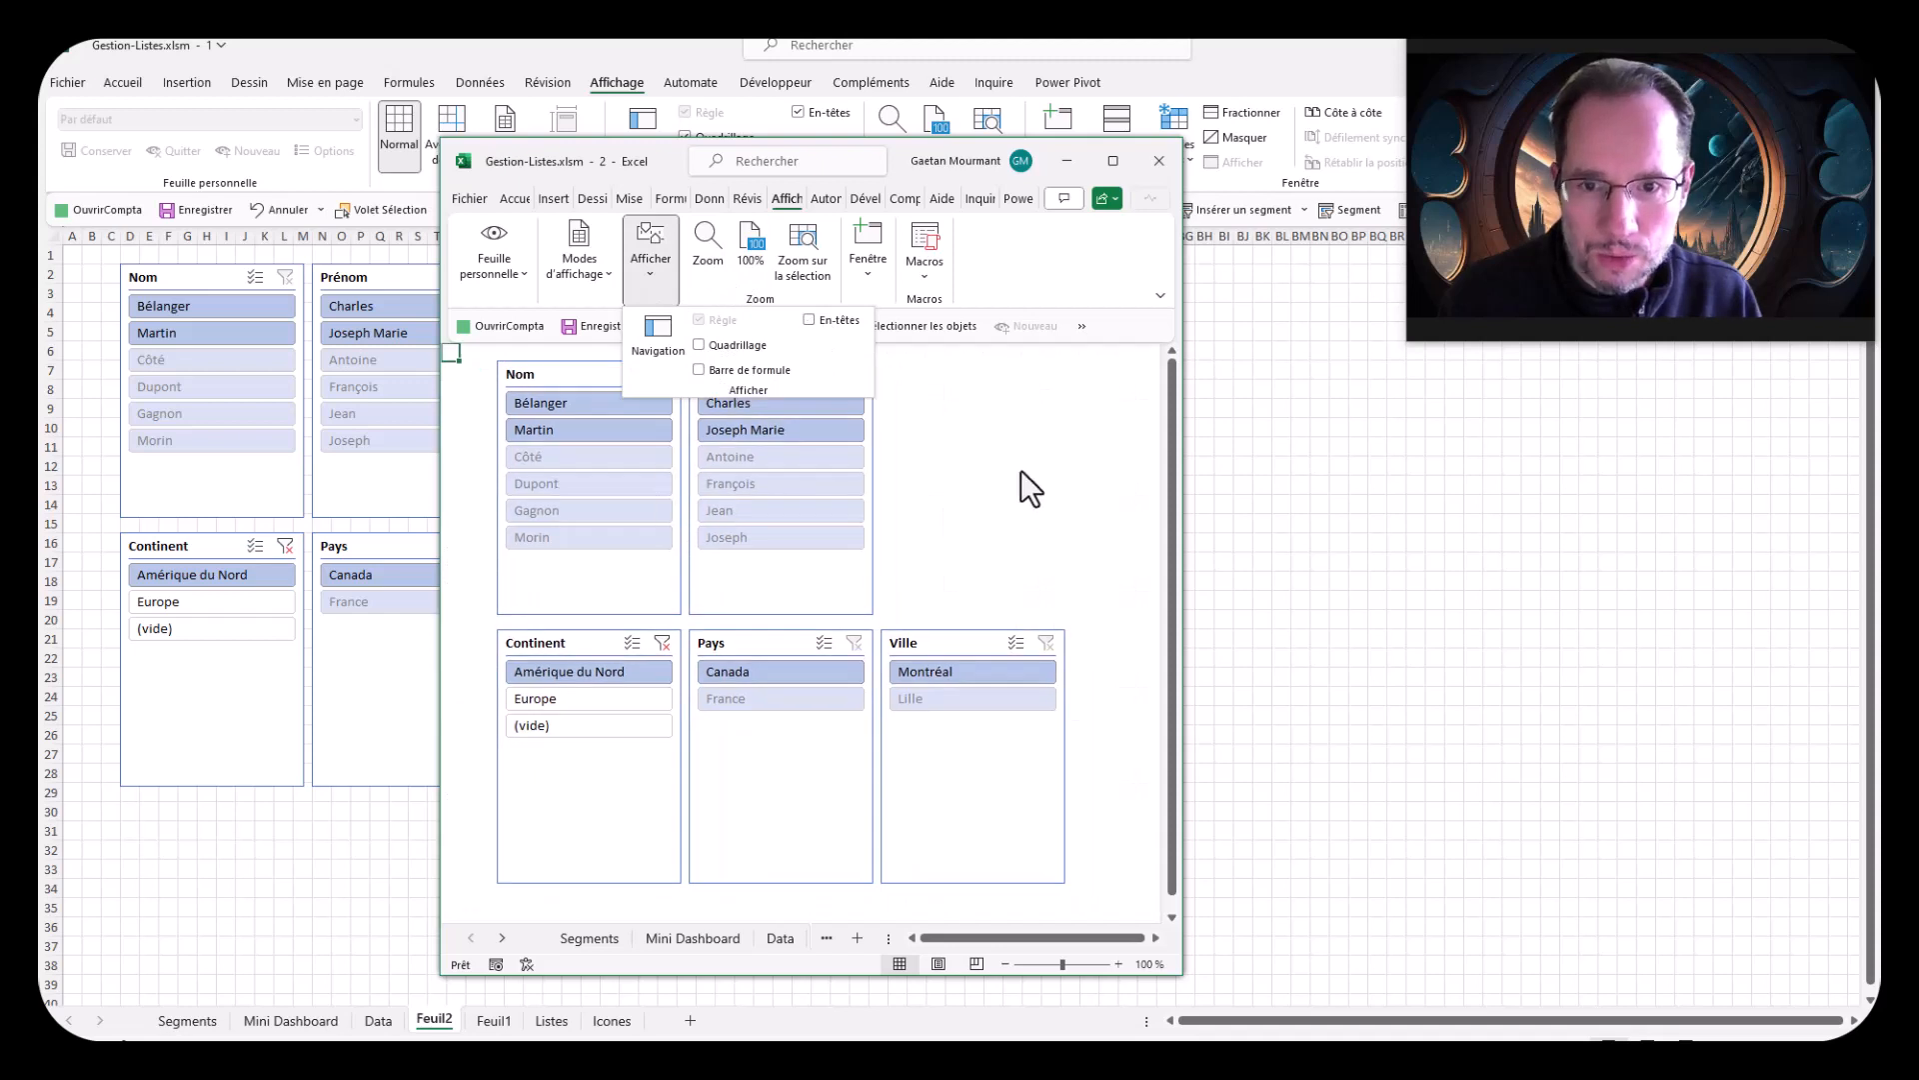
{"action": "left_click", "coordinate": [949, 457]}
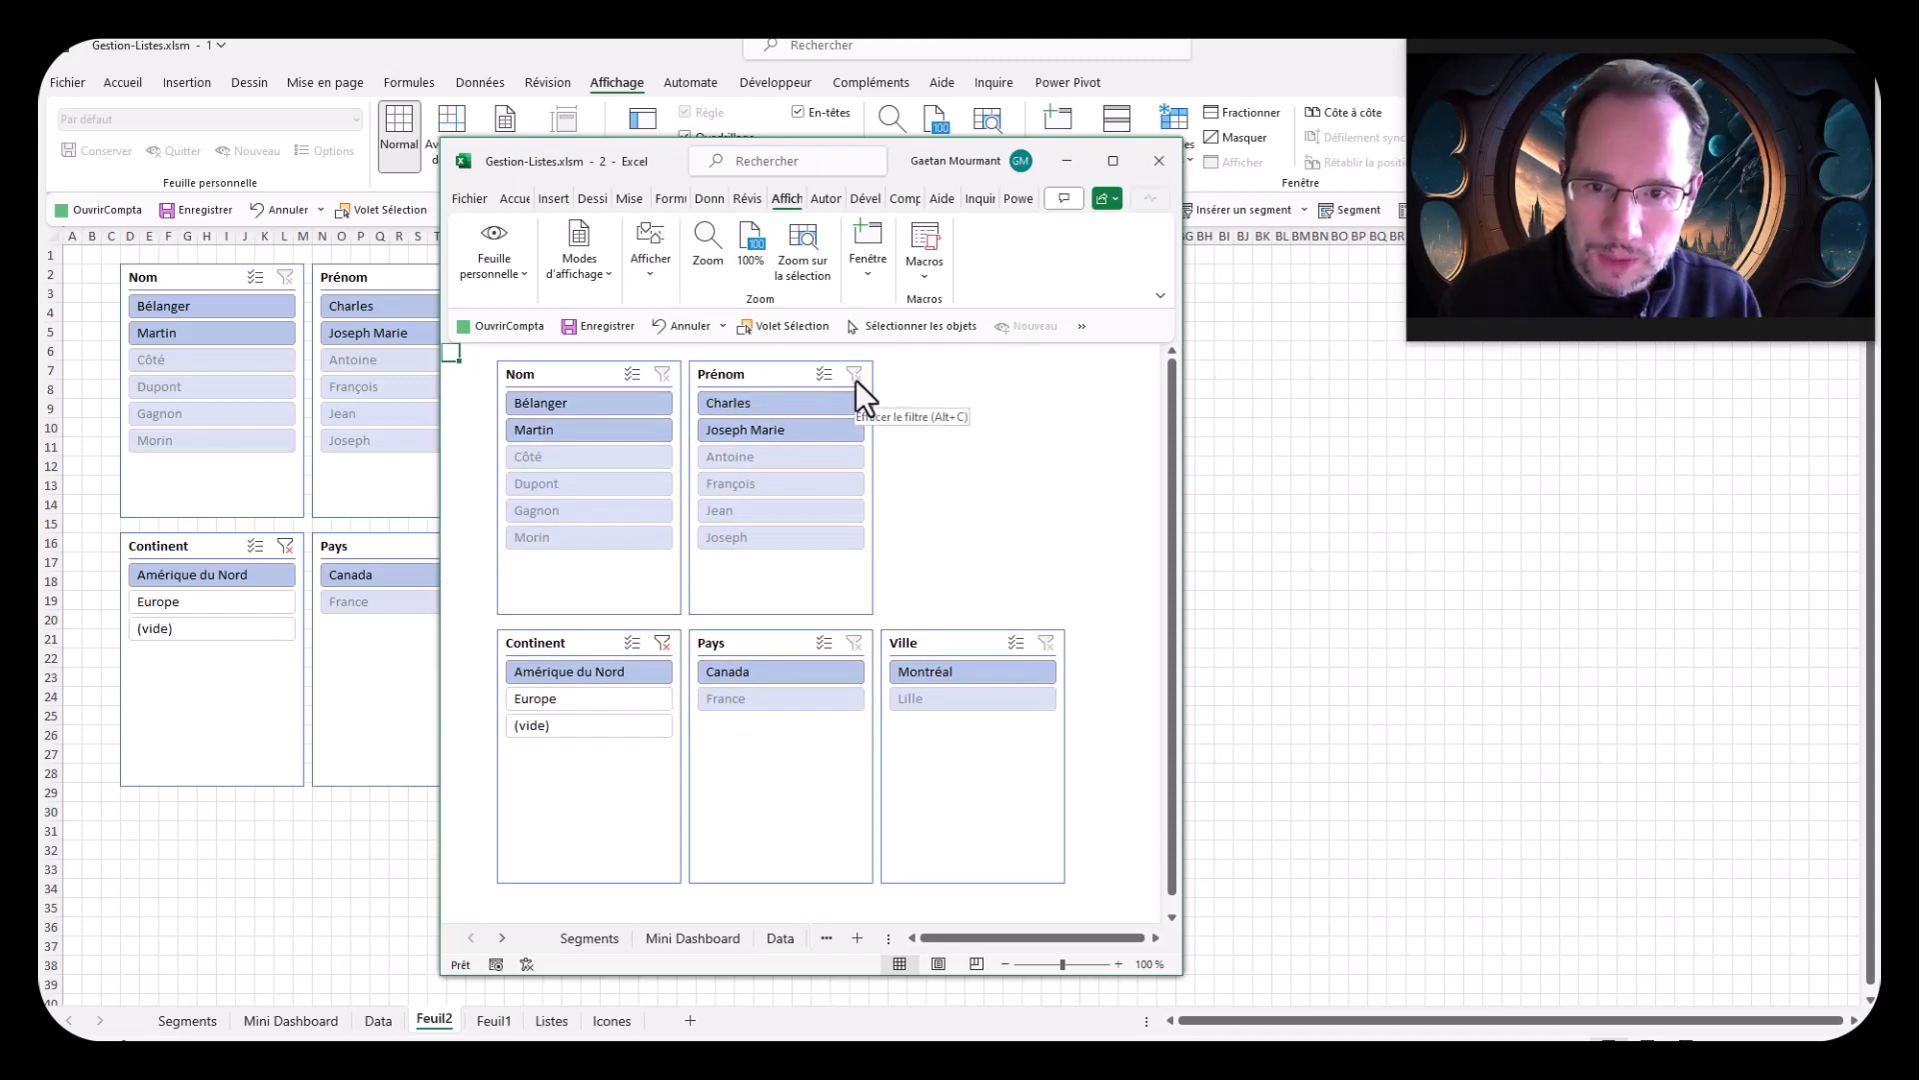
Step: Collapse the ribbon of the slicer window, reduce its height to fit the slicers and move it clear of the main window's slicers
{"action": "double_click", "coordinate": [787, 199]}
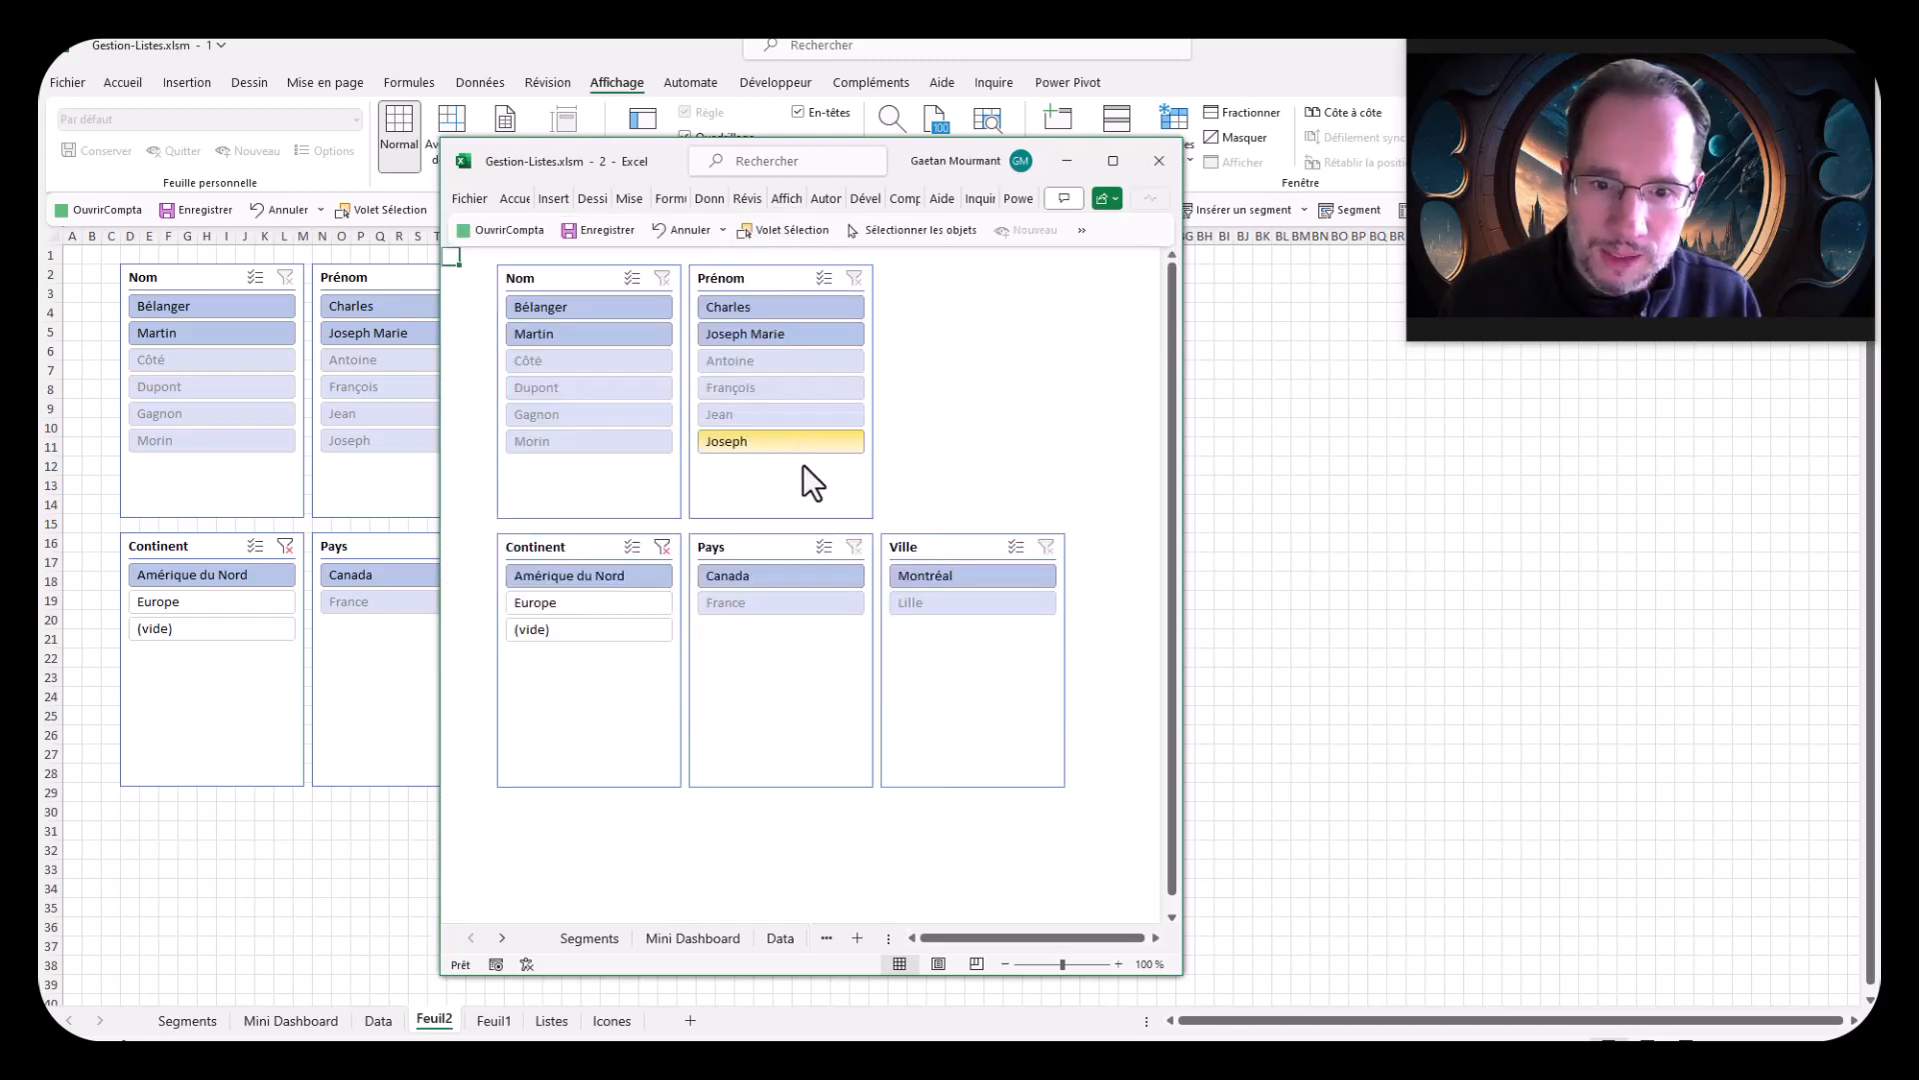
{"action": "left_click_drag", "start_coordinate": [850, 974], "coordinate": [852, 868]}
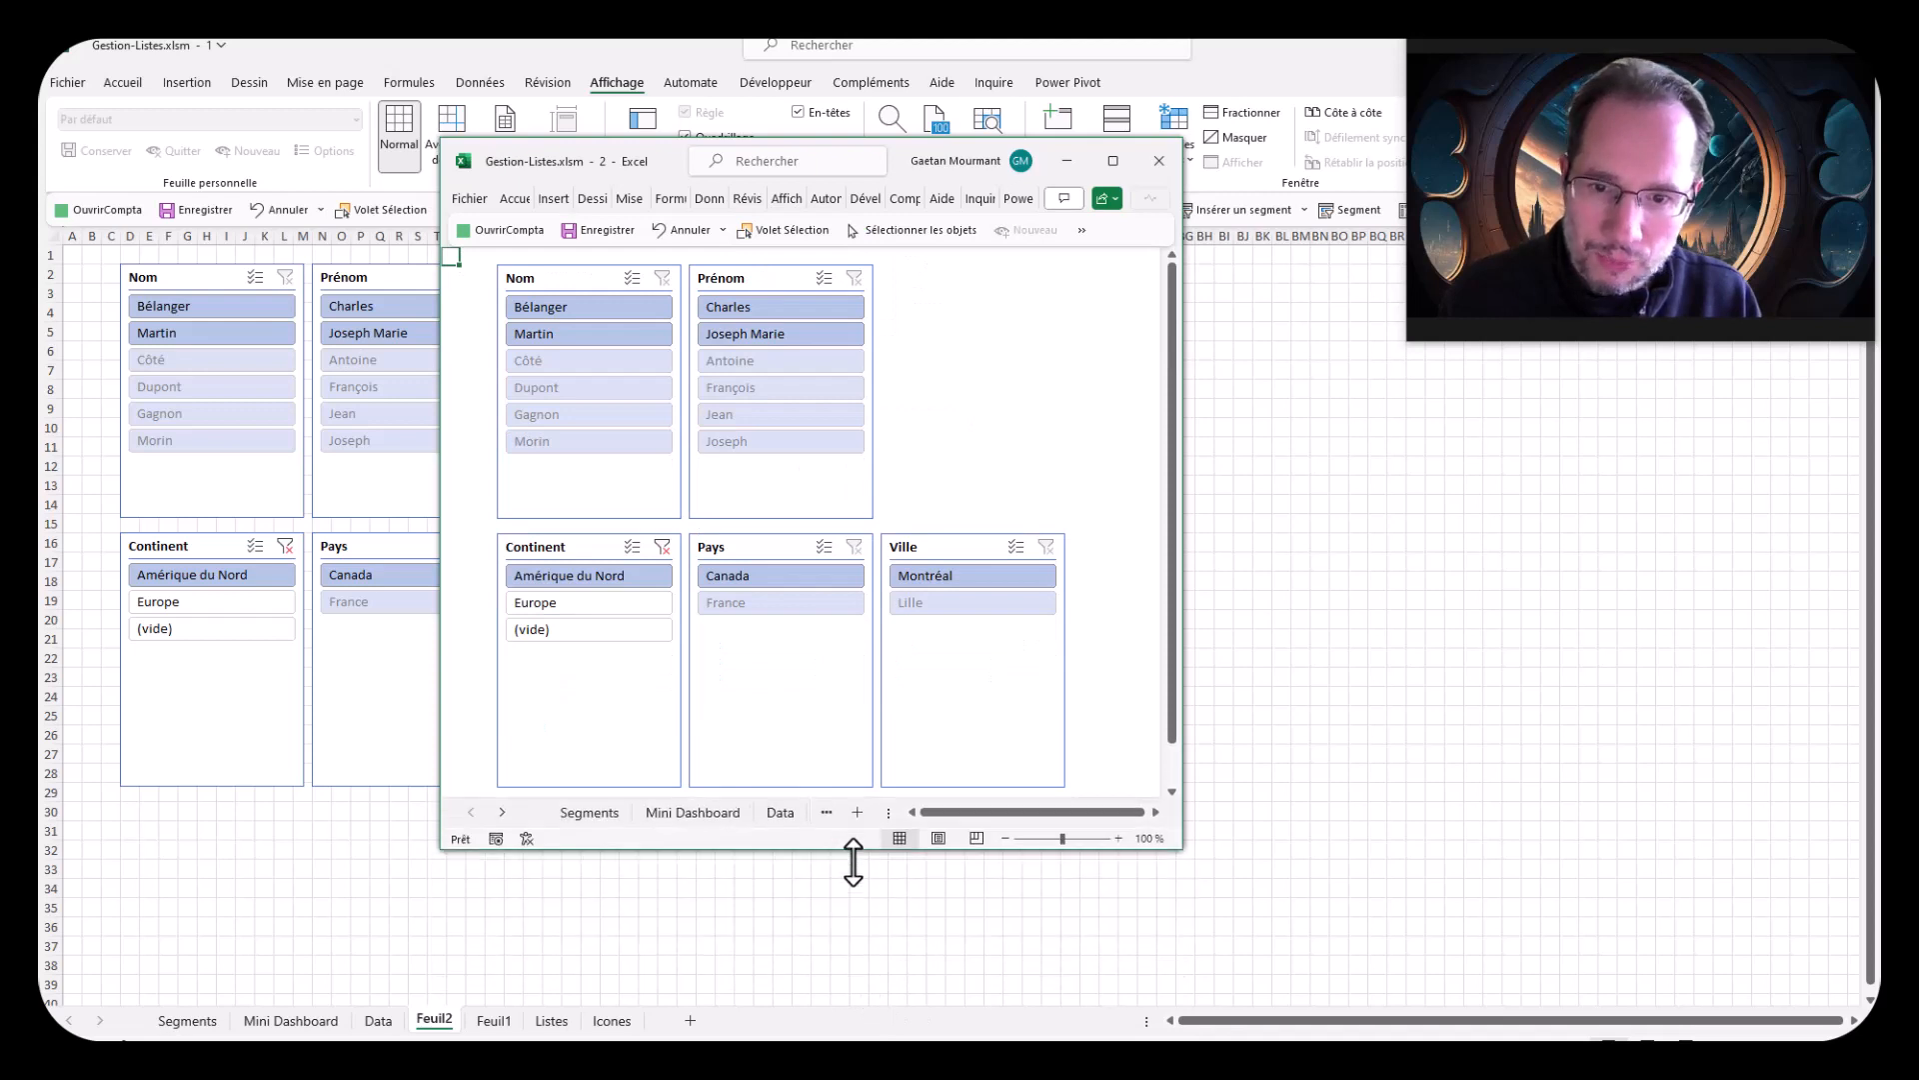
{"action": "left_click_drag", "start_coordinate": [641, 167], "coordinate": [1261, 360]}
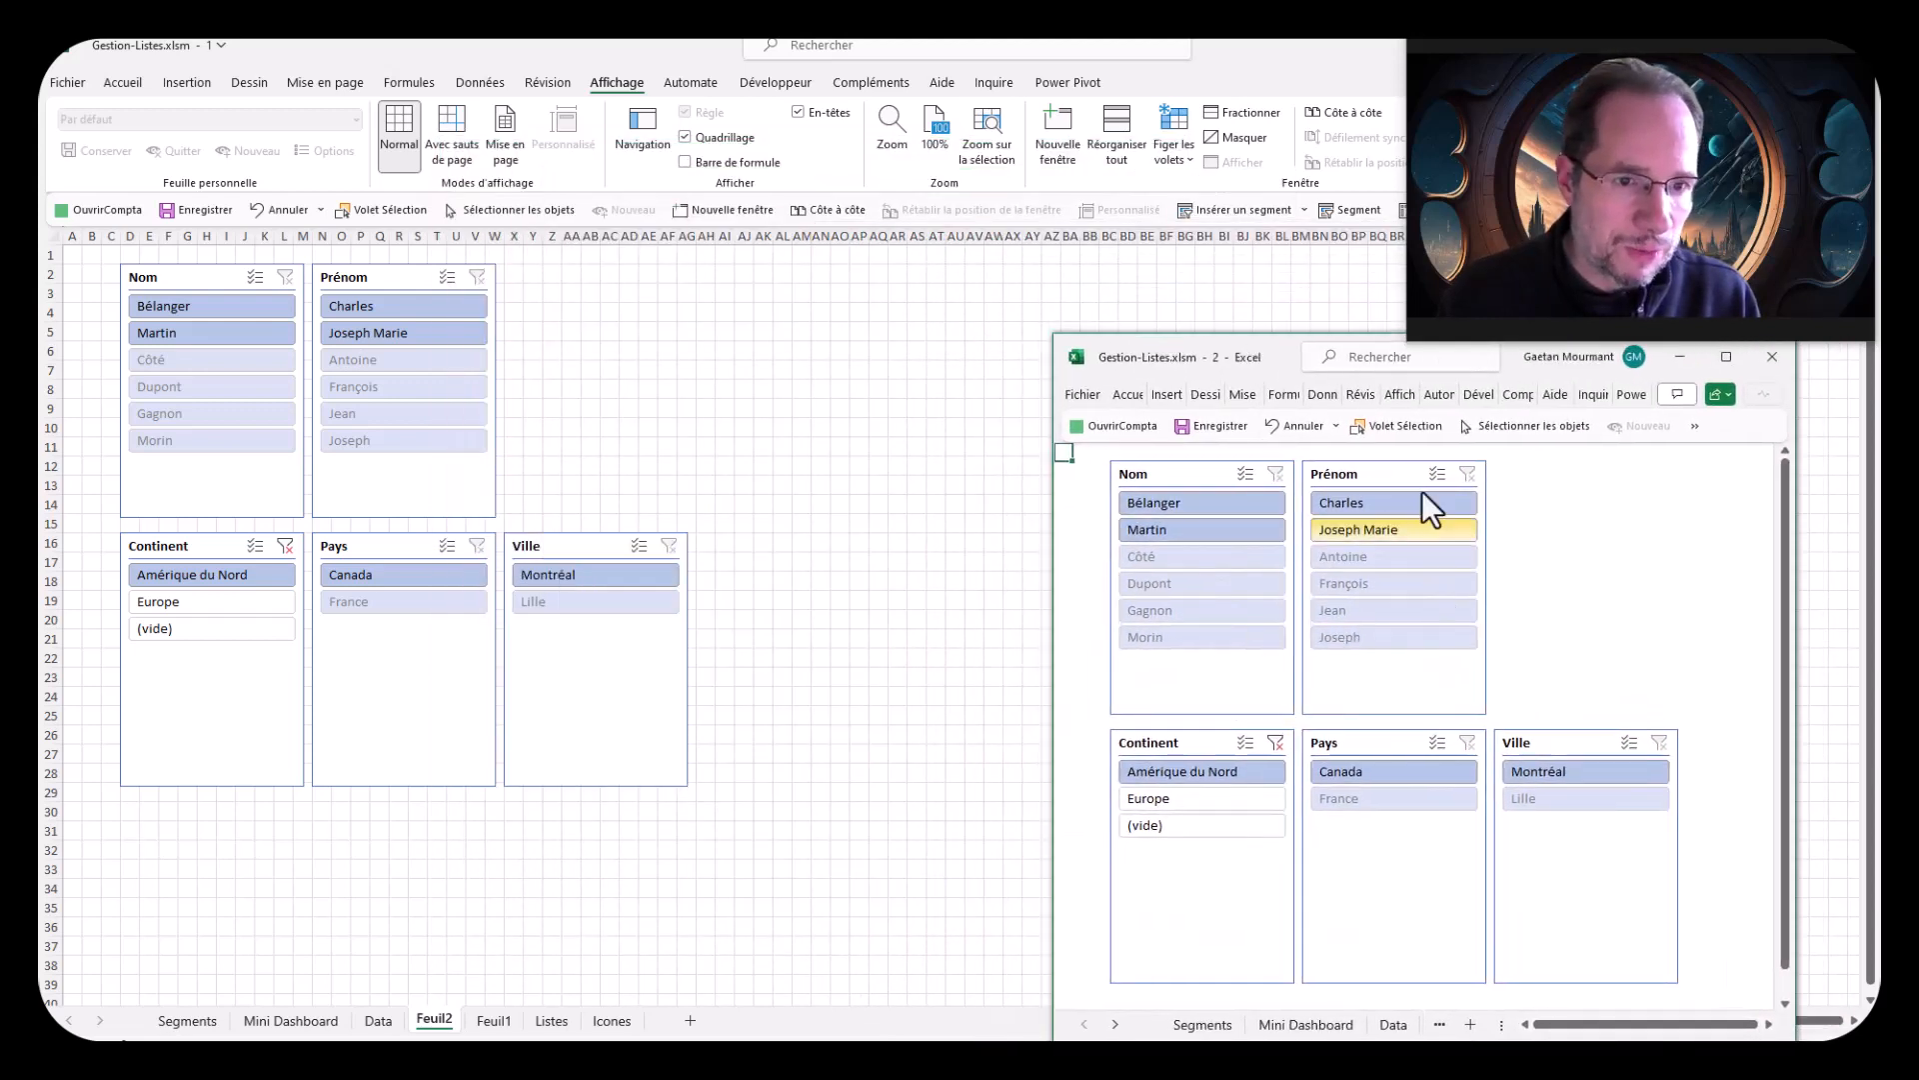
Step: Display the Data sheet in the first workbook window and select the Ville cell in row 12
{"action": "left_click", "coordinate": [639, 438]}
{"action": "left_click", "coordinate": [378, 1019]}
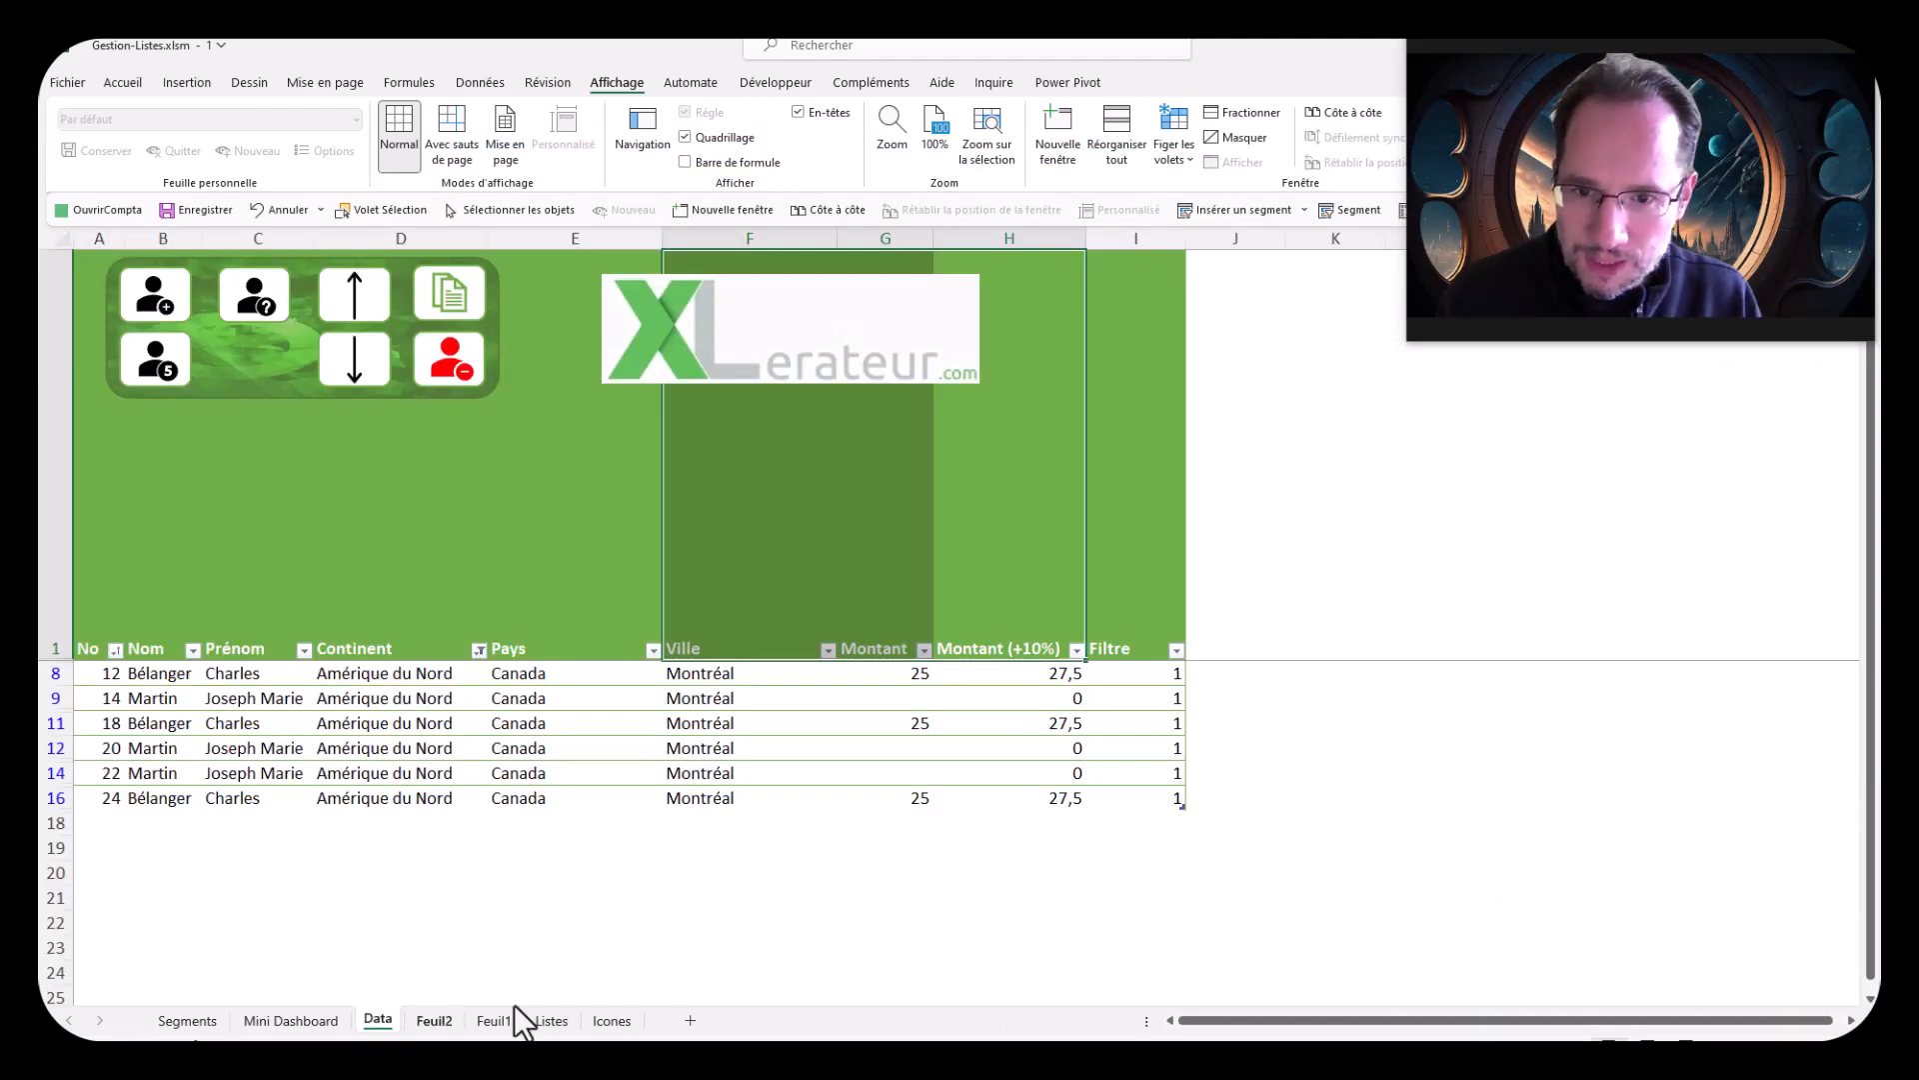
{"action": "left_click", "coordinate": [800, 750]}
Step: Bring the slicer window in front of the Data sheet and reposition it over the table's last columns
{"action": "key", "text": "alt+Tab"}
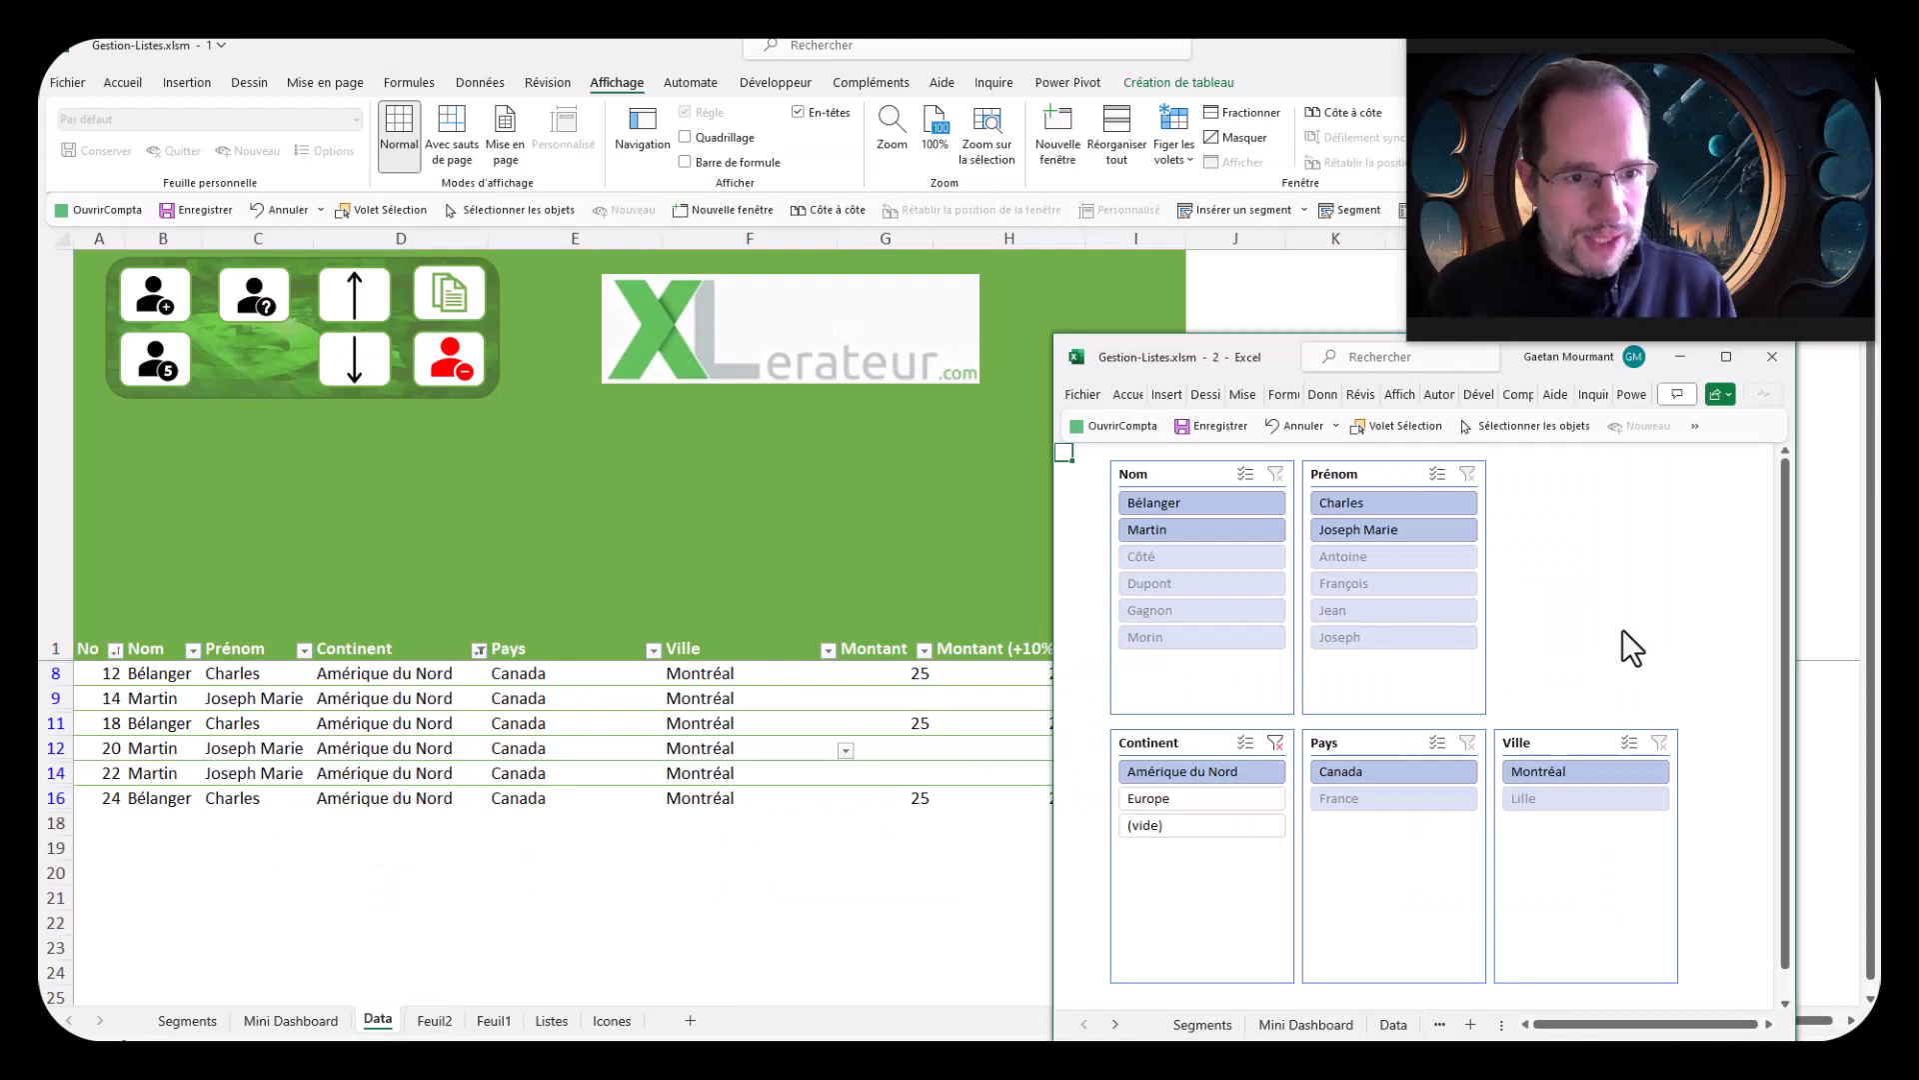
{"action": "key", "text": "alt+Tab"}
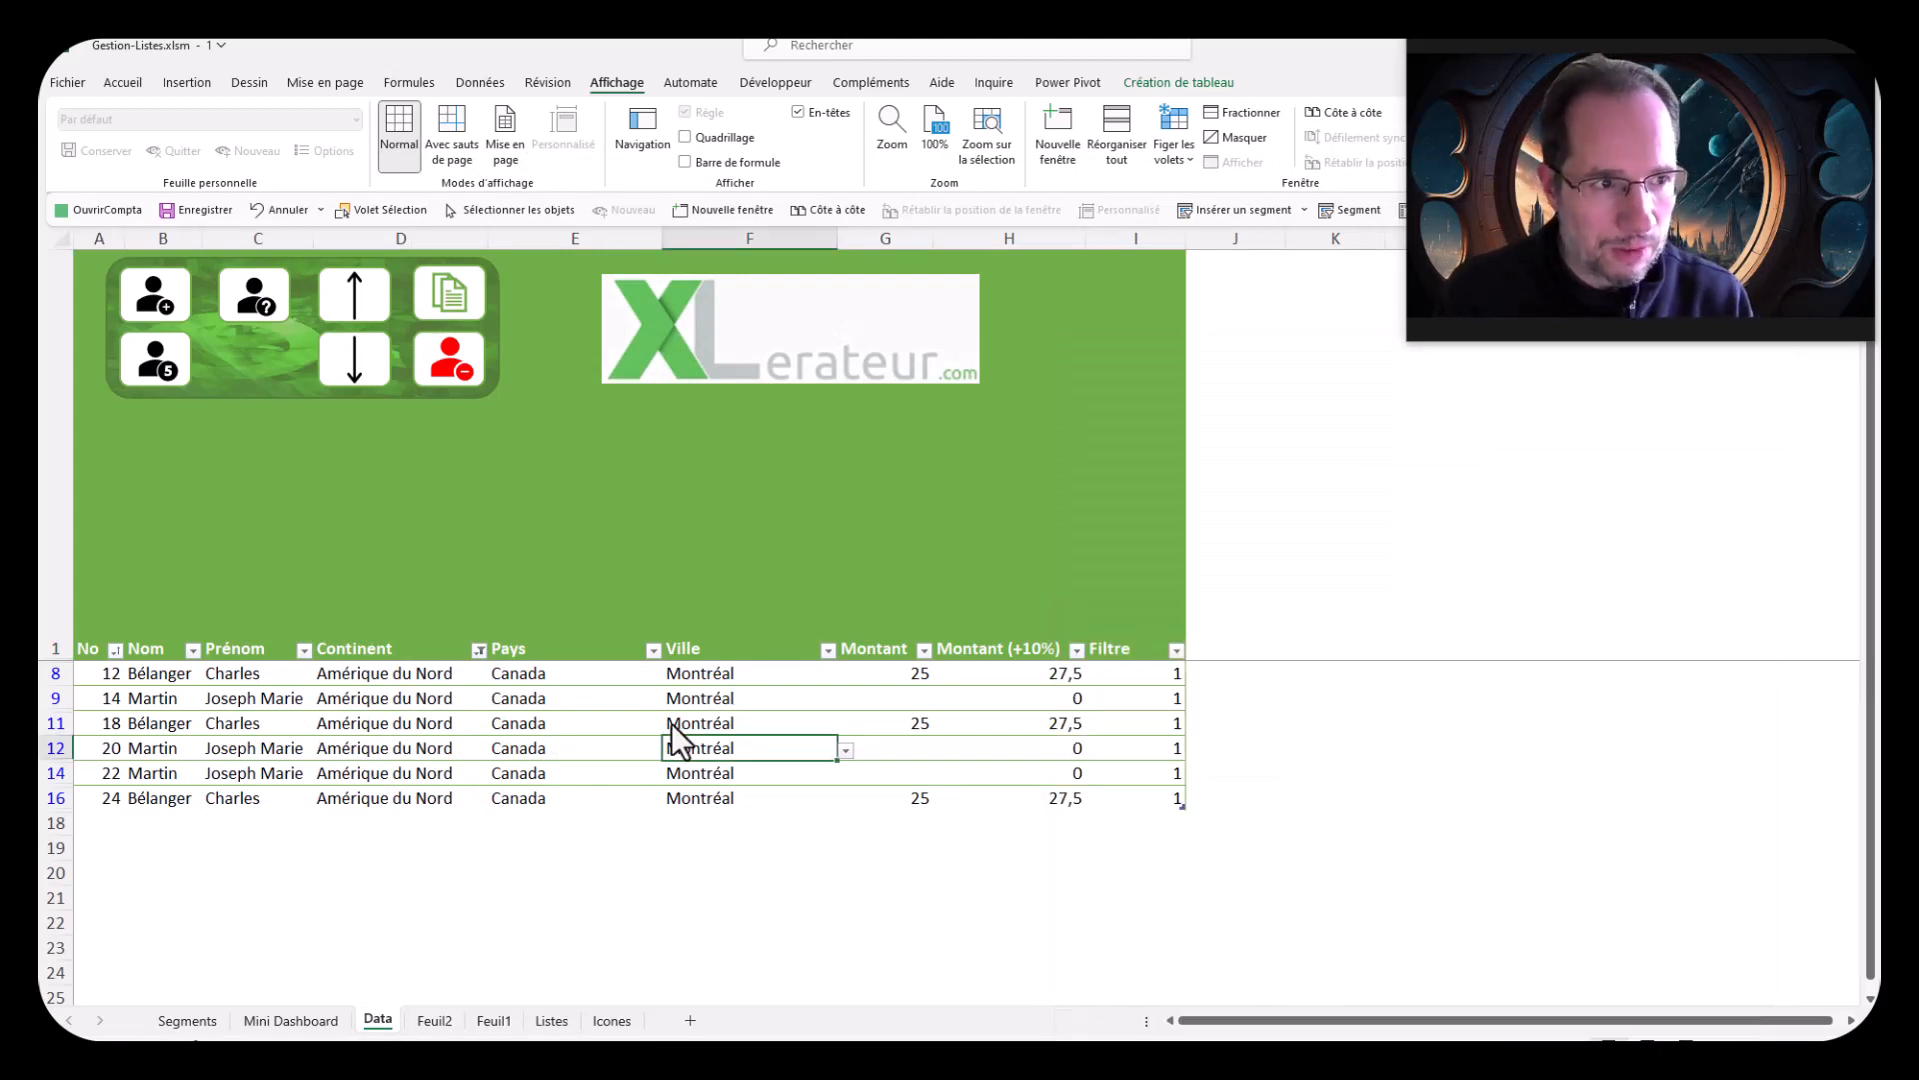
{"action": "key", "text": "alt+Tab"}
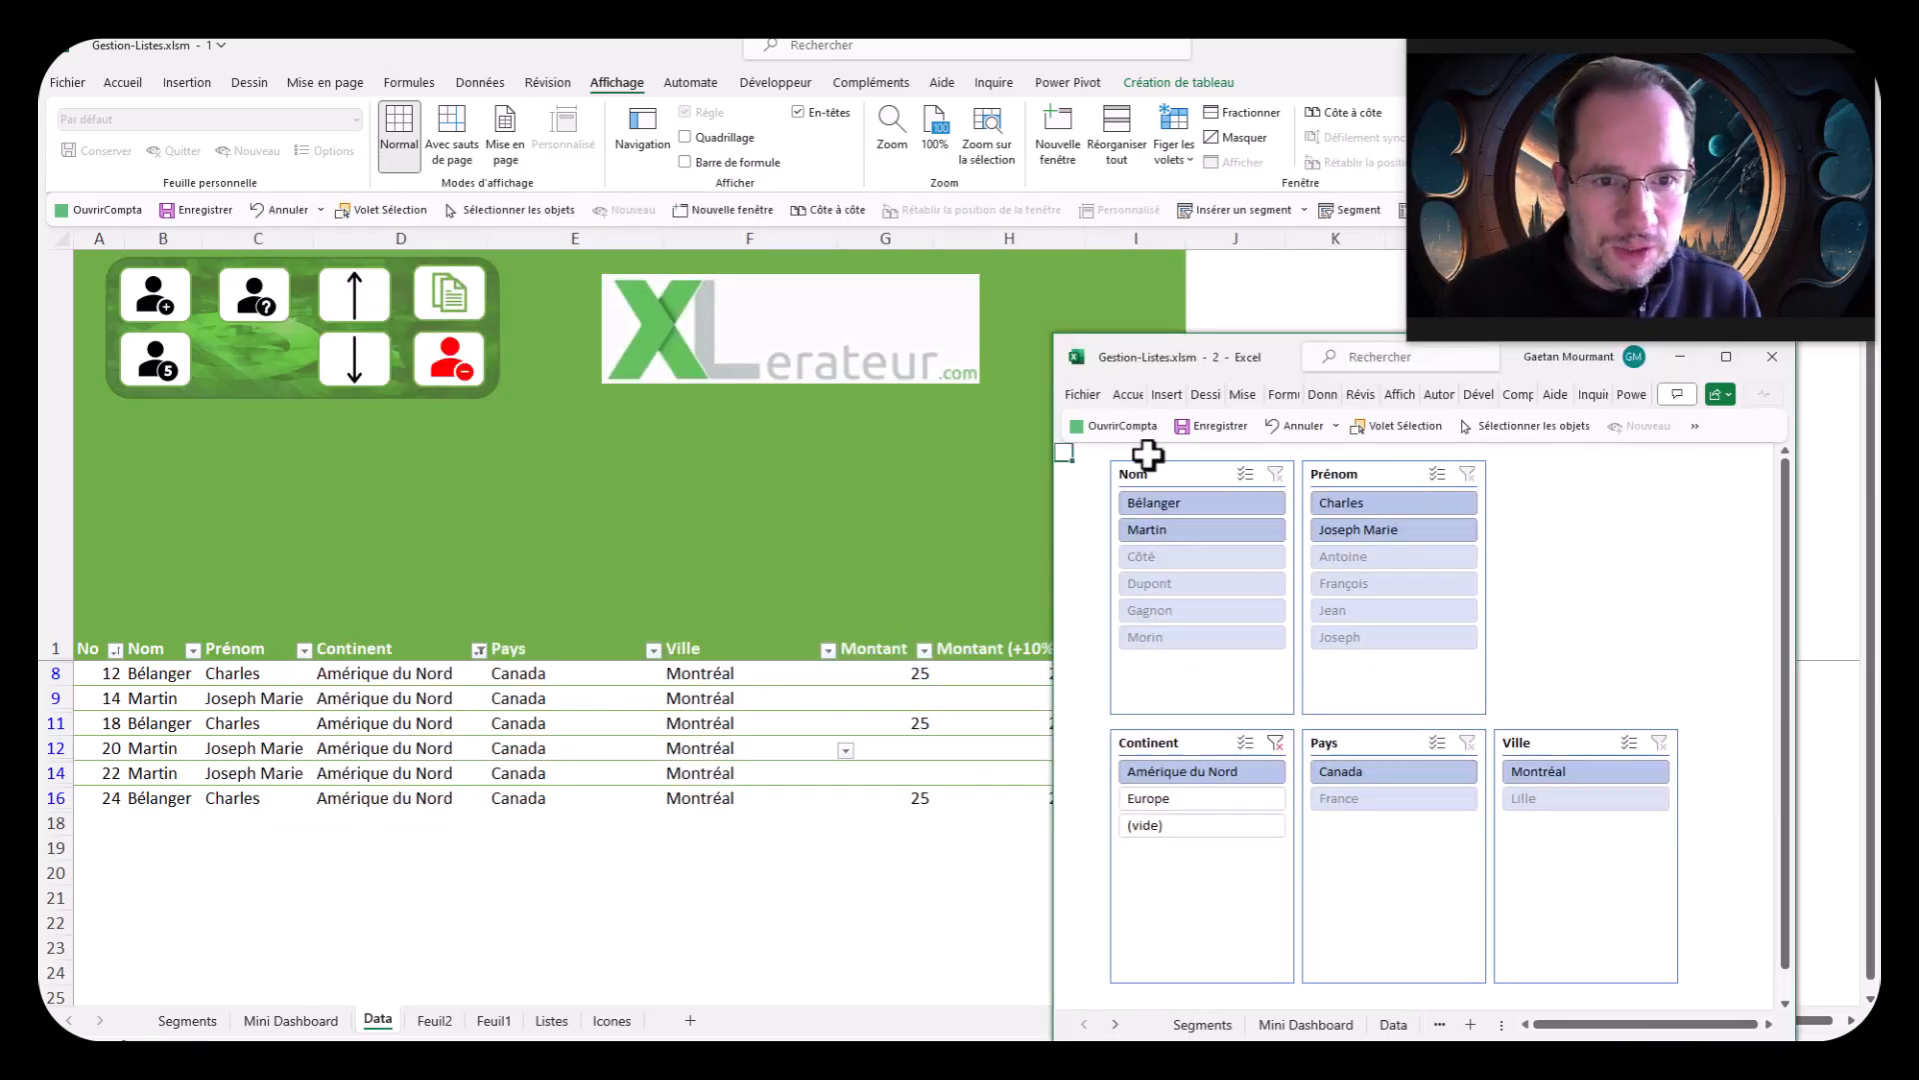
{"action": "left_click_drag", "start_coordinate": [1241, 360], "coordinate": [1077, 338]}
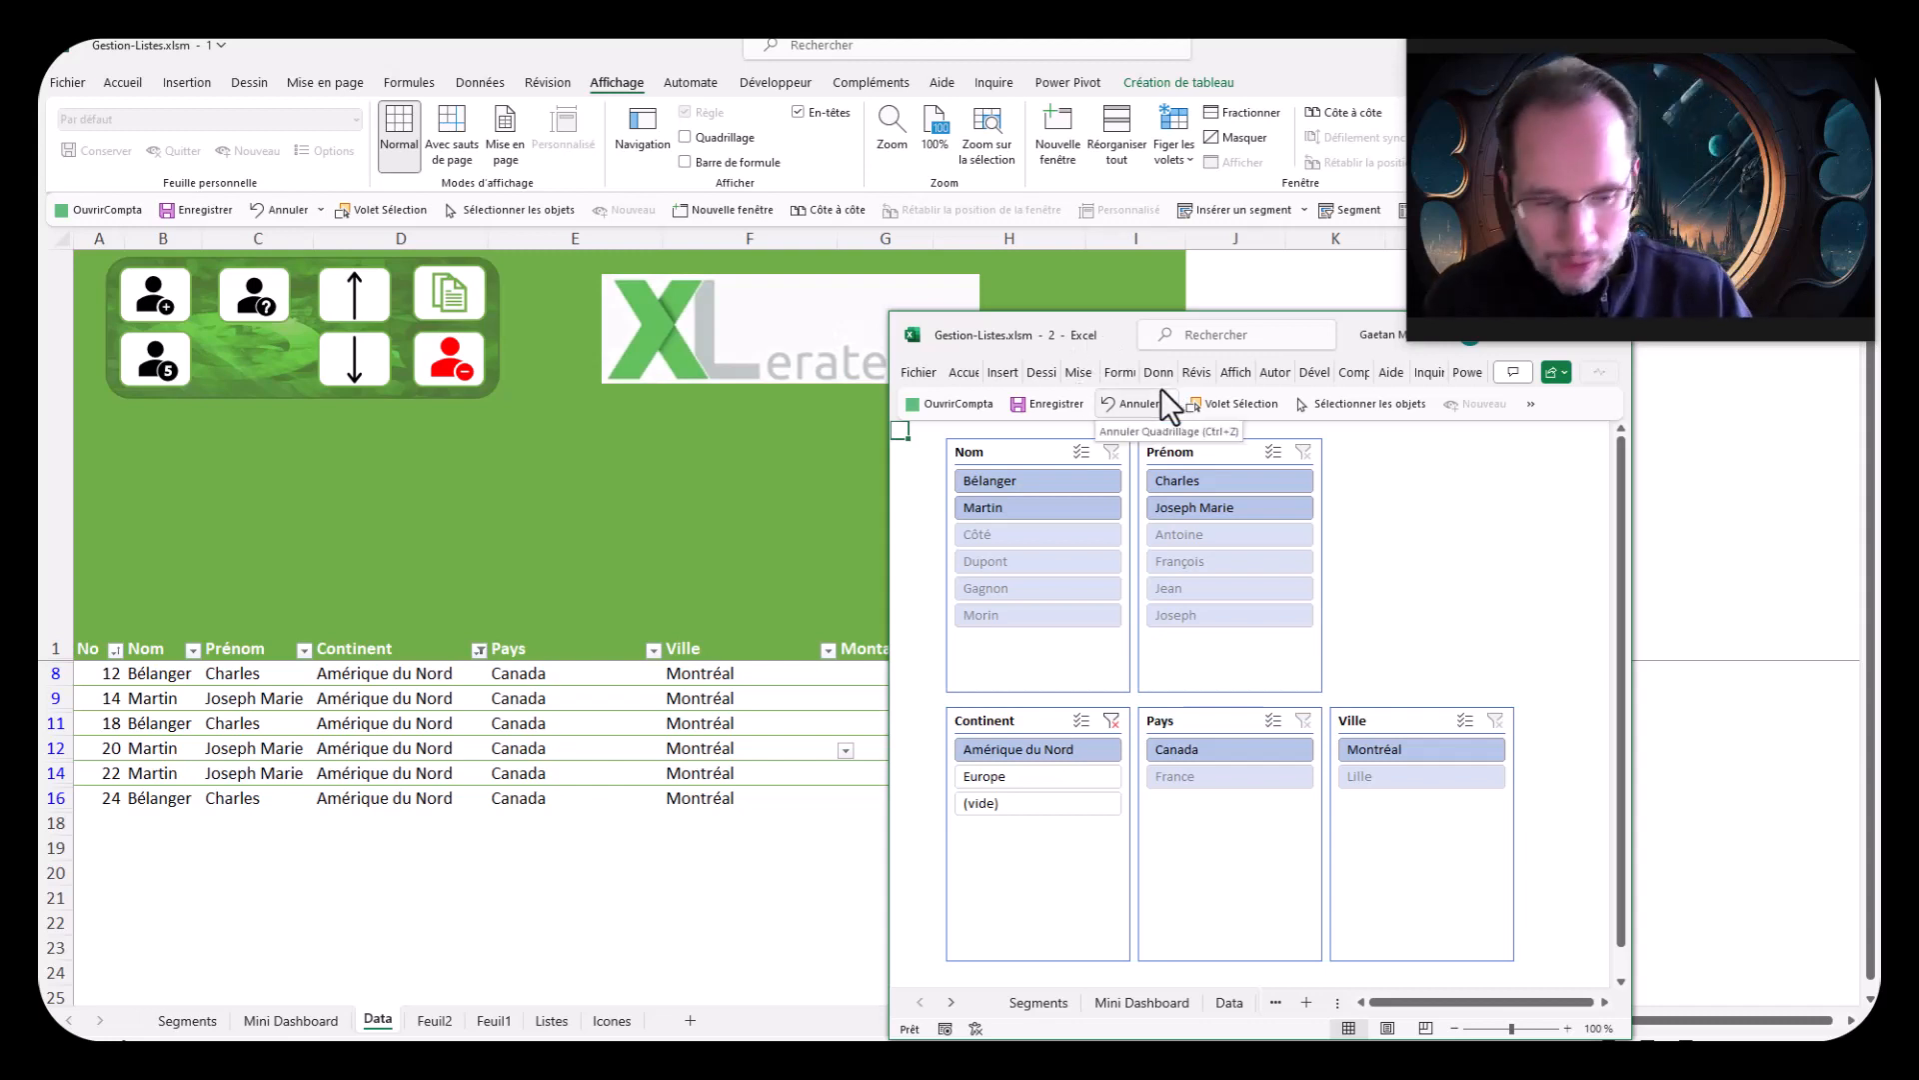
Step: Switch to the PowerToys settings, view the shortcut of the Toujours visible module on the dashboard, and close the window
{"action": "key", "text": "alt+Tab"}
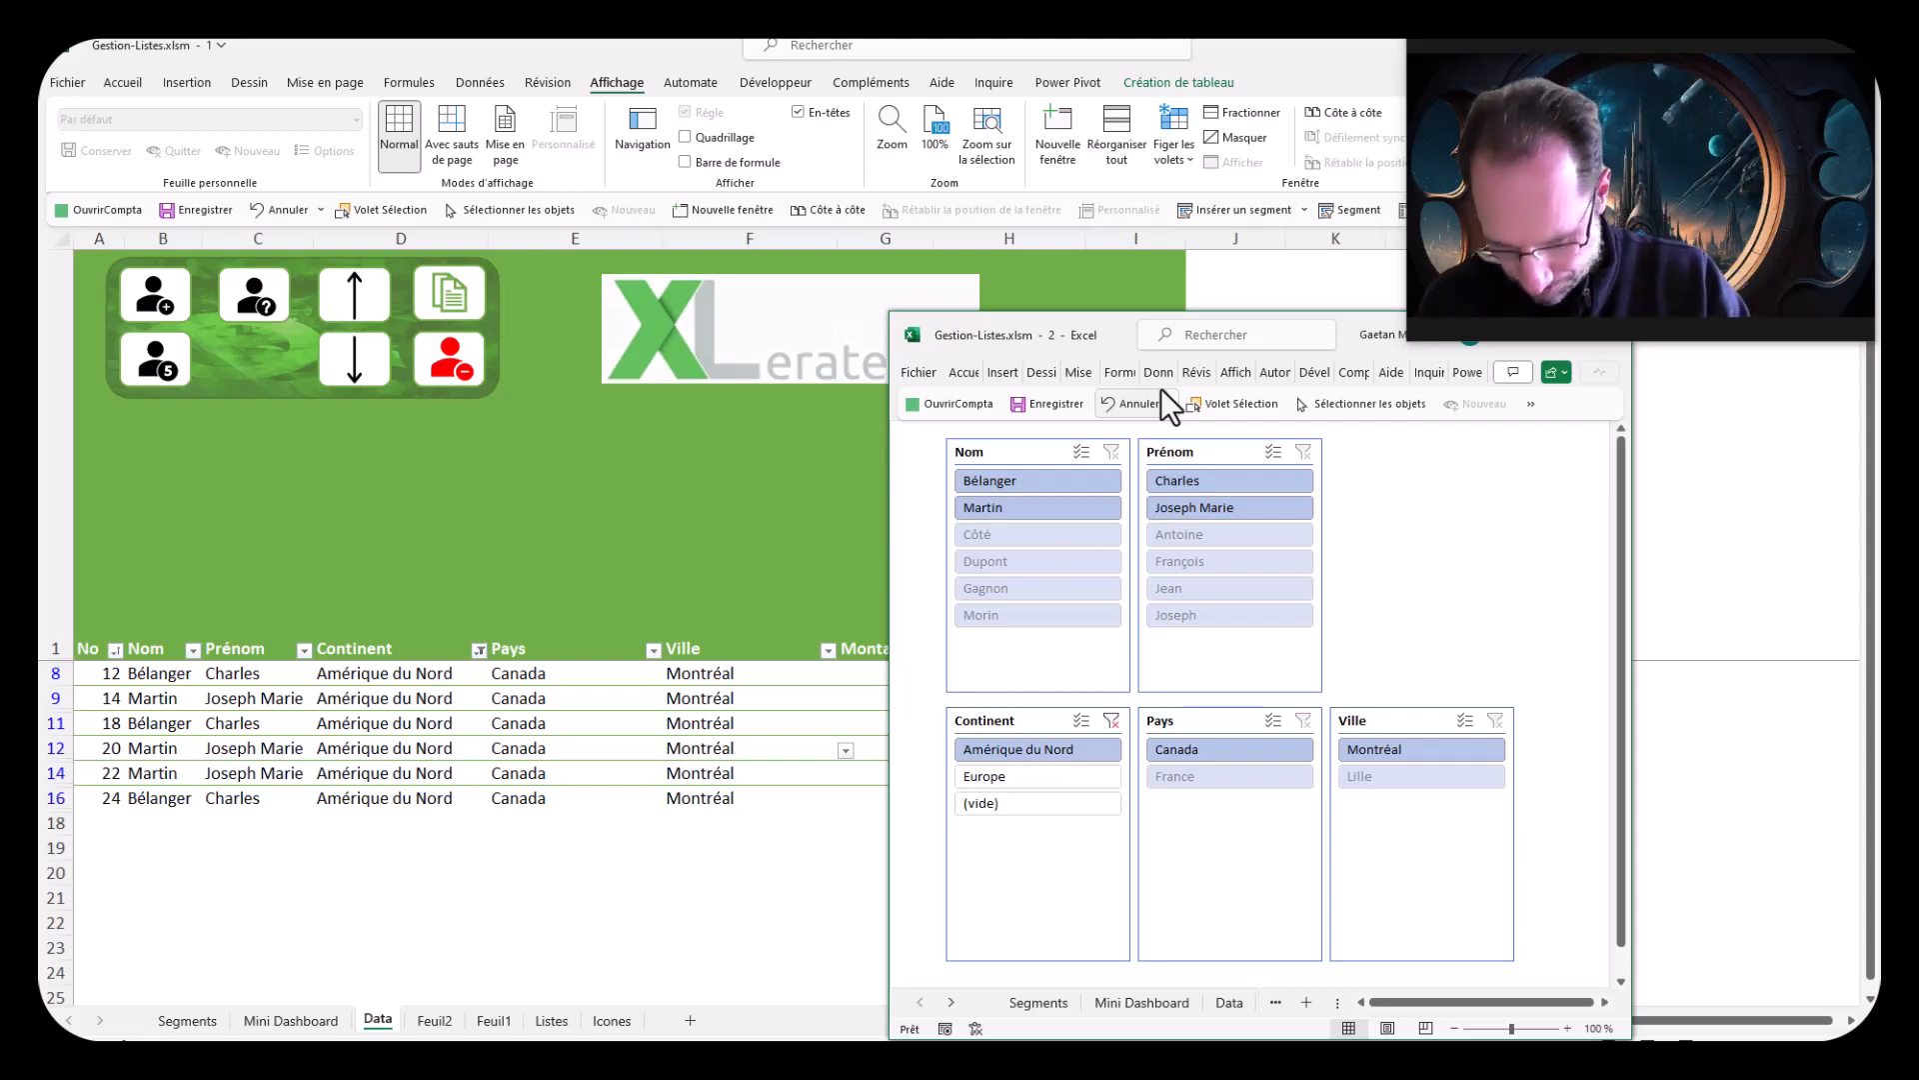
{"action": "key", "text": "Return"}
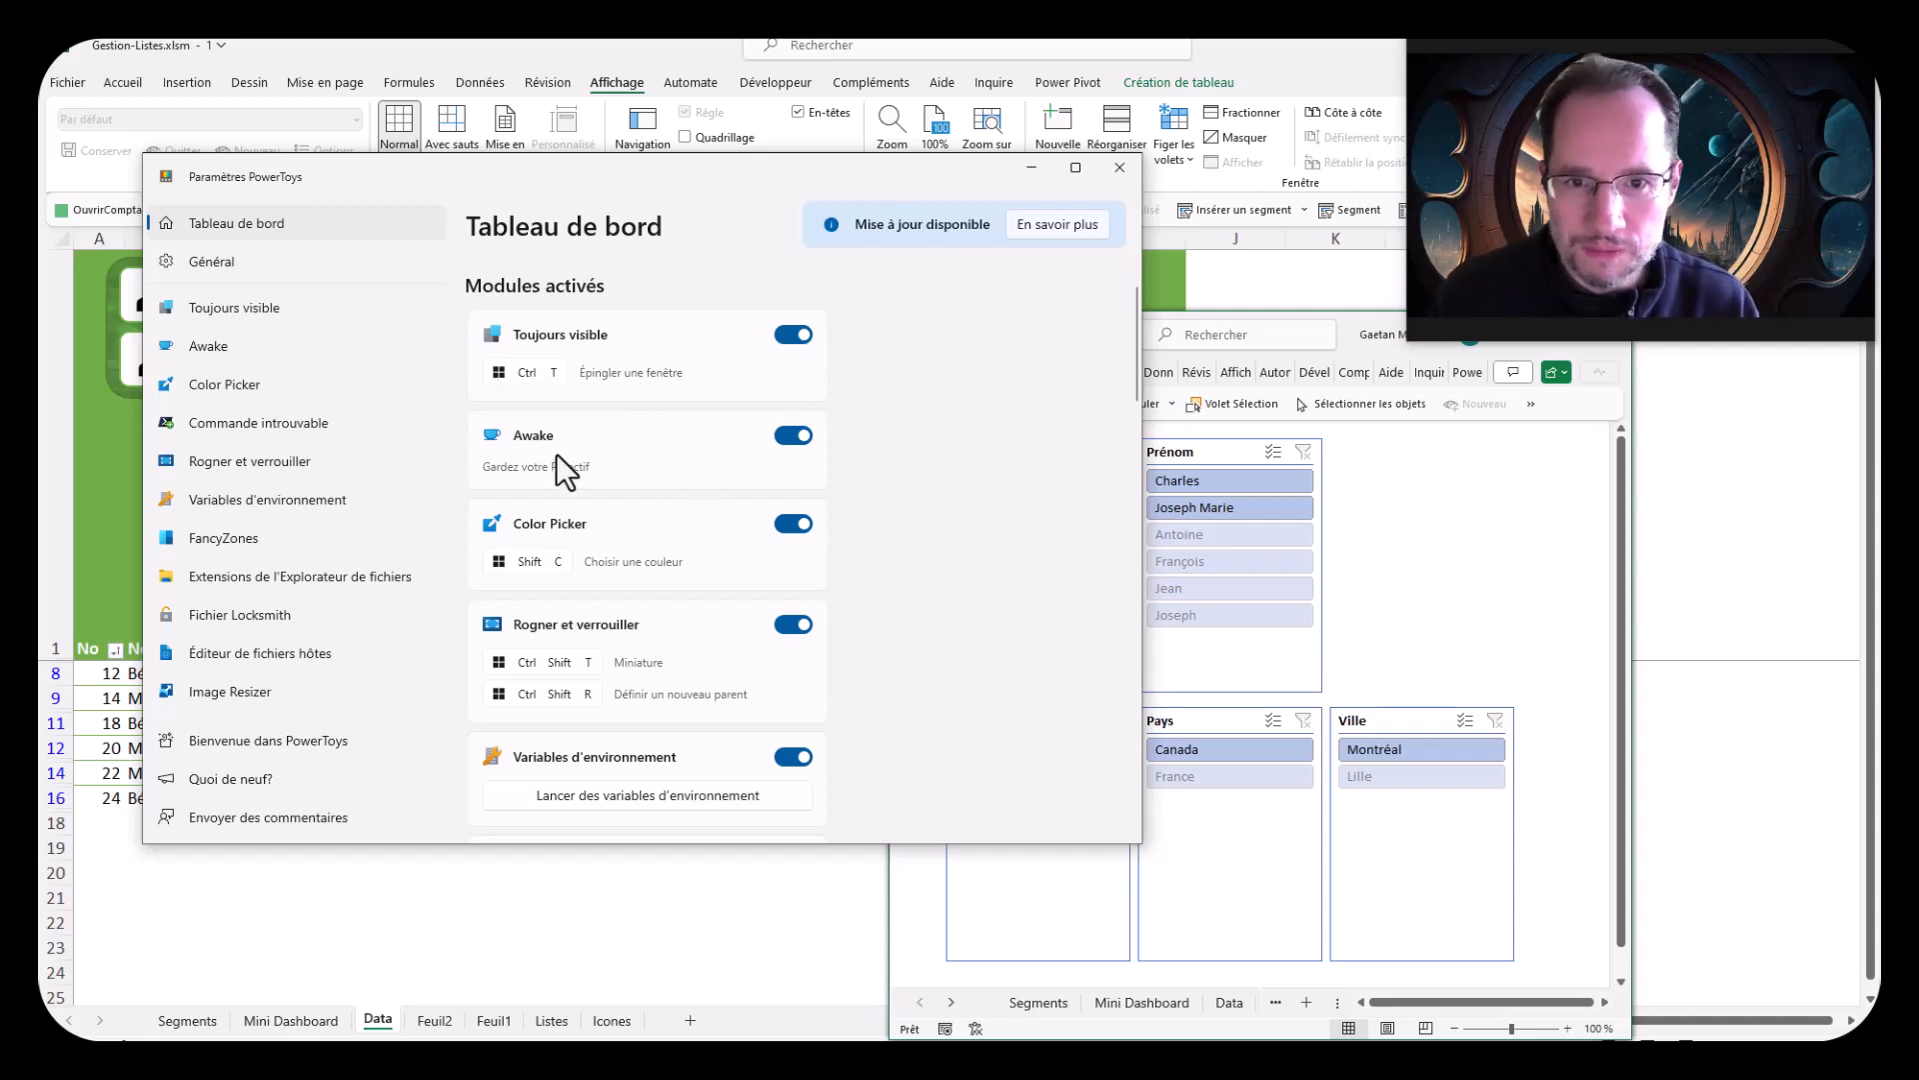
{"action": "left_click", "coordinate": [1106, 171]}
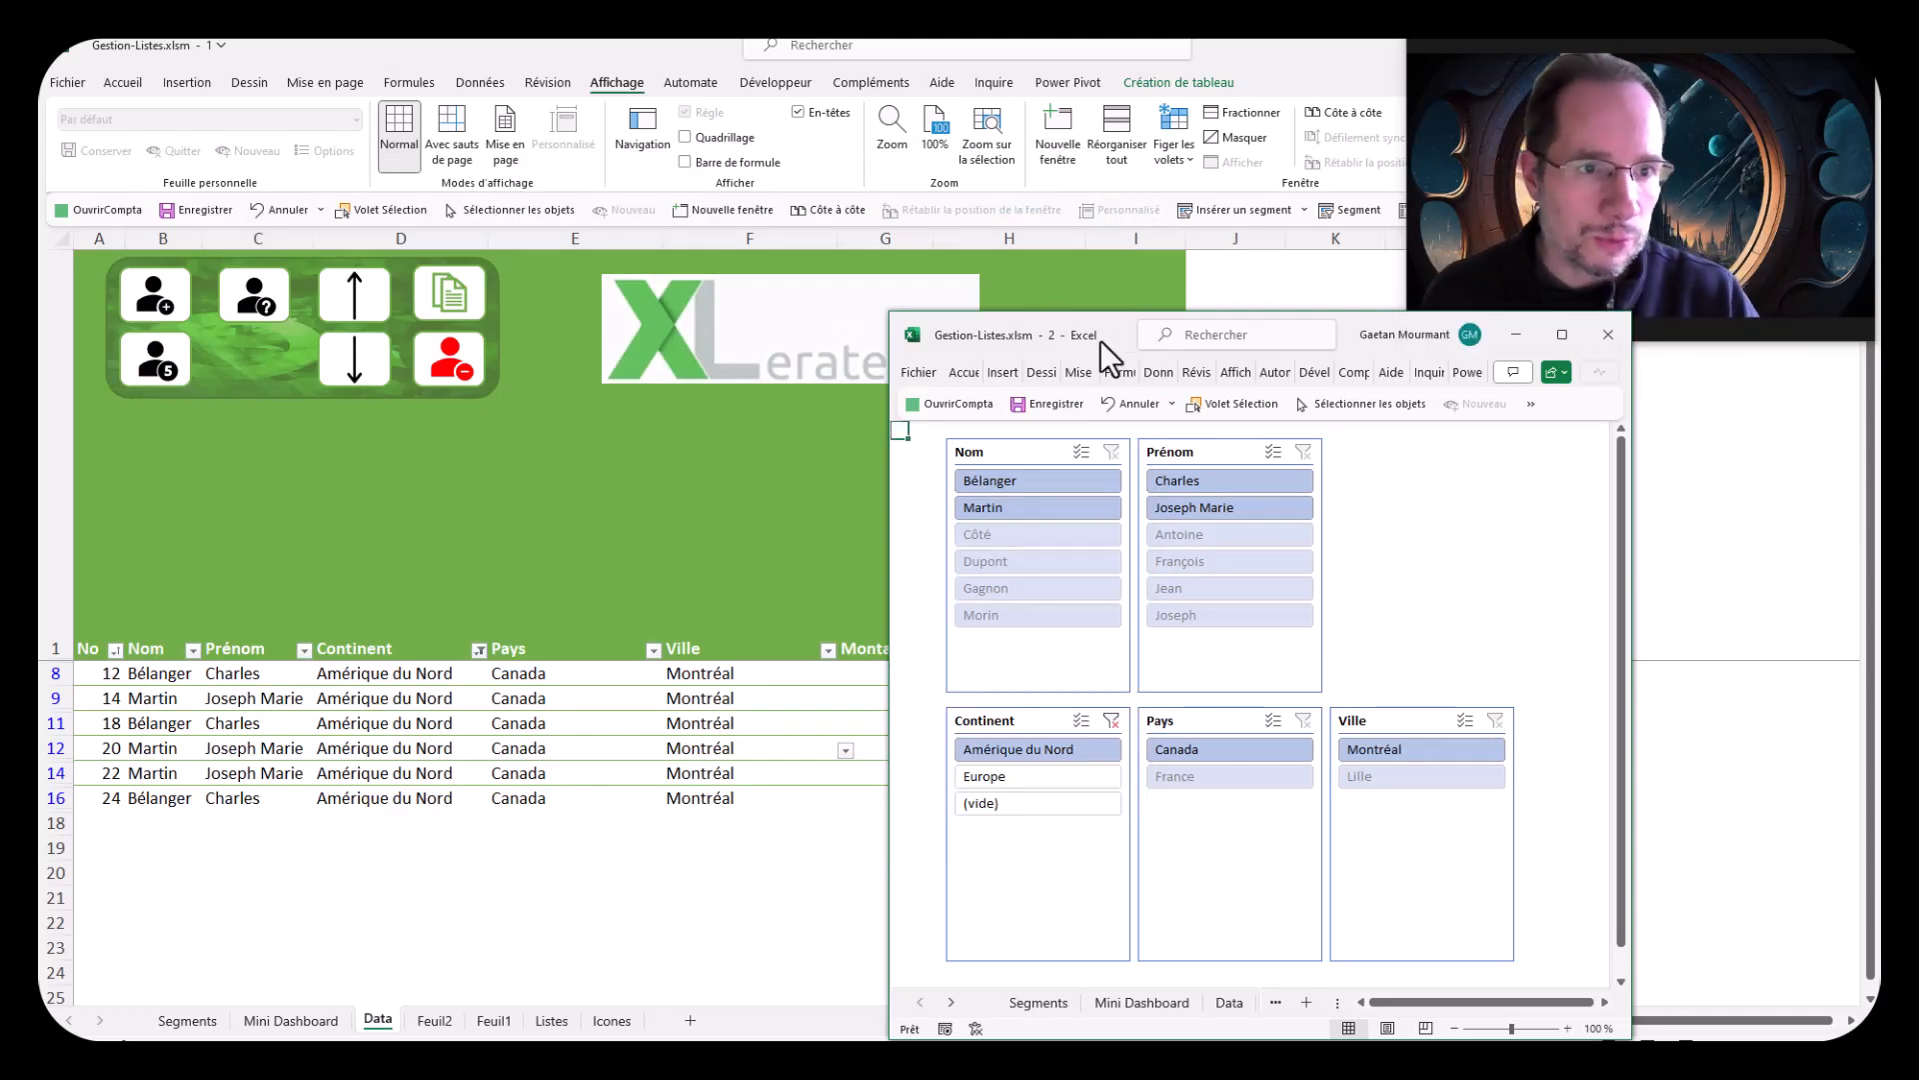
Step: Move the slicer window clear of the Montant columns and select the Ville cell in row 14 of the Data sheet behind it
{"action": "left_click_drag", "start_coordinate": [1109, 346], "coordinate": [1266, 354]}
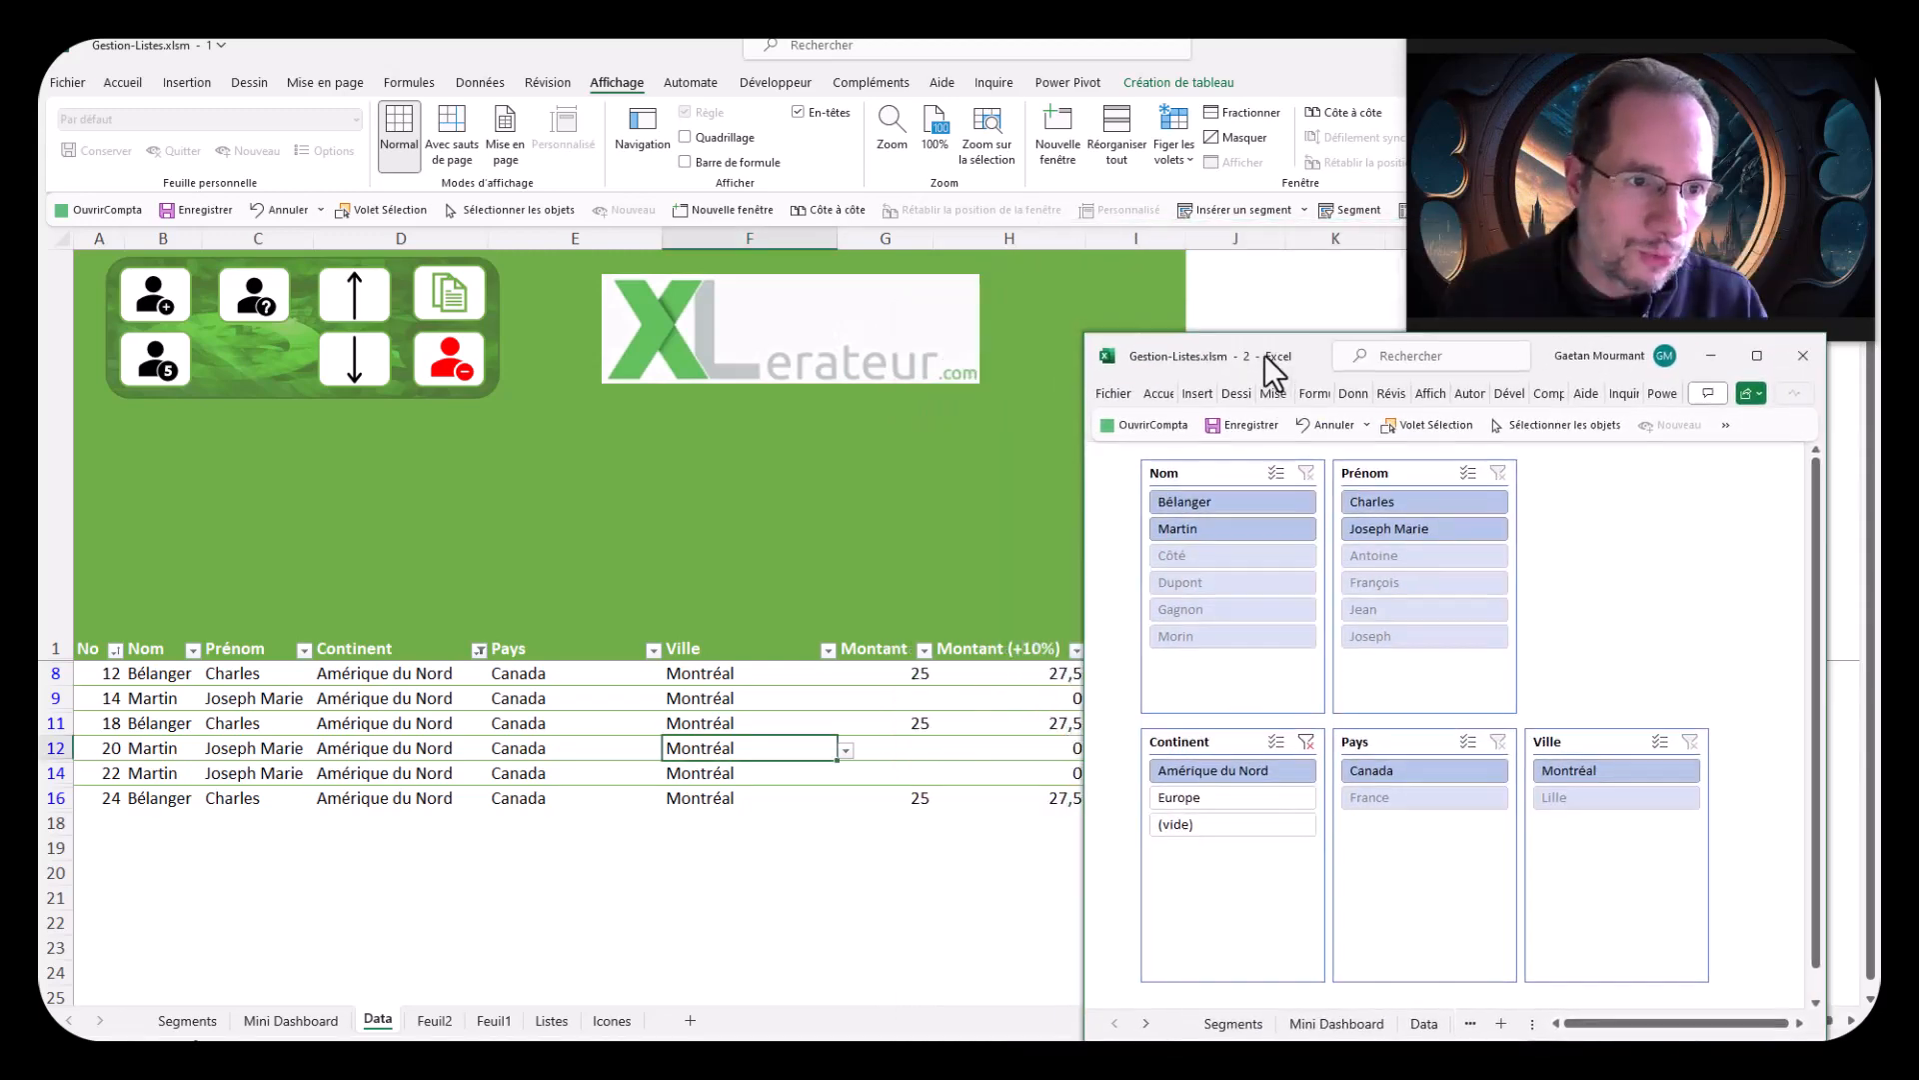
{"action": "left_click", "coordinate": [880, 775]}
{"action": "left_click", "coordinate": [827, 824]}
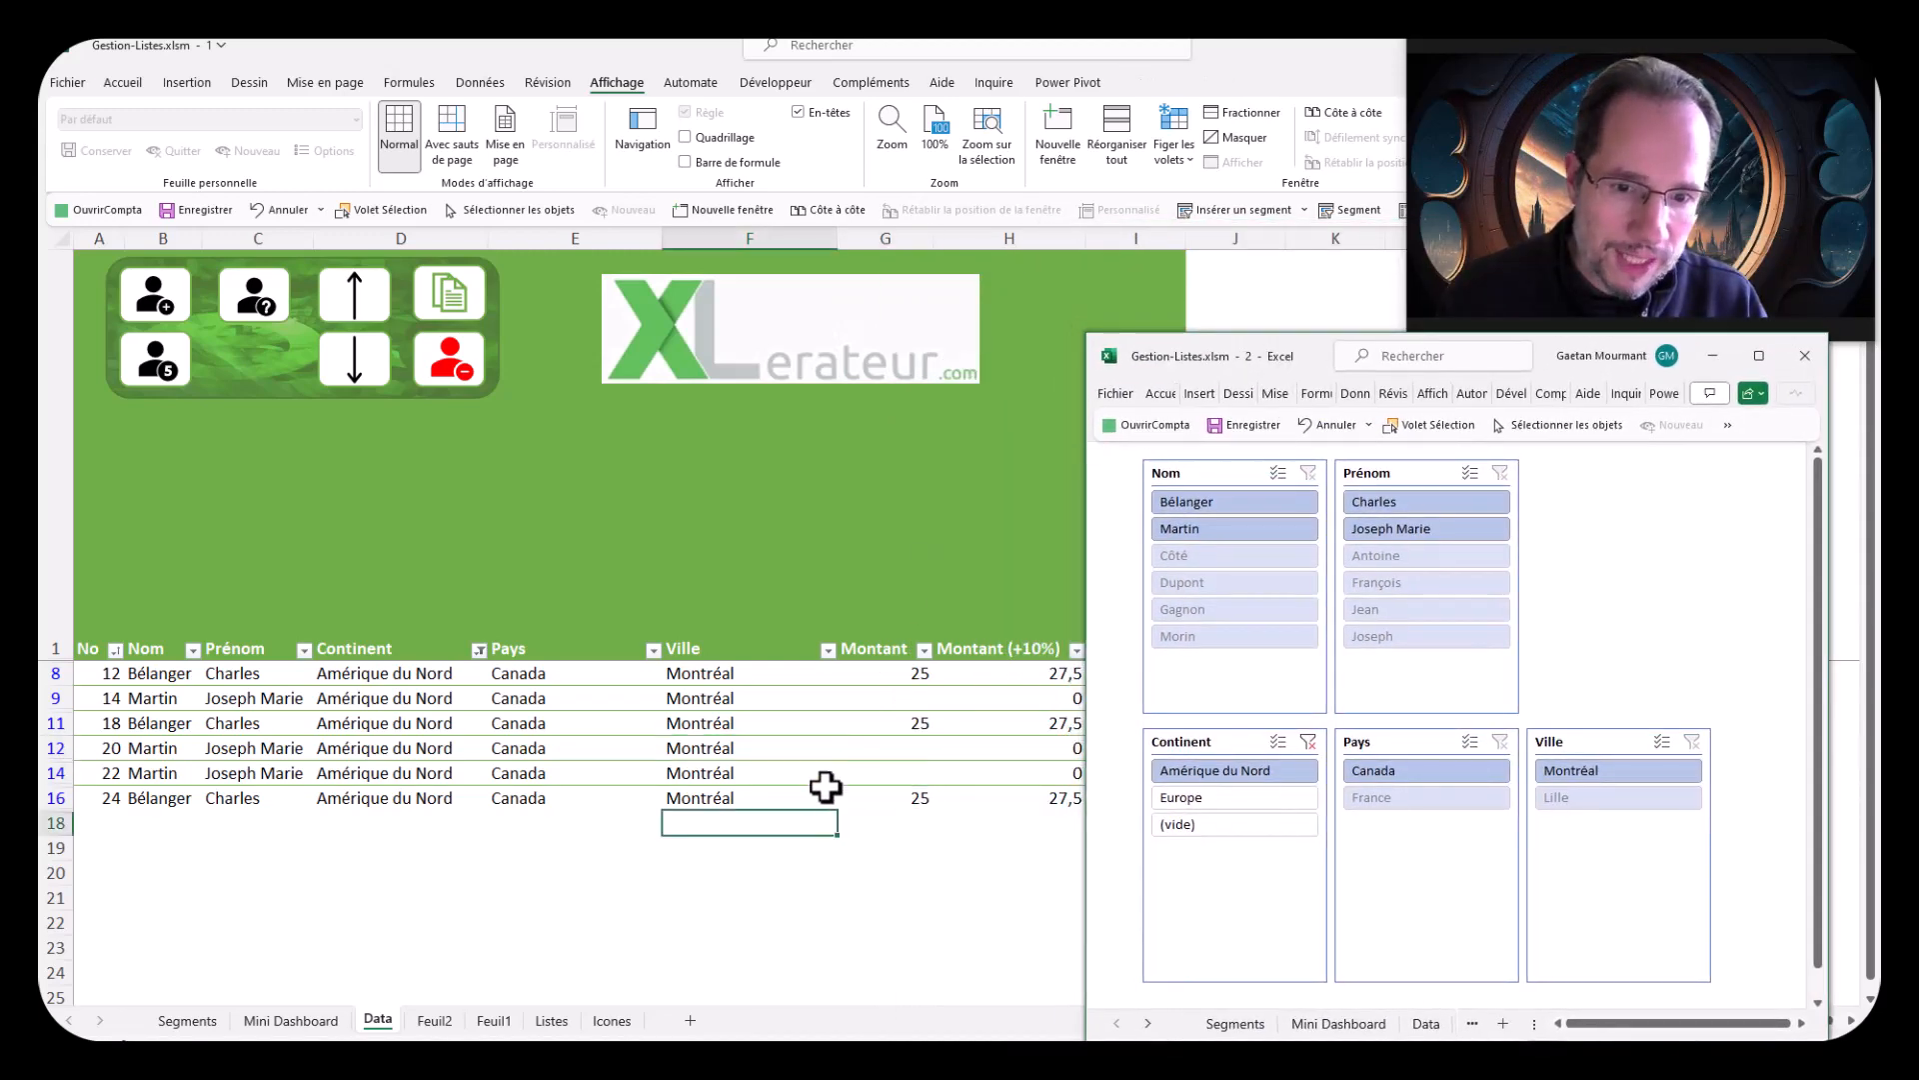
{"action": "left_click", "coordinate": [825, 777]}
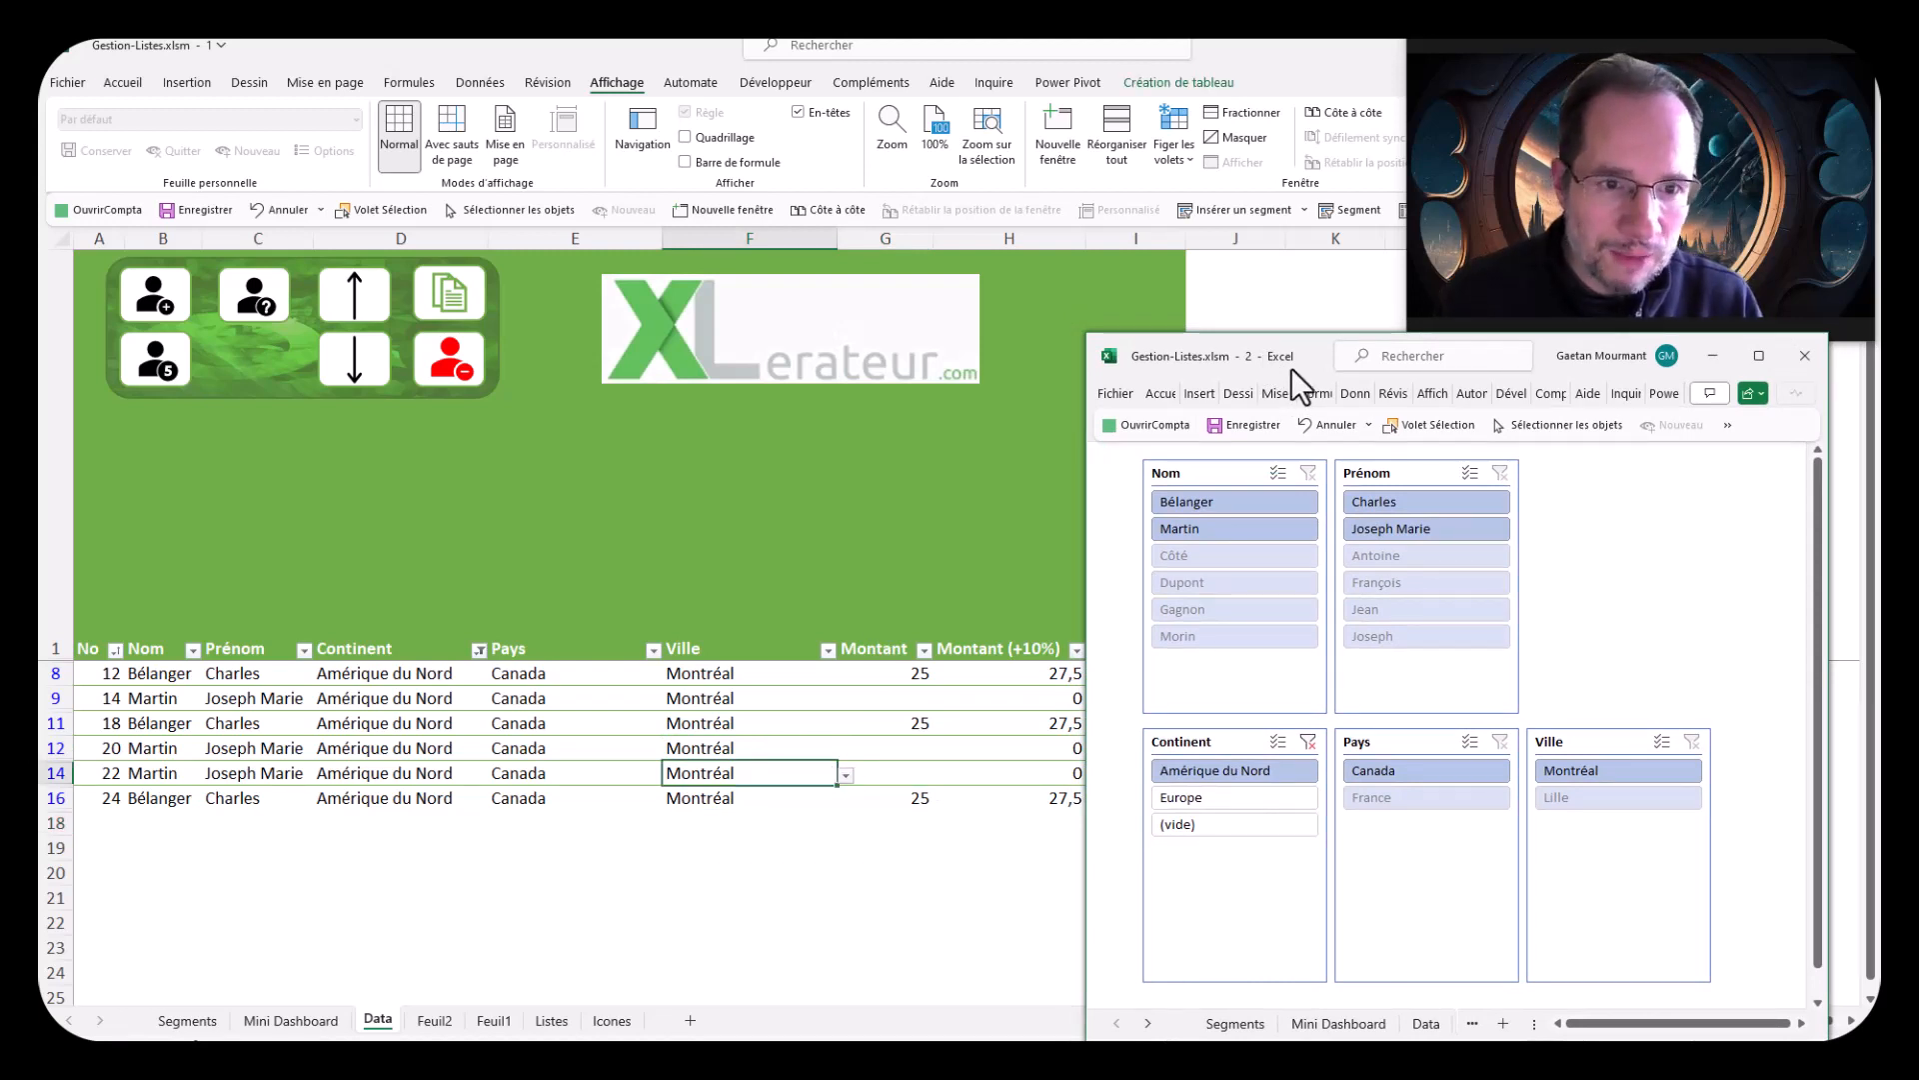
{"action": "left_click_drag", "start_coordinate": [1286, 358], "coordinate": [1311, 344]}
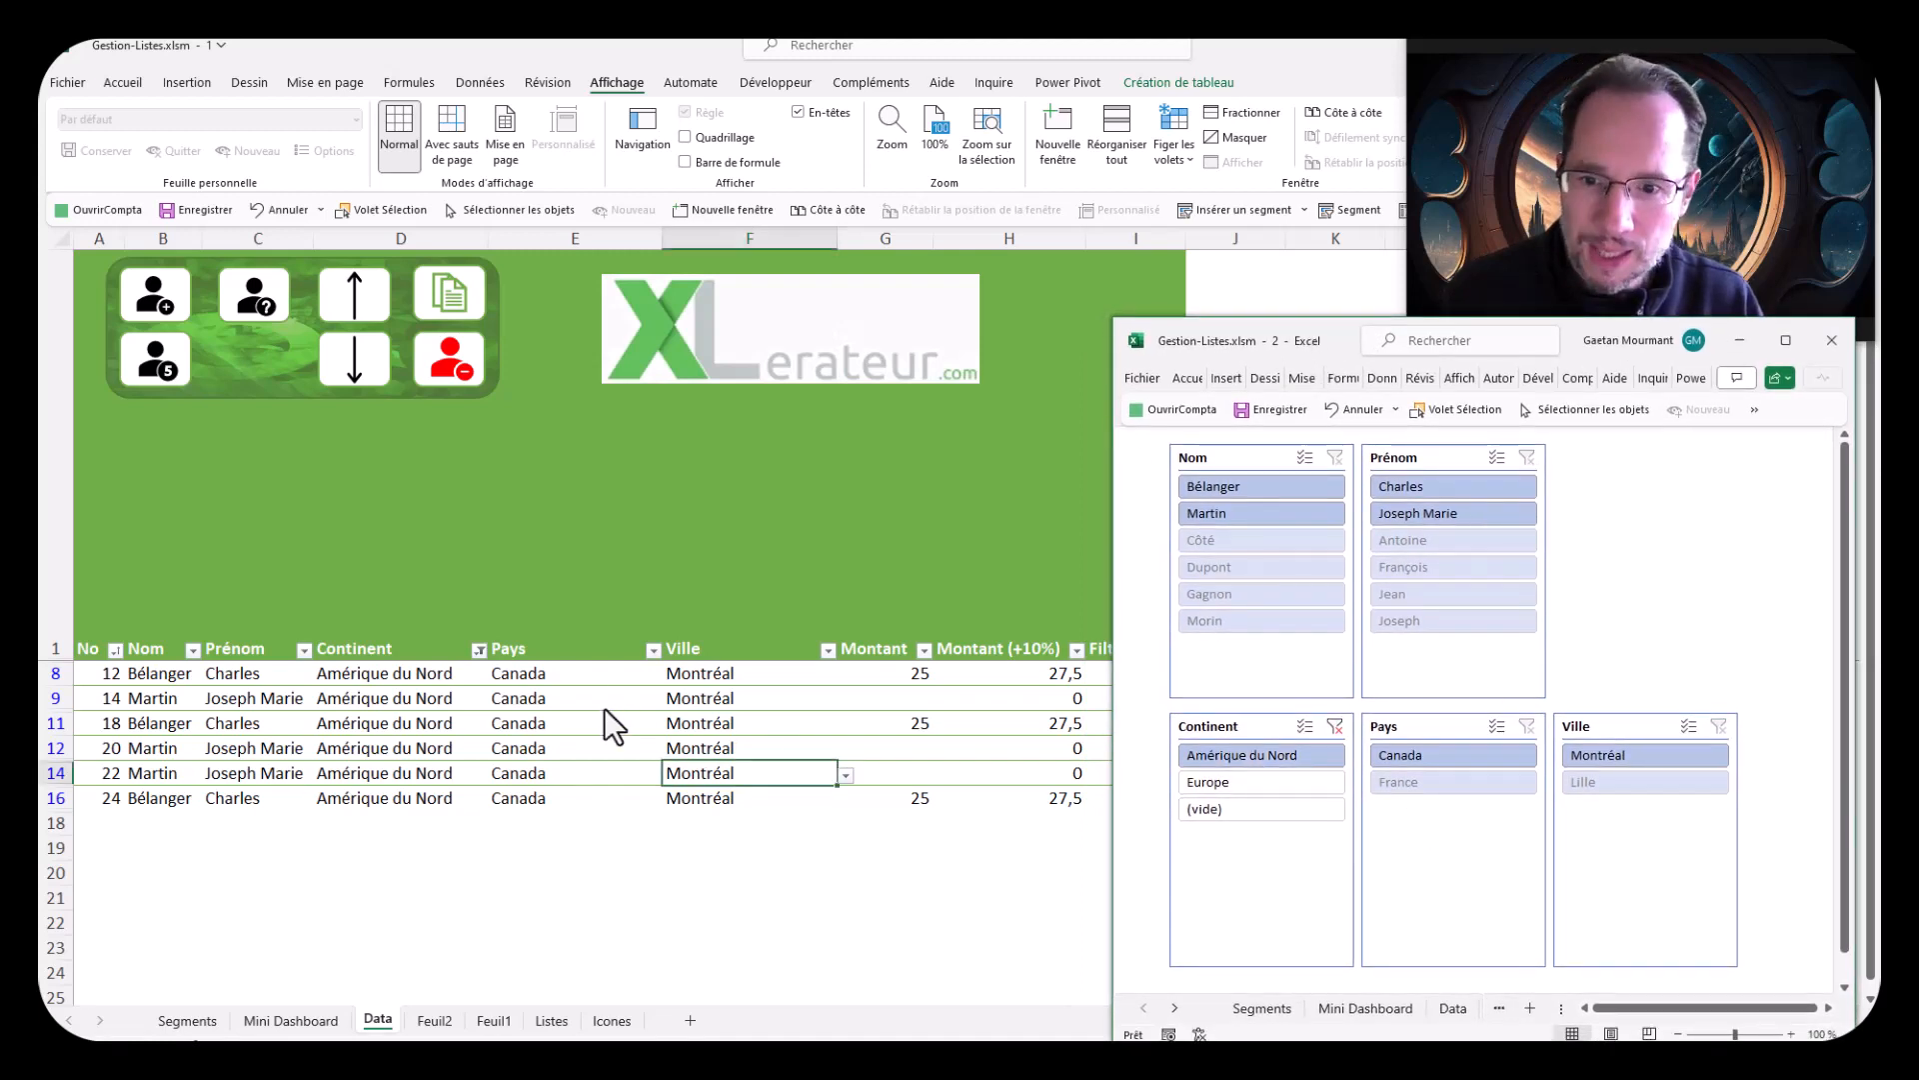
{"action": "scroll", "coordinate": [544, 700], "scroll_direction": "down", "scroll_amount": 1}
{"action": "scroll", "coordinate": [539, 697], "scroll_direction": "up", "scroll_amount": 1}
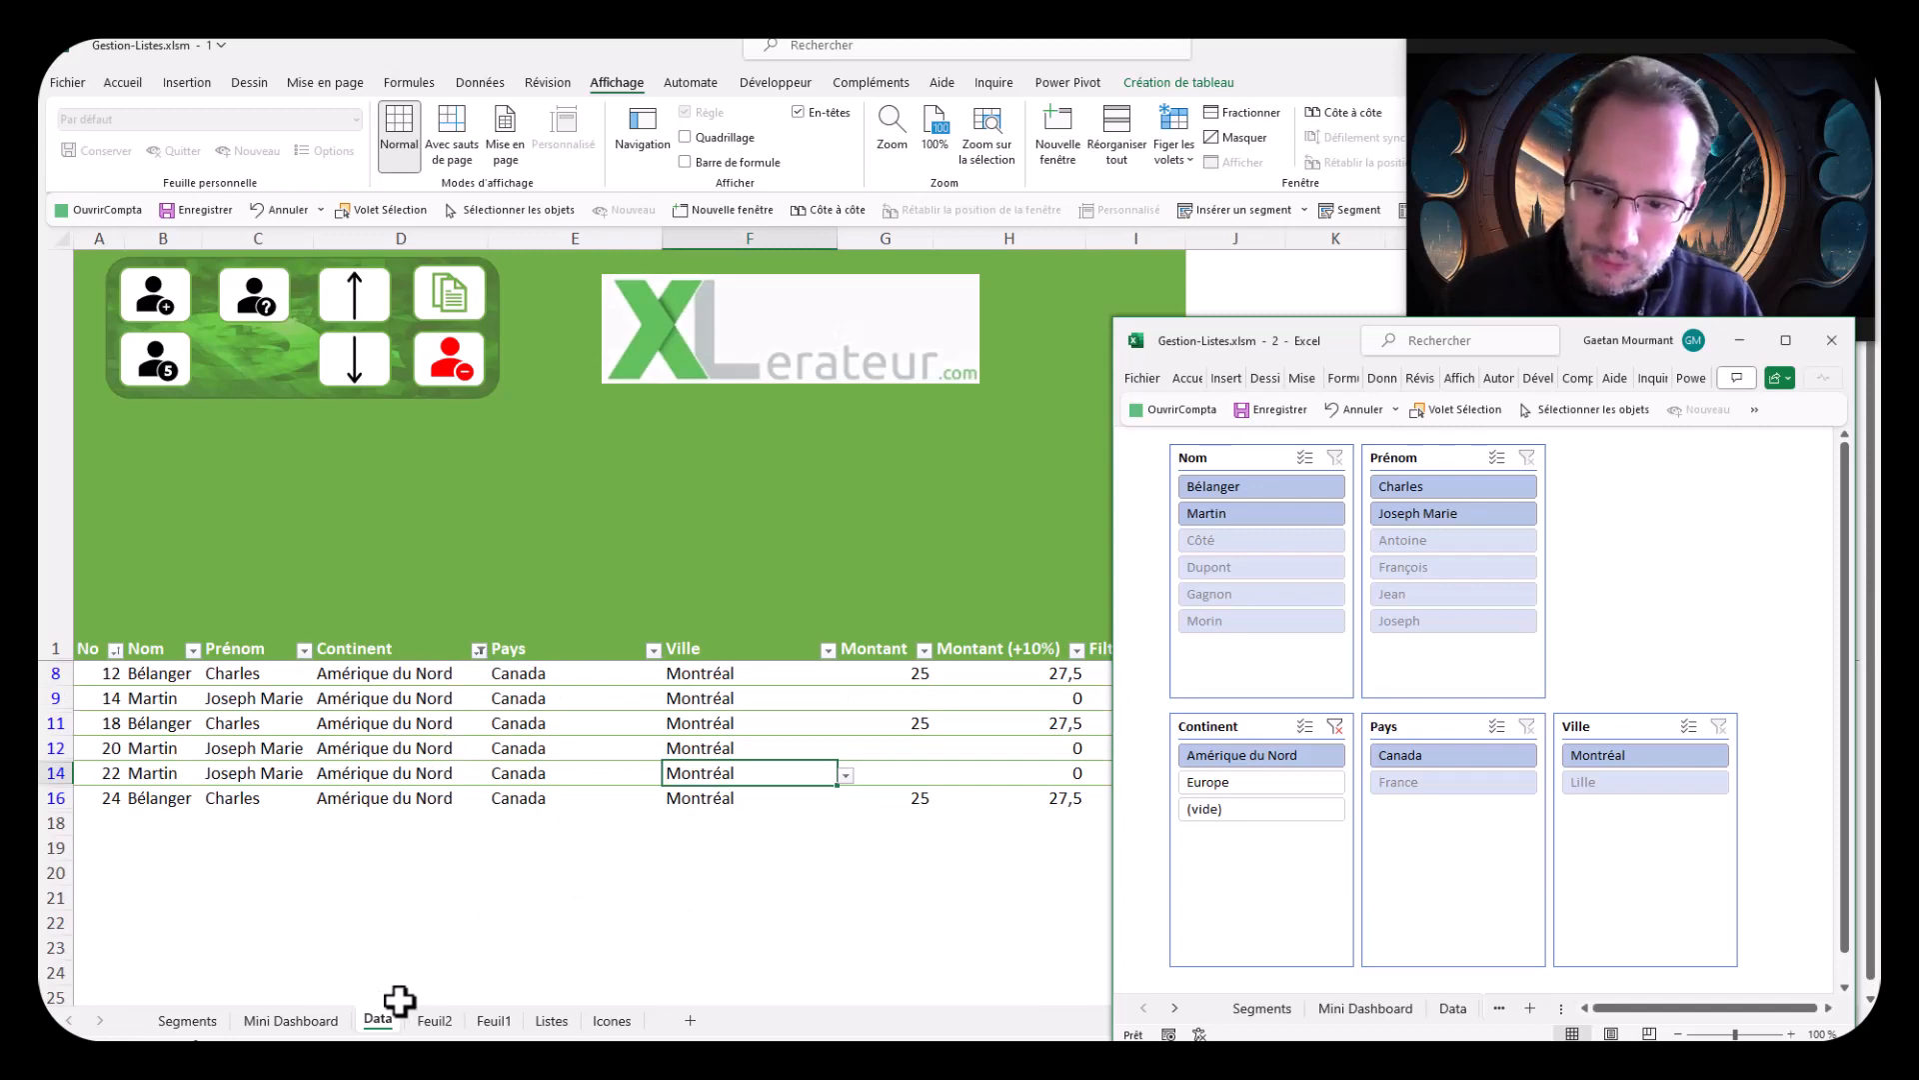
Step: Show the Mini Dashboard sheet with the slicer window beside its list, and filter by the second available surname and Canada
{"action": "left_click", "coordinate": [292, 1020]}
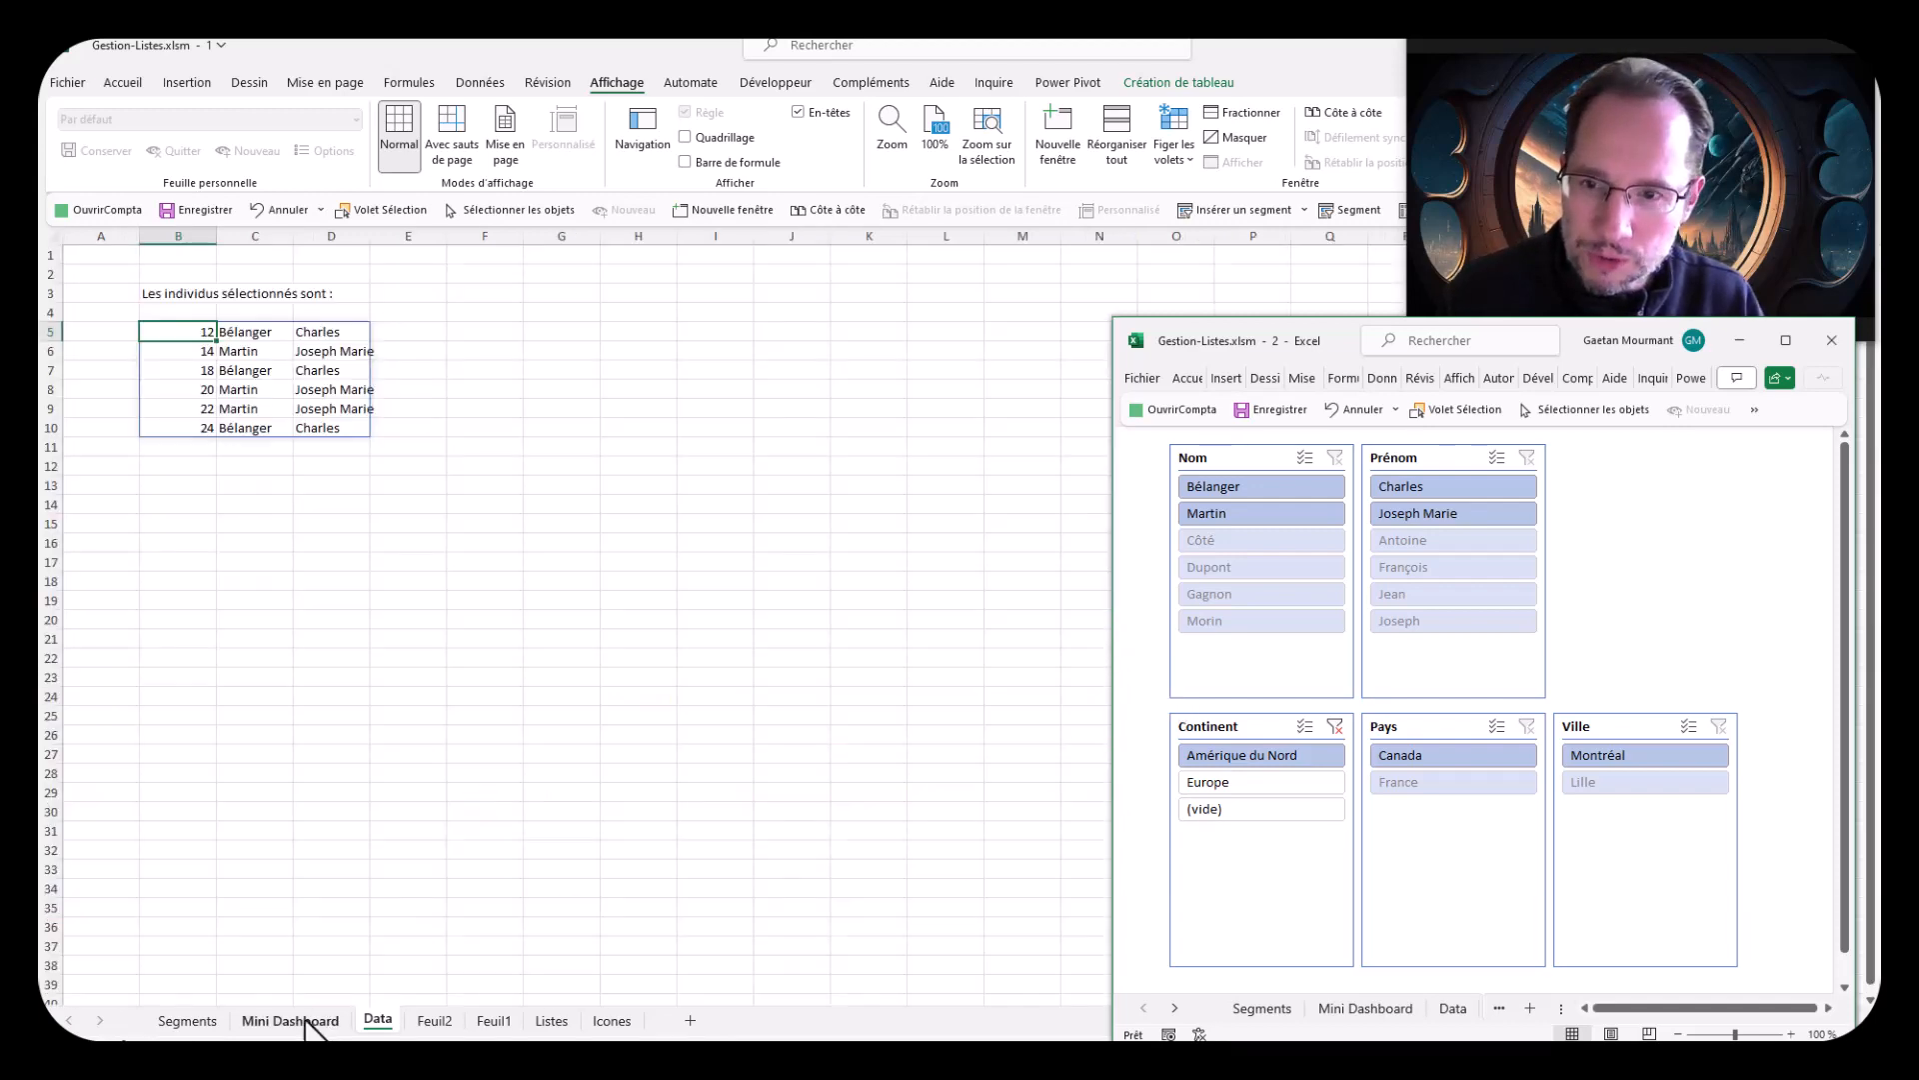
{"action": "left_click_drag", "start_coordinate": [1165, 372], "coordinate": [778, 202]}
{"action": "left_click", "coordinate": [764, 341]}
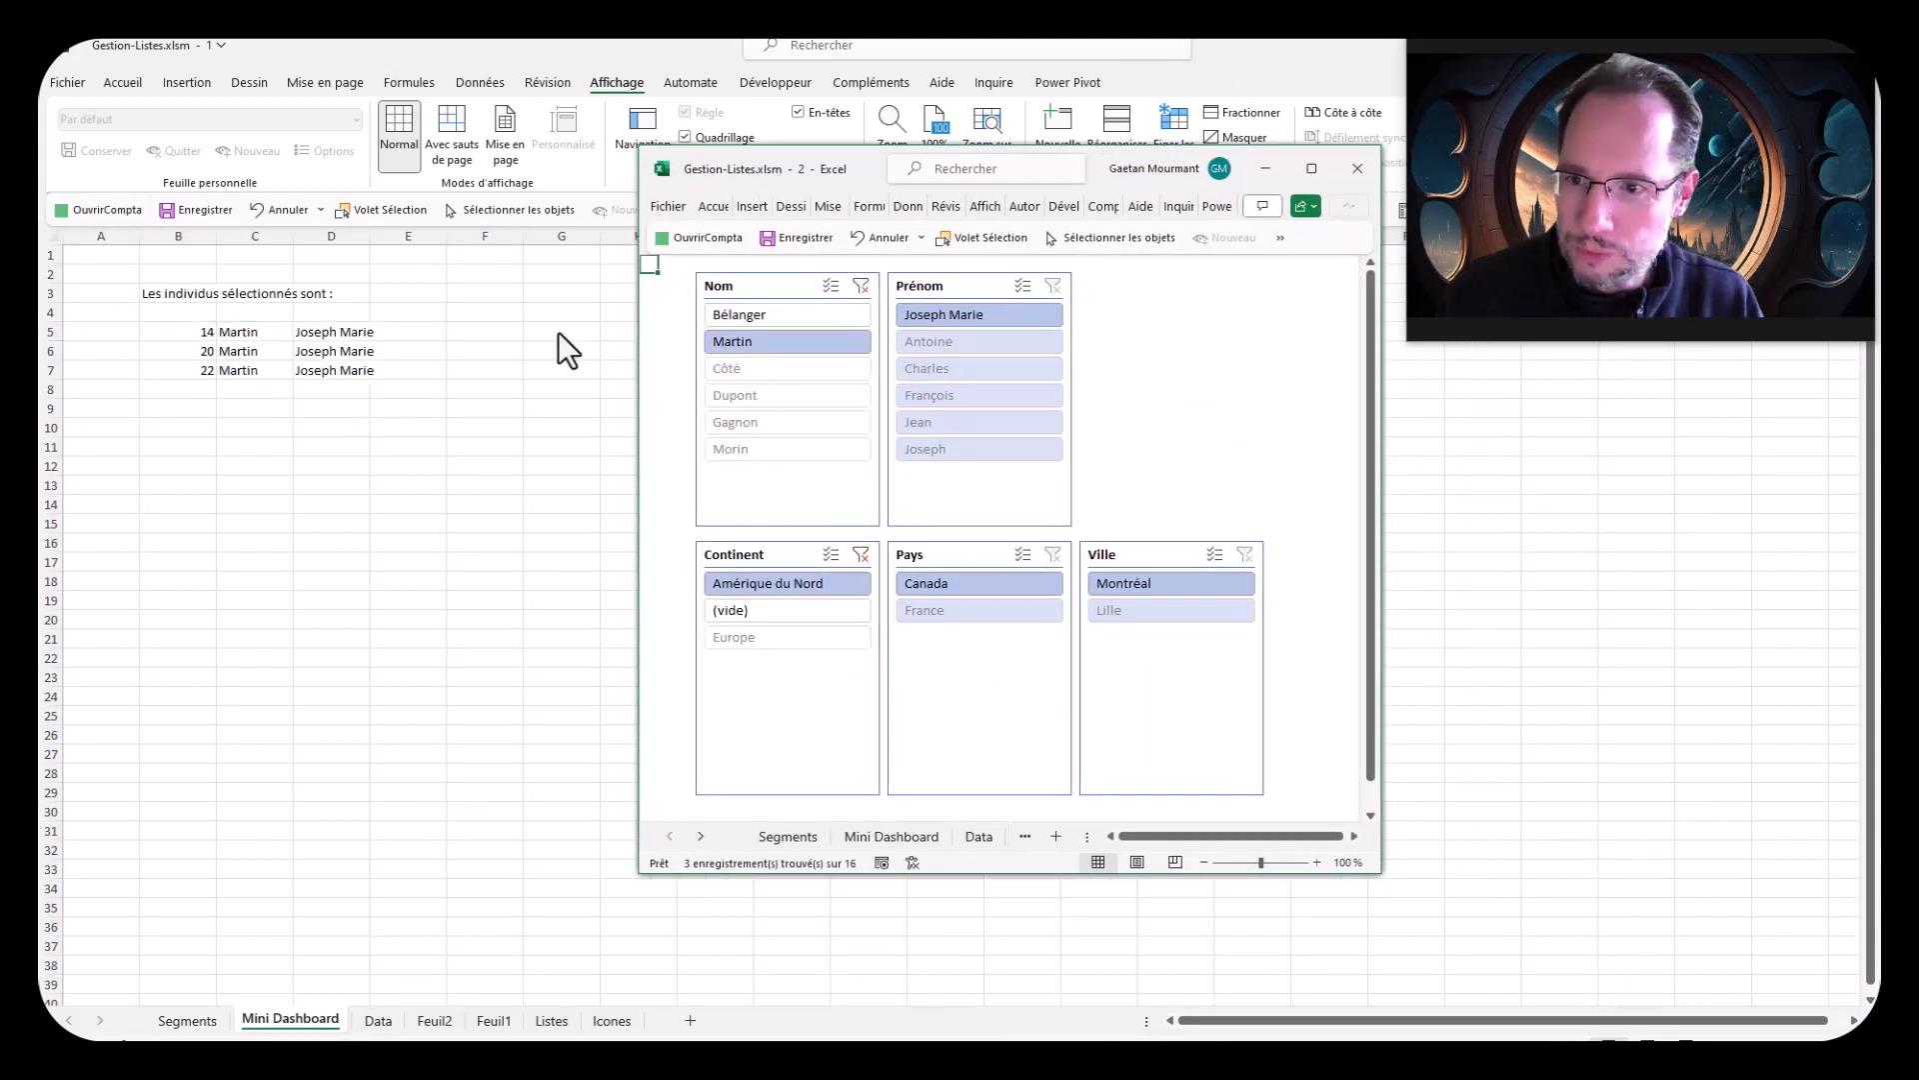
{"action": "left_click", "coordinate": [942, 584]}
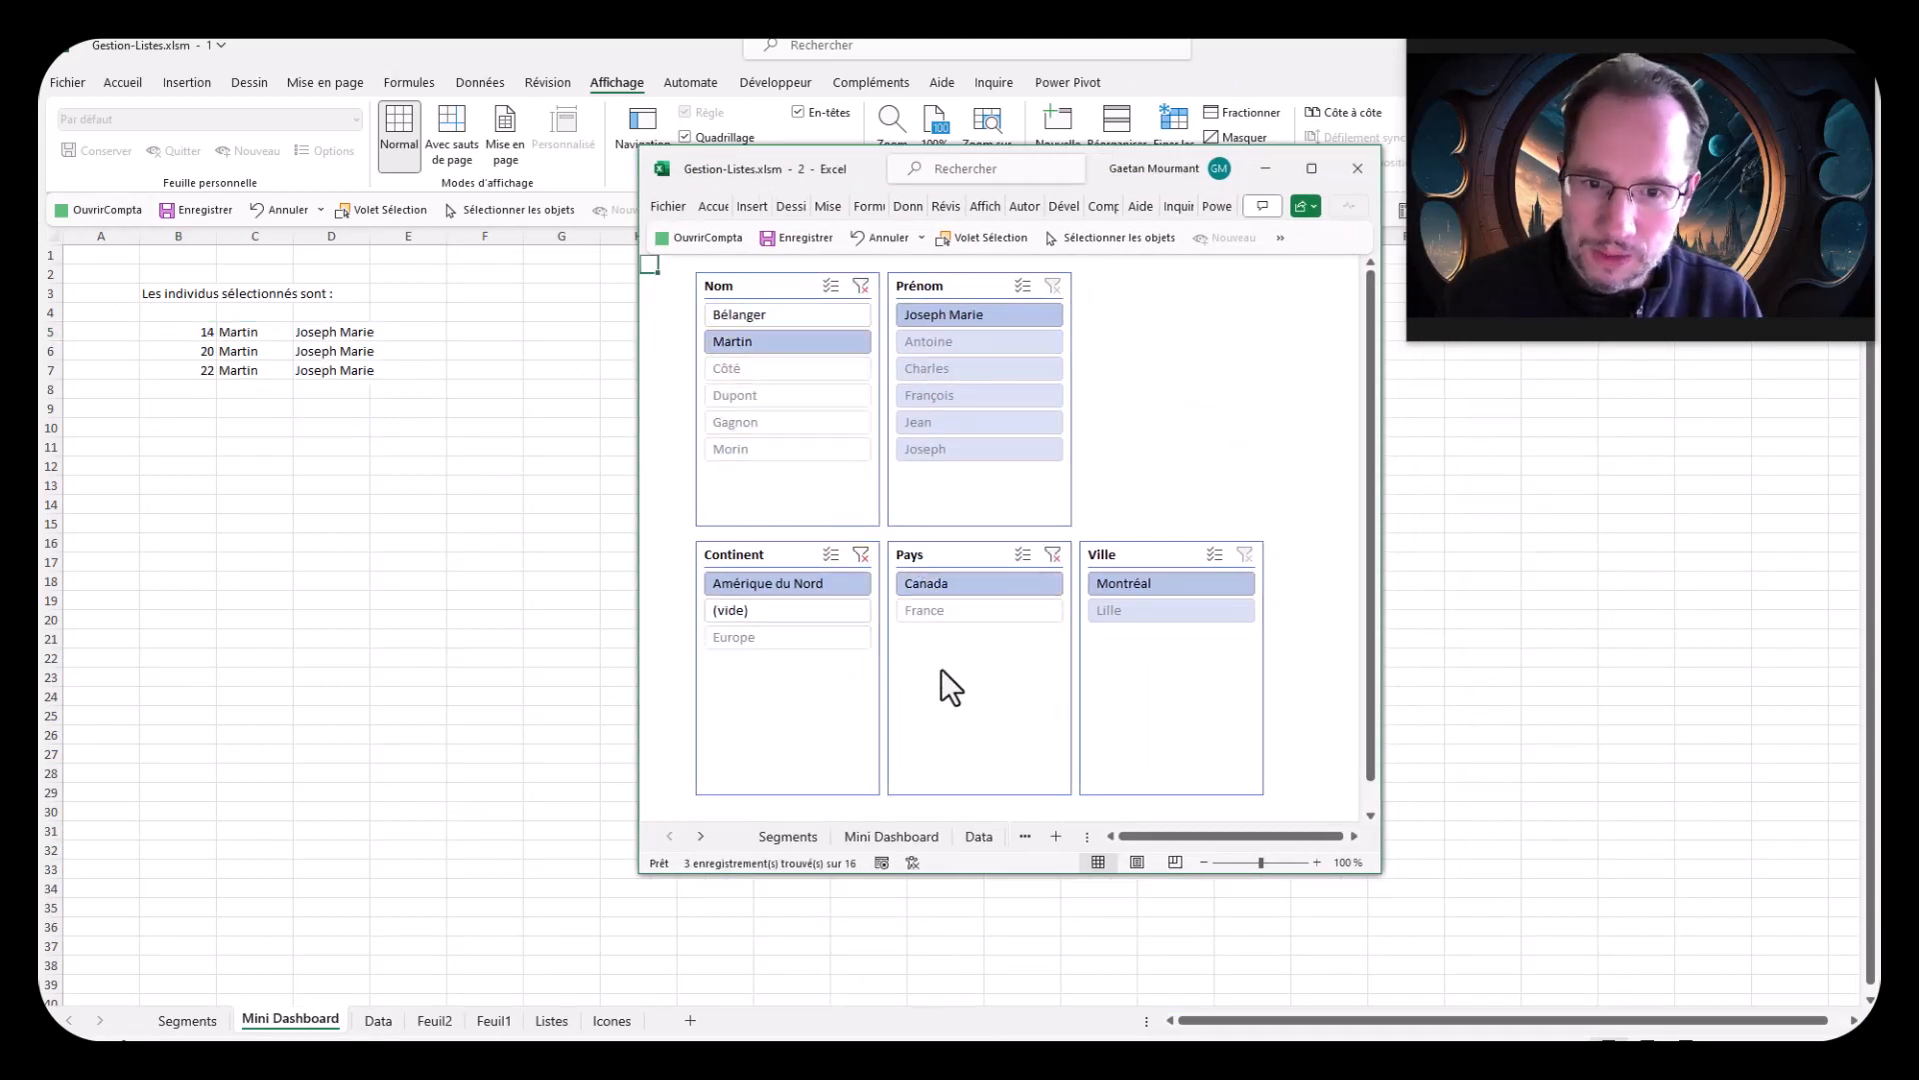
Step: Clear the Nom, Pays and Continent slicer filters
{"action": "left_click", "coordinate": [857, 289]}
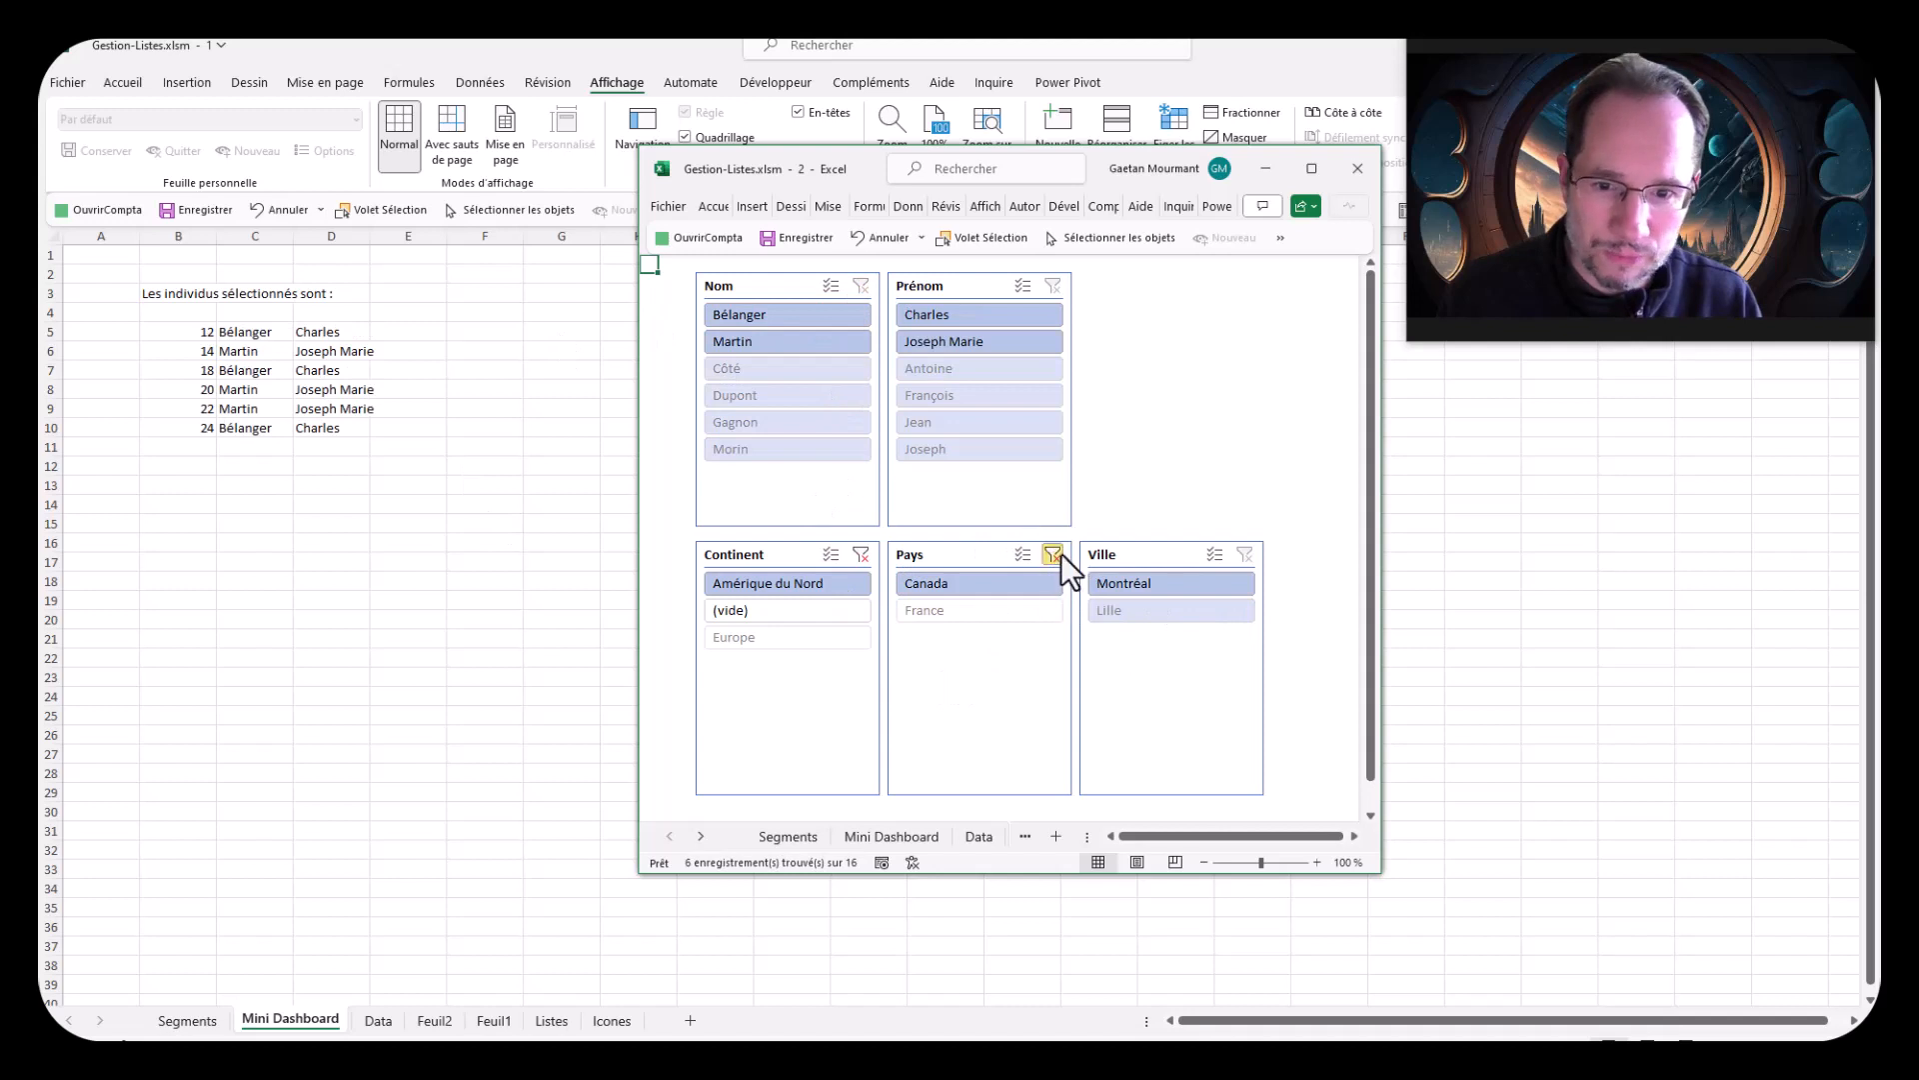
{"action": "left_click", "coordinate": [1055, 554]}
{"action": "left_click", "coordinate": [861, 554]}
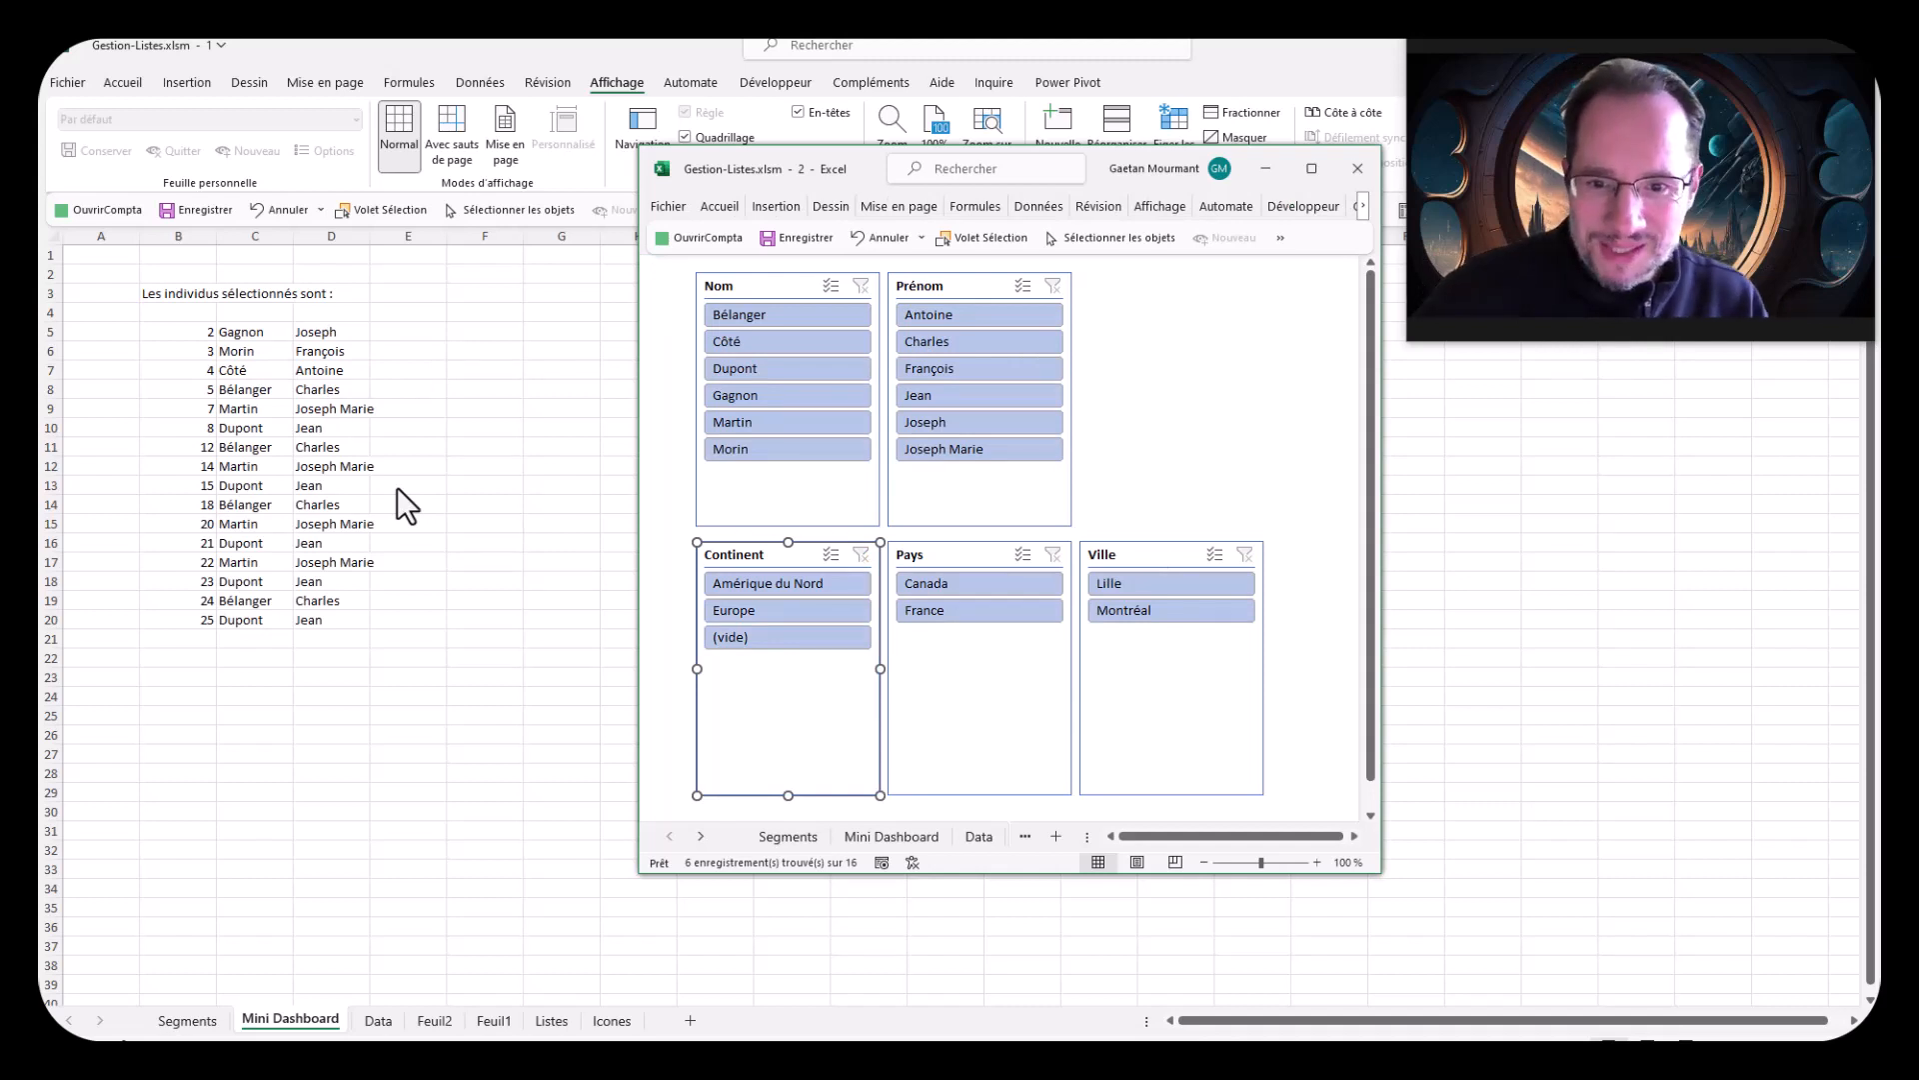
Step: Reposition the slicer window beside the Mini Dashboard list and select cell E21 in the main window
{"action": "left_click", "coordinate": [476, 513]}
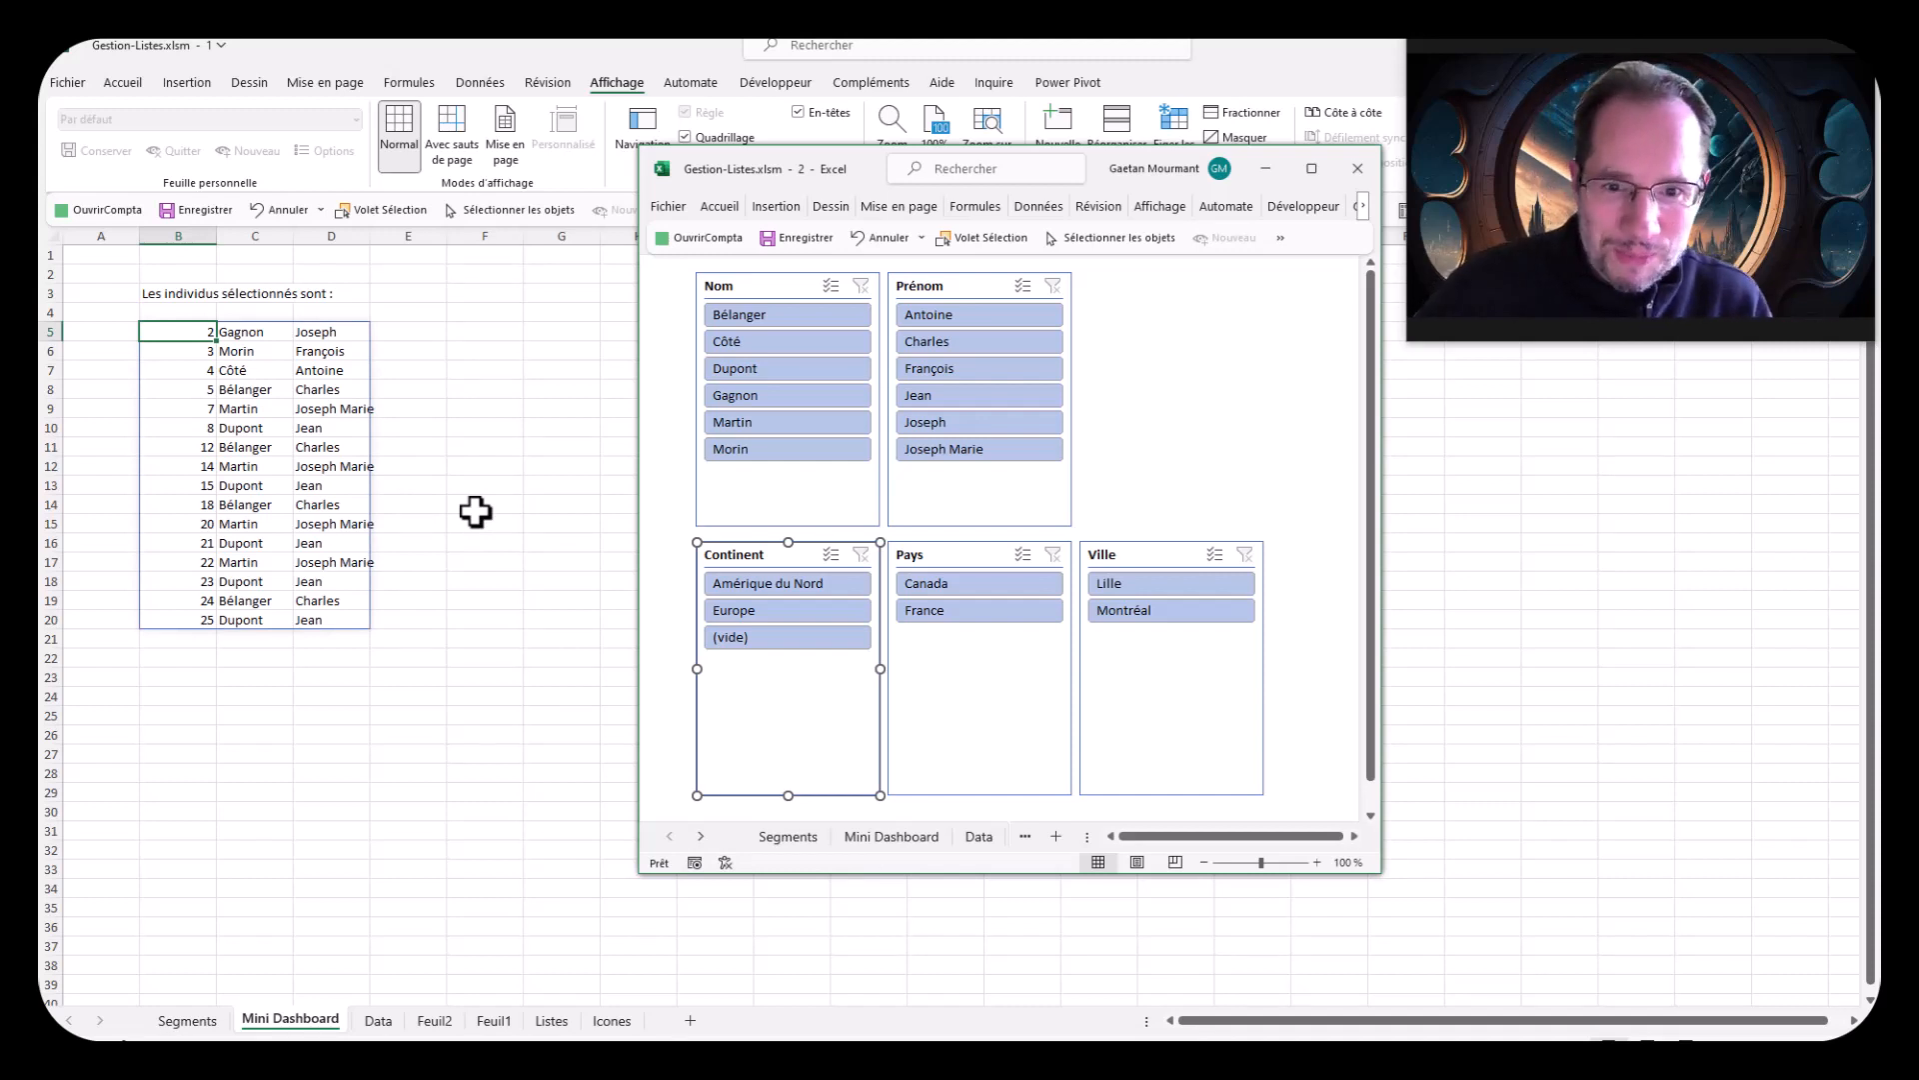
{"action": "left_click", "coordinate": [1150, 418]}
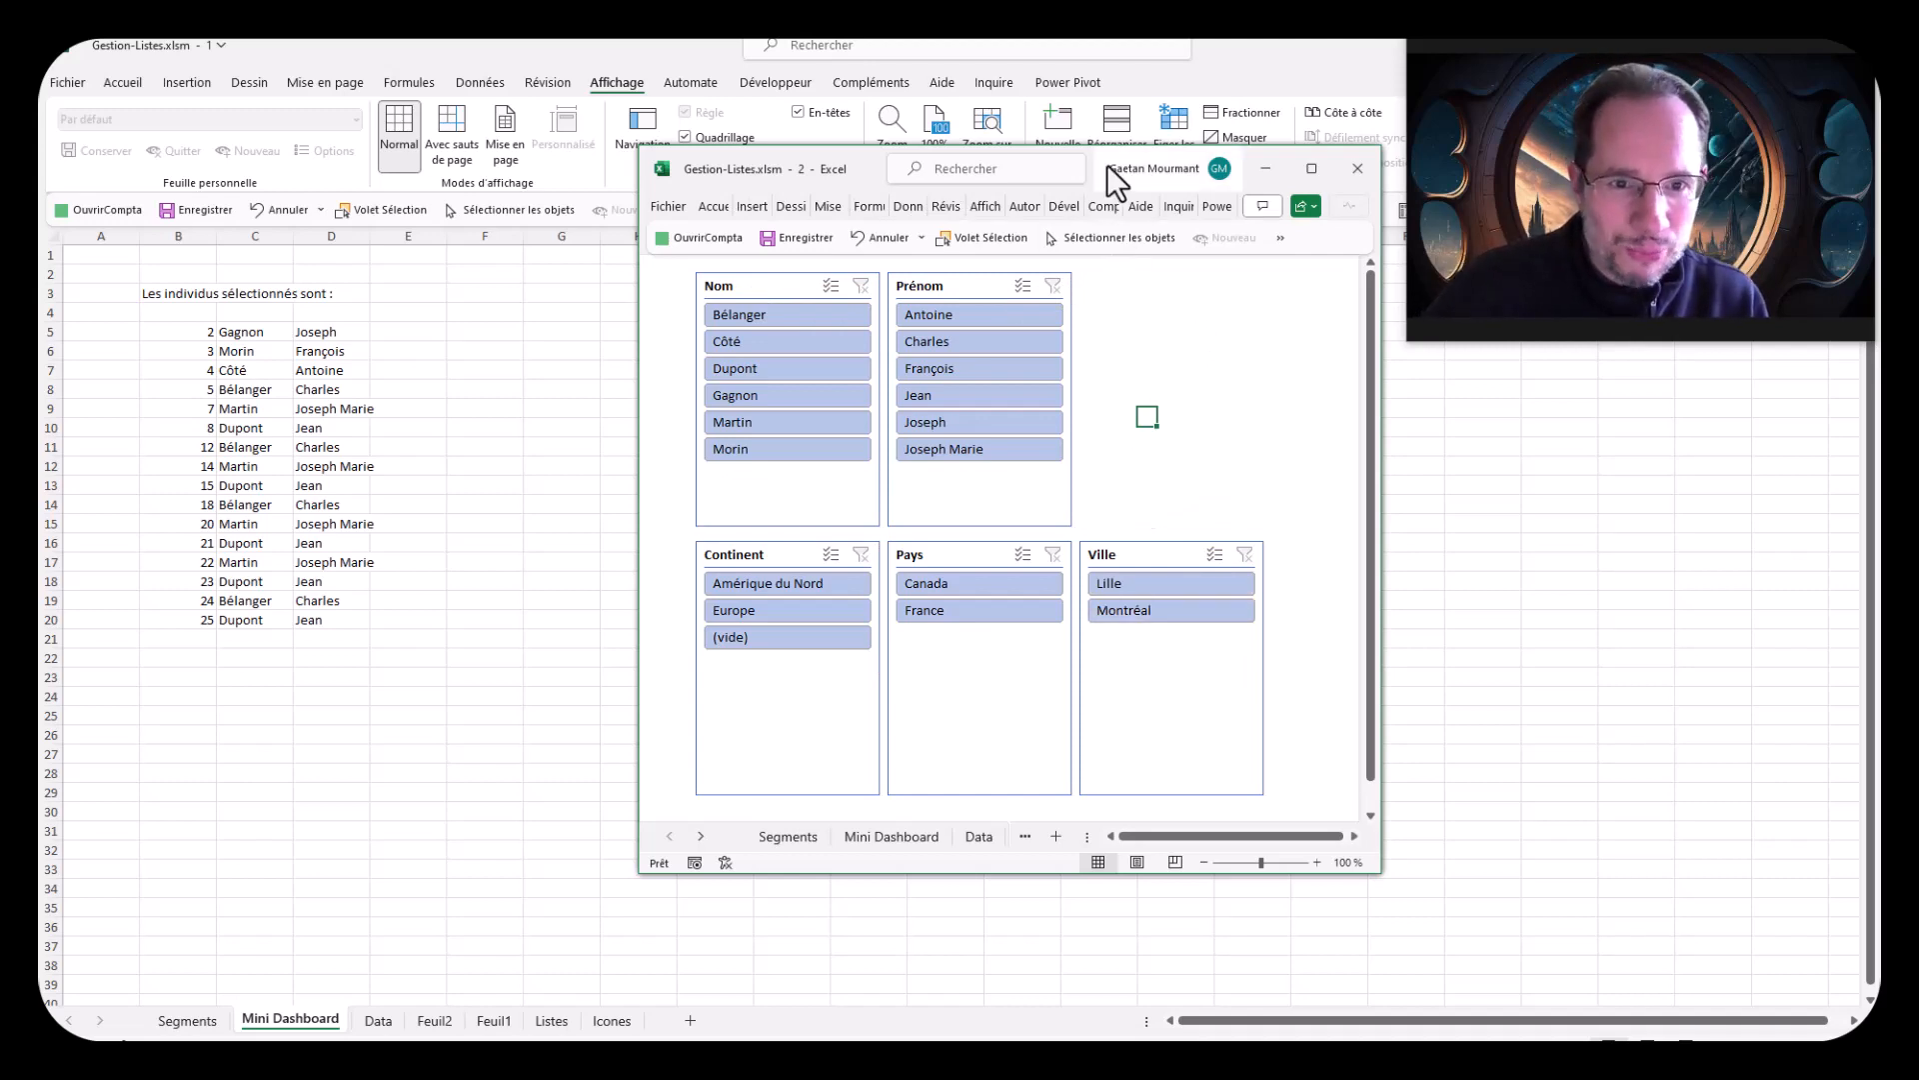
{"action": "left_click_drag", "start_coordinate": [1130, 176], "coordinate": [1516, 340]}
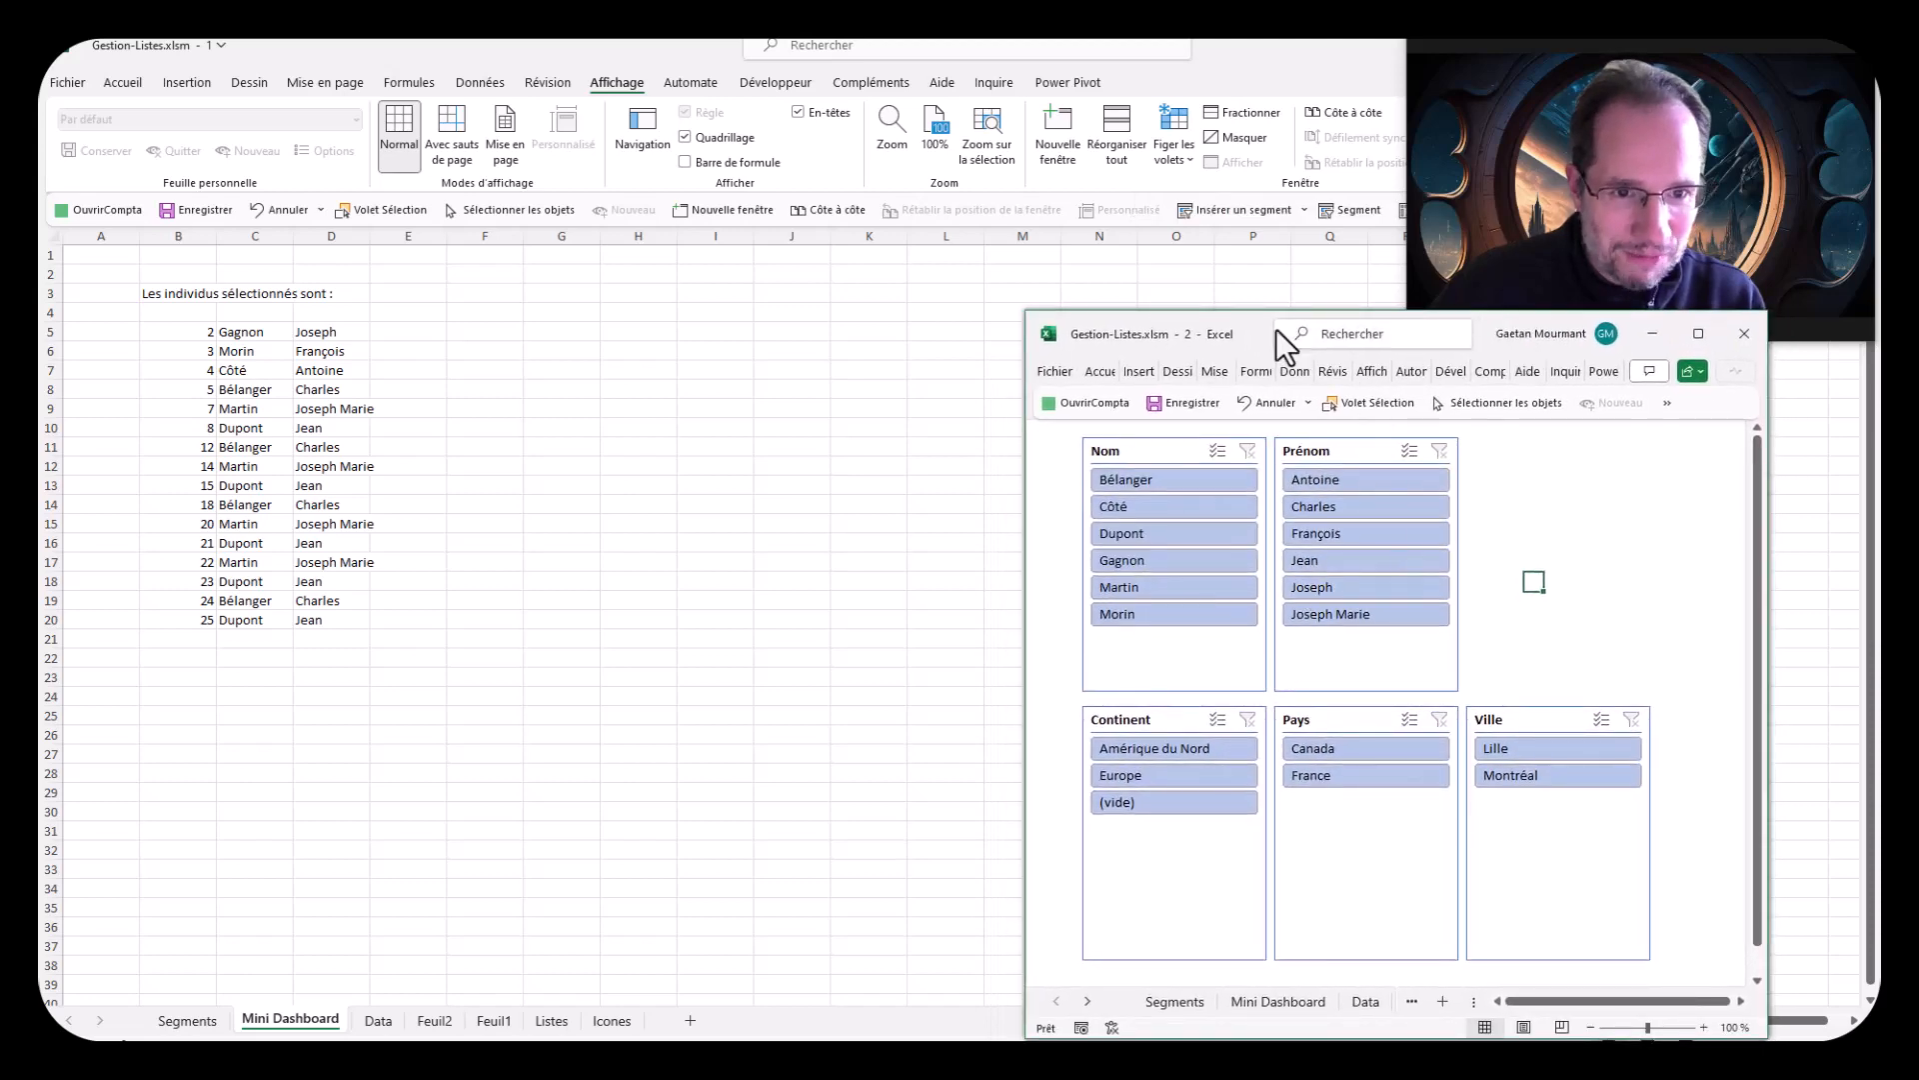
{"action": "left_click_drag", "start_coordinate": [1237, 332], "coordinate": [979, 248]}
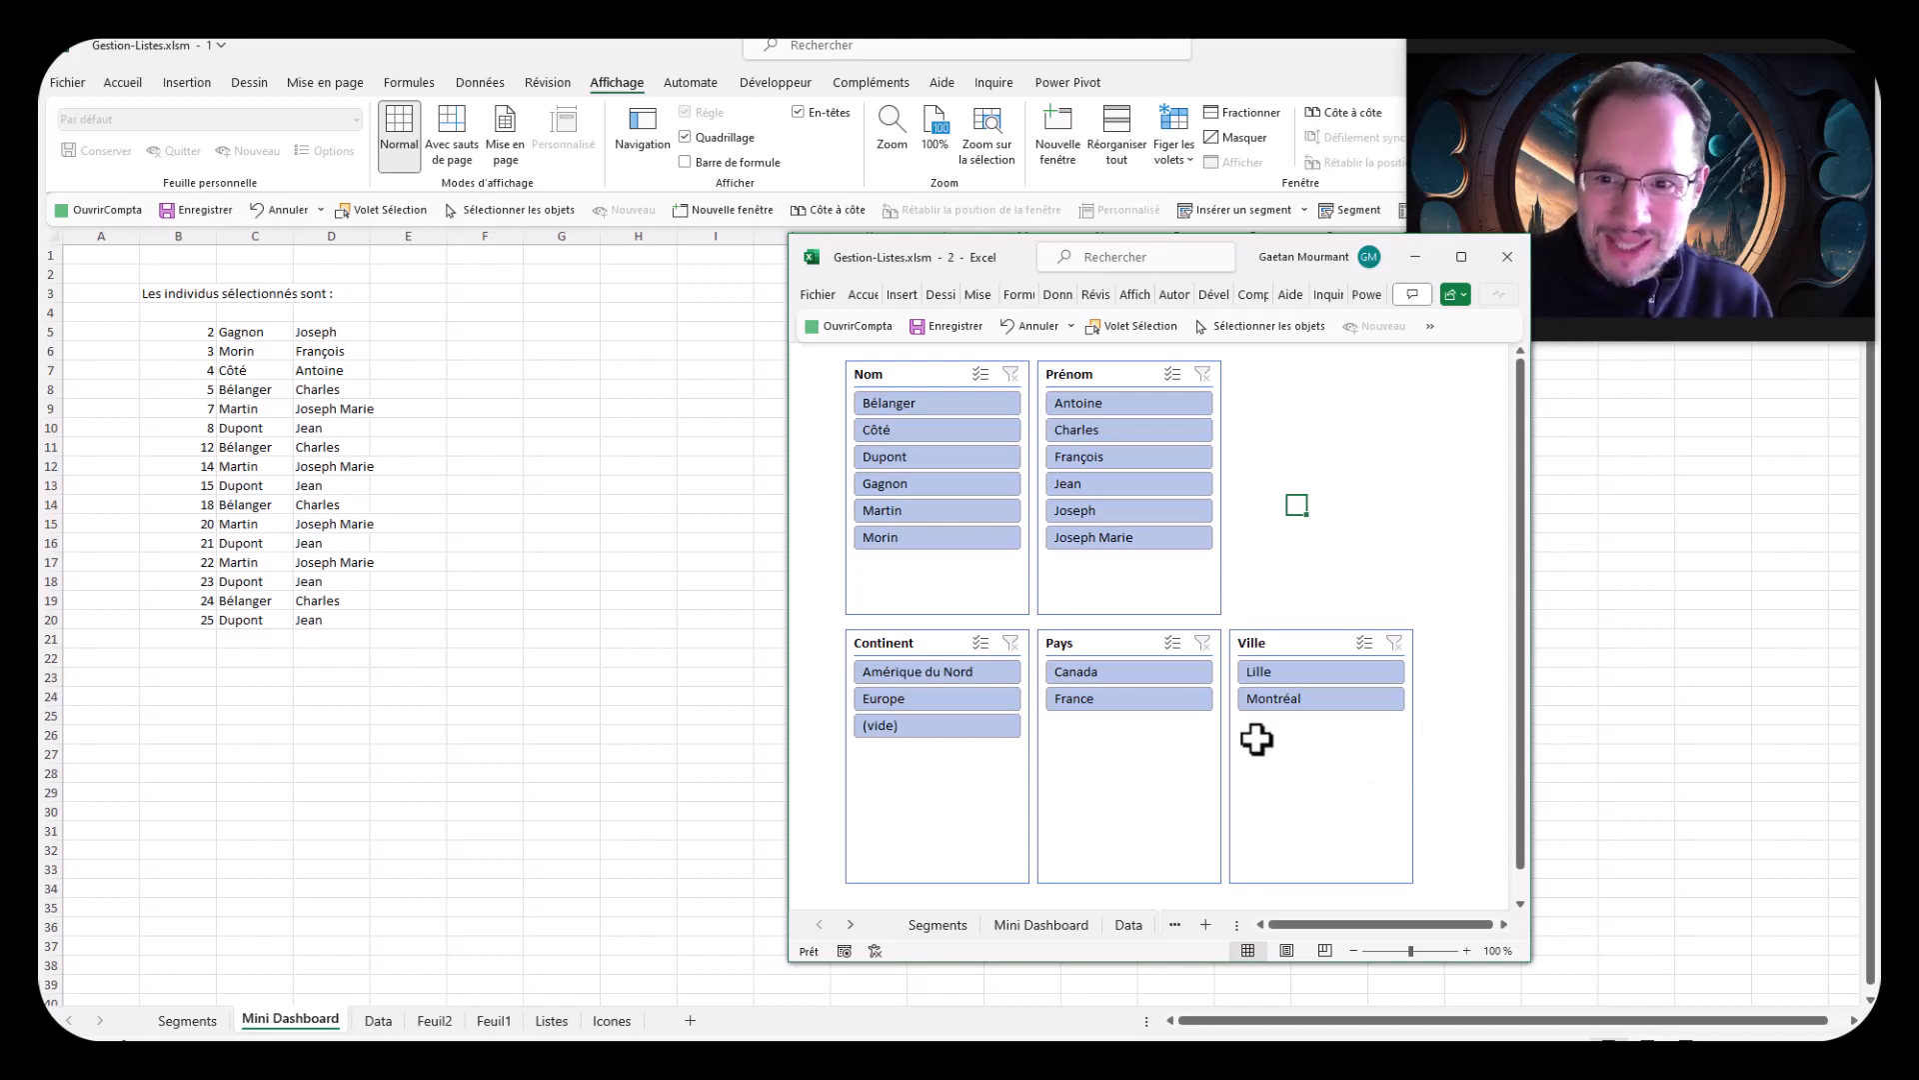
{"action": "left_click", "coordinate": [429, 697]}
{"action": "left_click", "coordinate": [398, 636]}
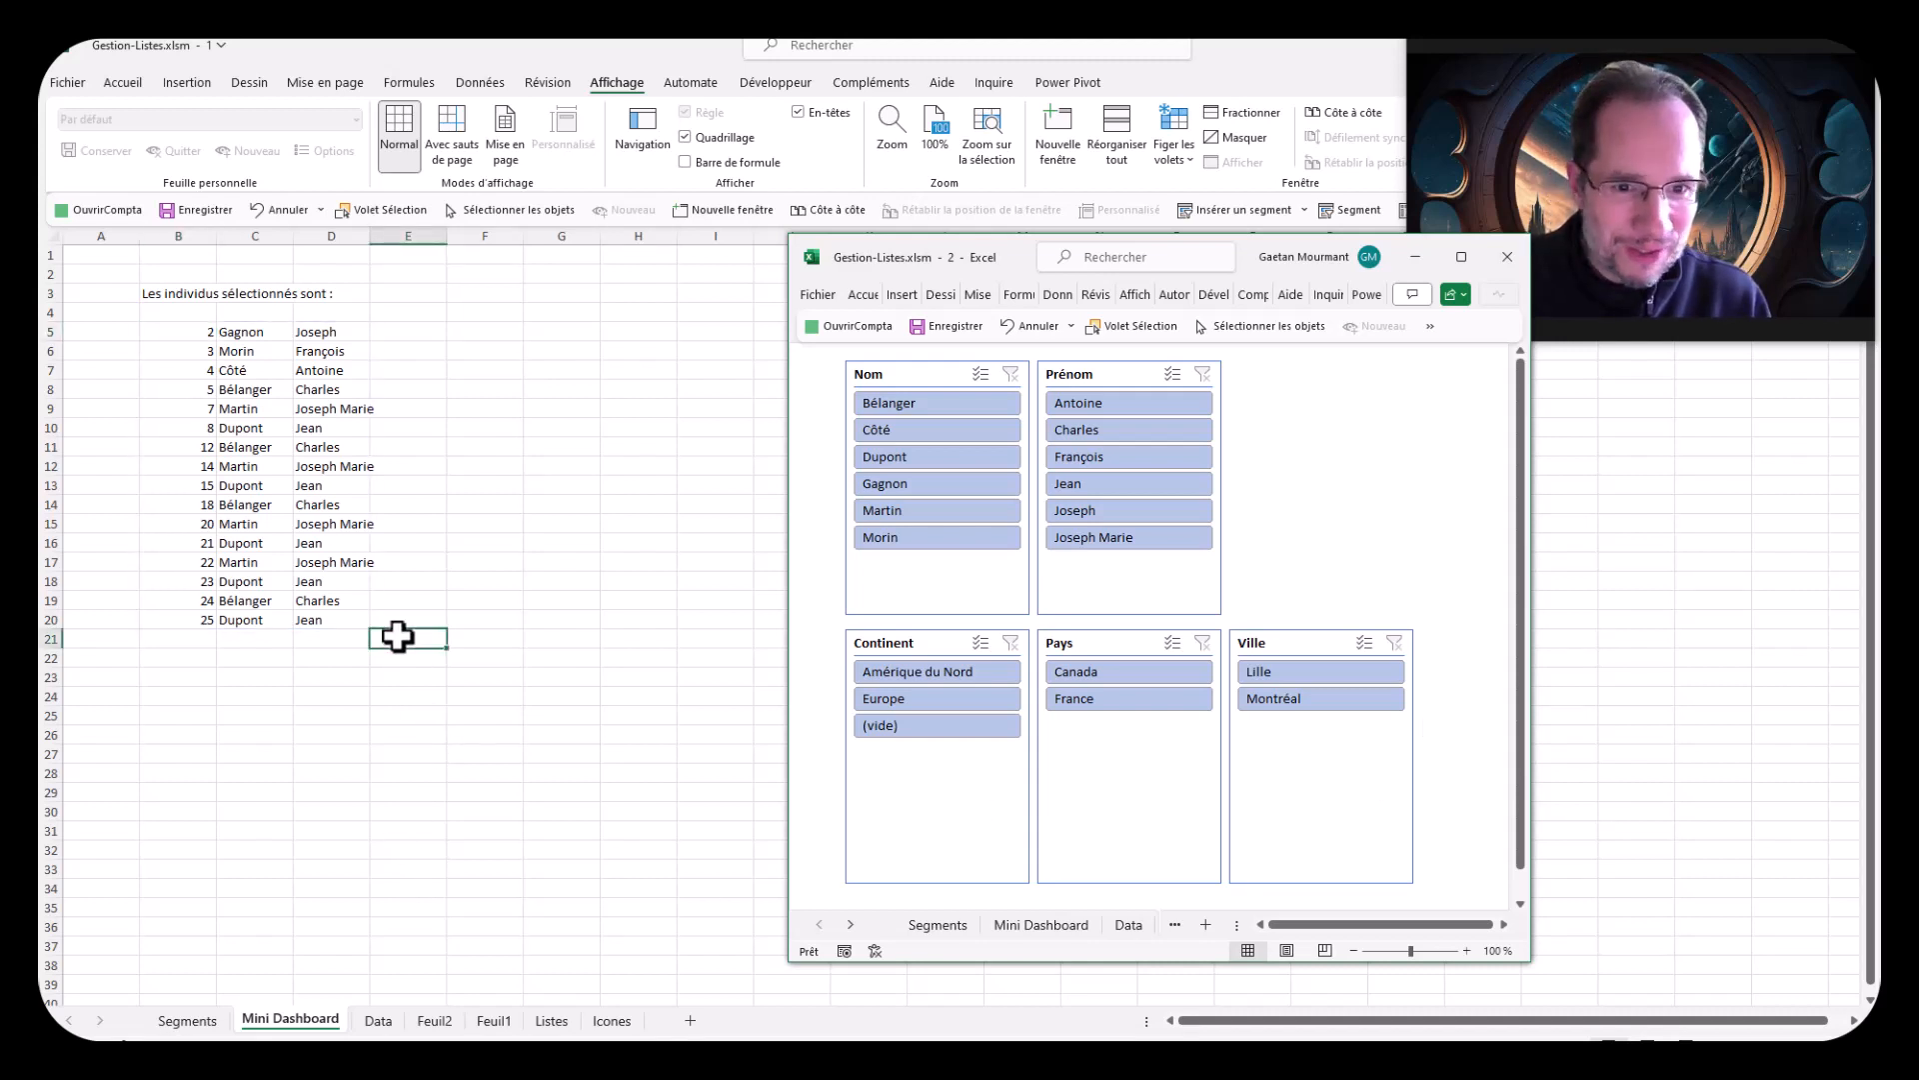